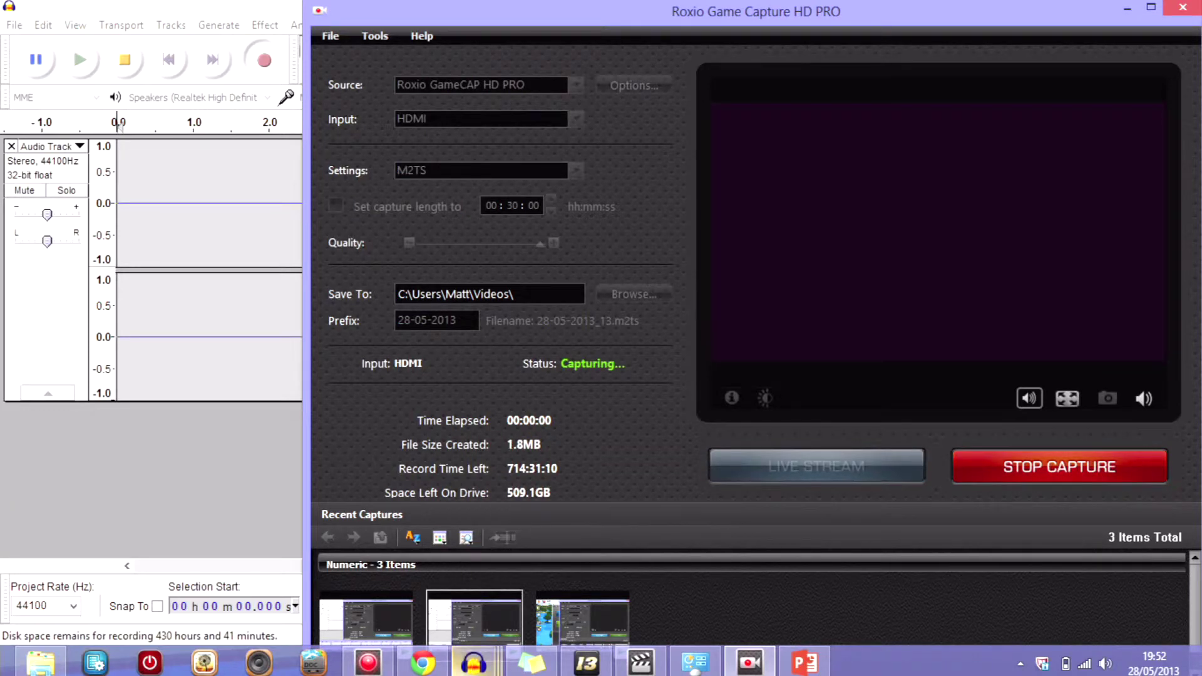
- Bring the blank PowerPoint presentation to the front while Roxio keeps capturing
{"action": "left_click", "coordinate": [796, 662]}
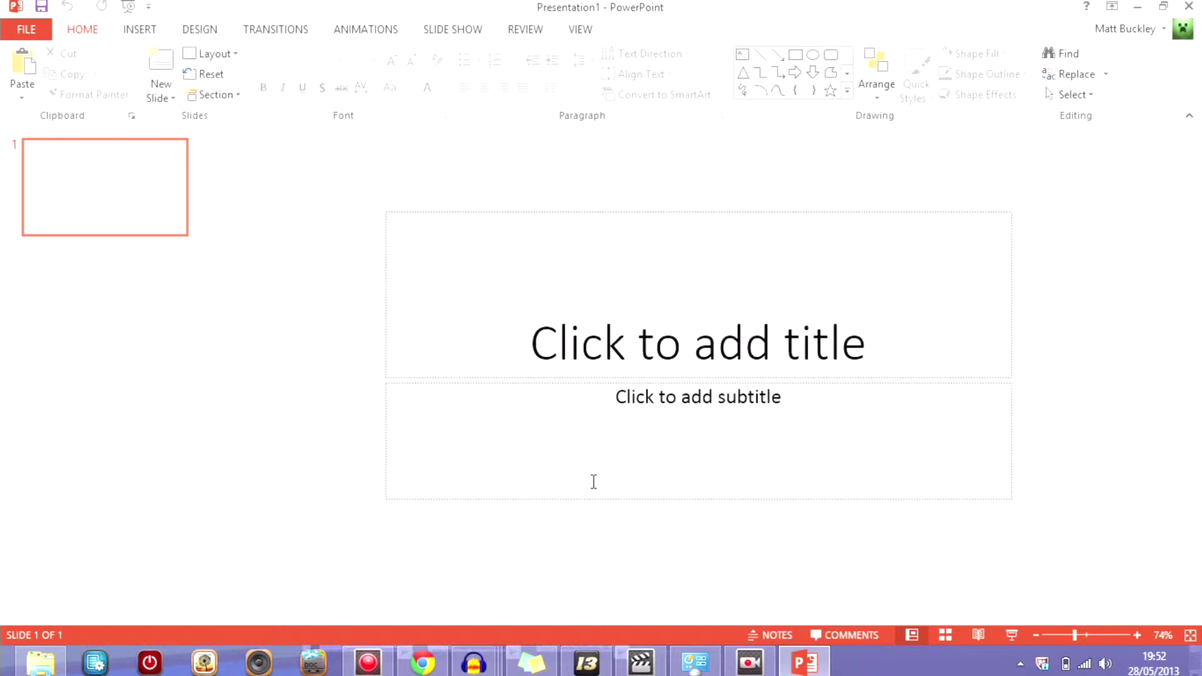
- Delete the title and subtitle placeholders from the first slide
{"action": "left_click", "coordinate": [523, 385]}
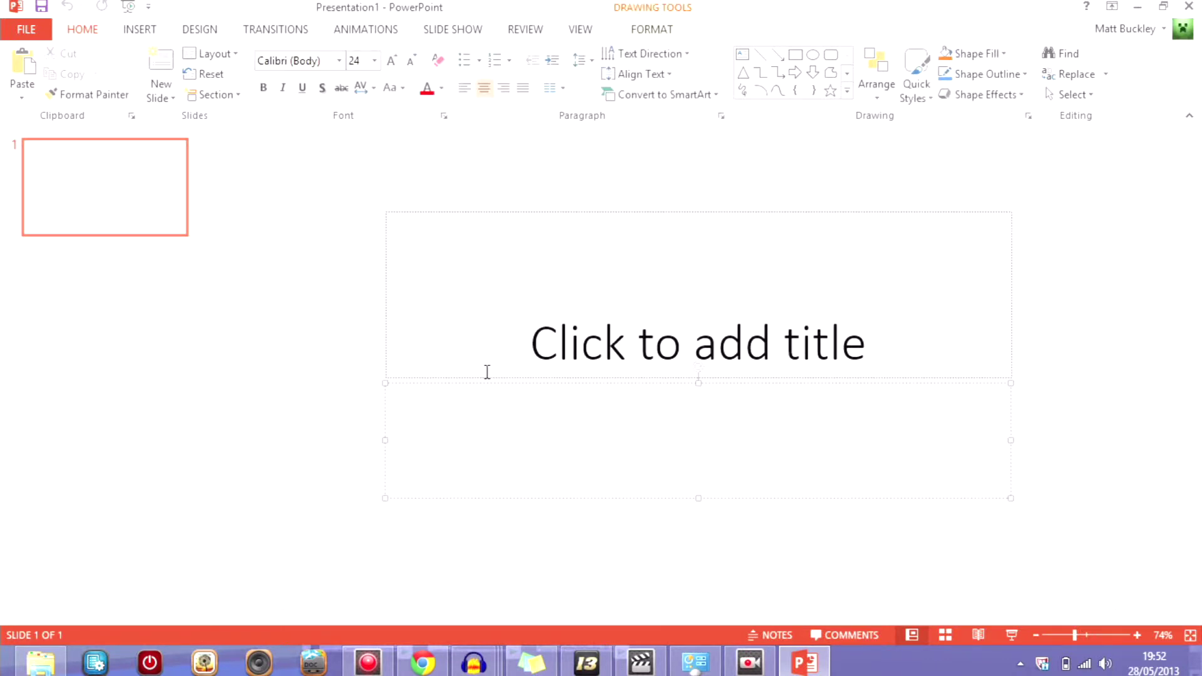
{"action": "left_click", "coordinate": [464, 338]}
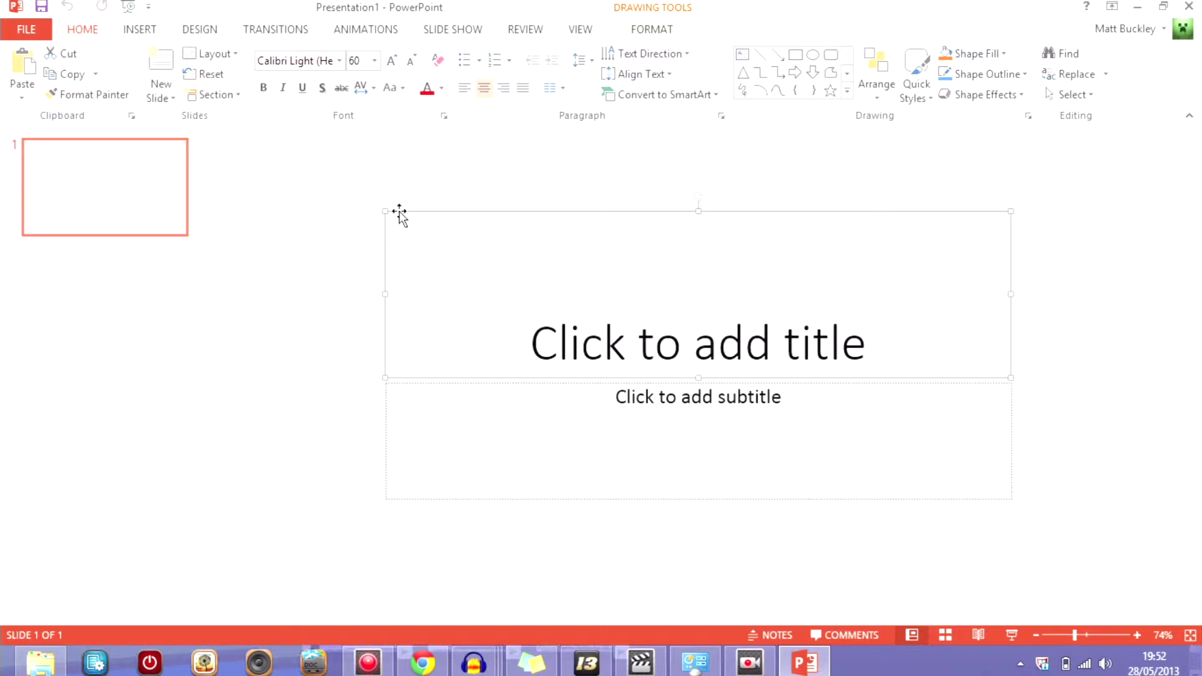
{"action": "key", "text": "Delete"}
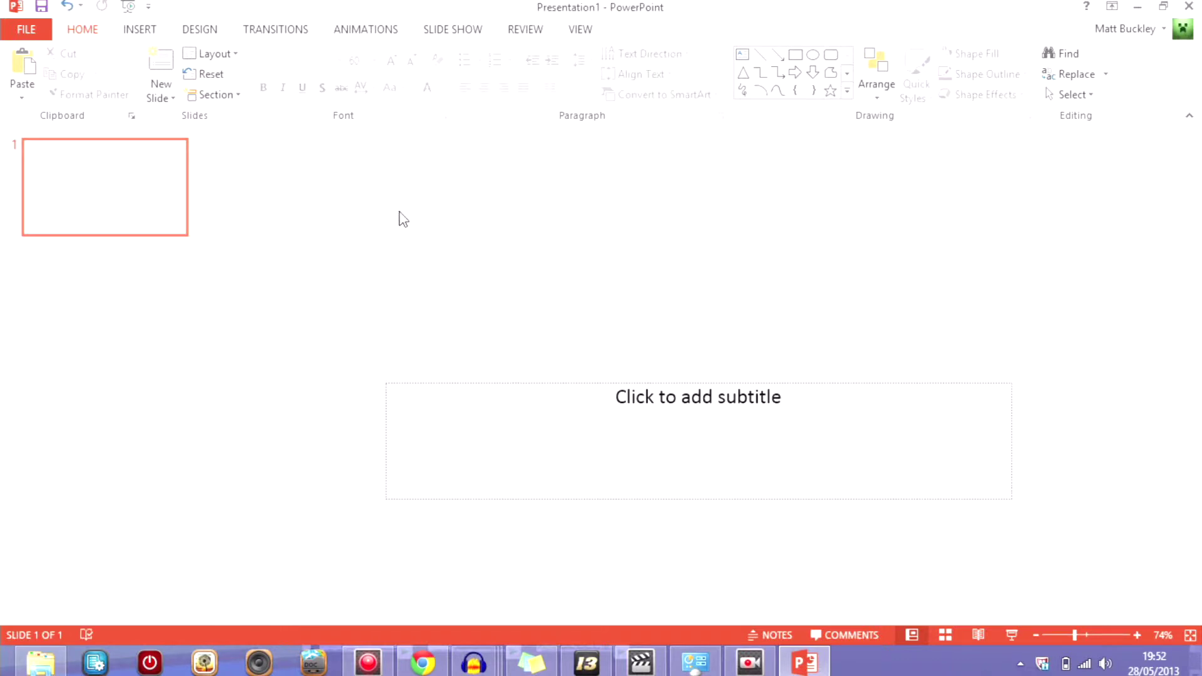
{"action": "left_click", "coordinate": [502, 382]}
{"action": "key", "text": "Delete"}
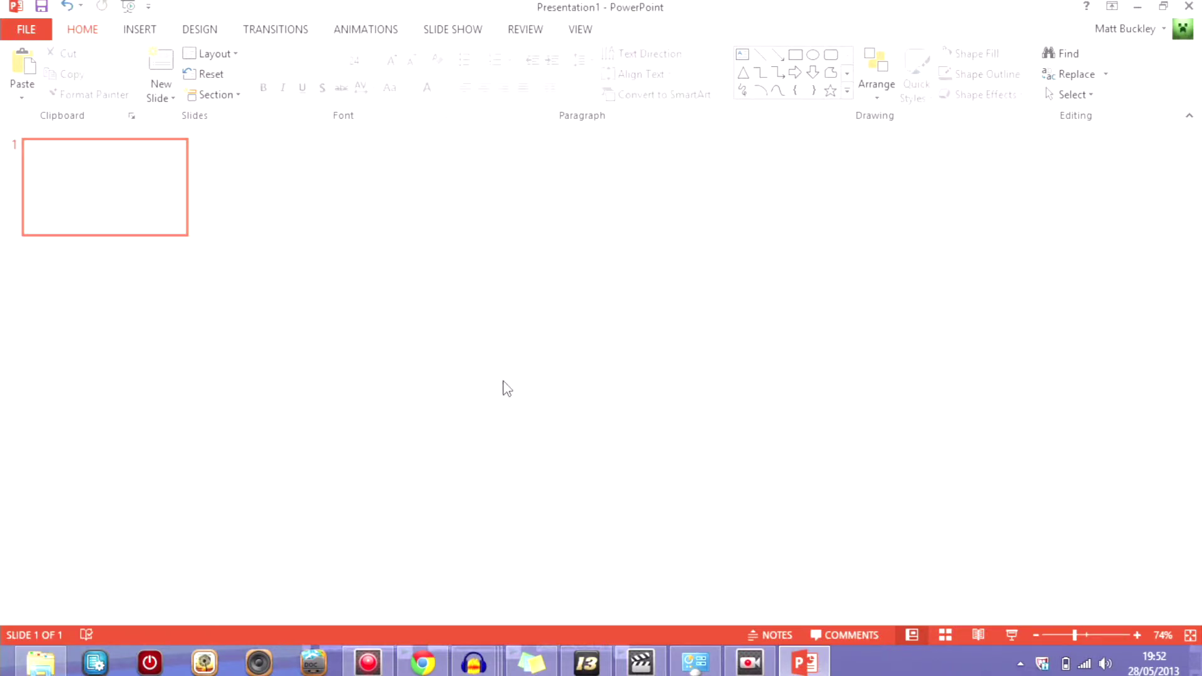
- Collapse the ribbon to free up space, leaving only the tab names visible
{"action": "left_click", "coordinate": [132, 29]}
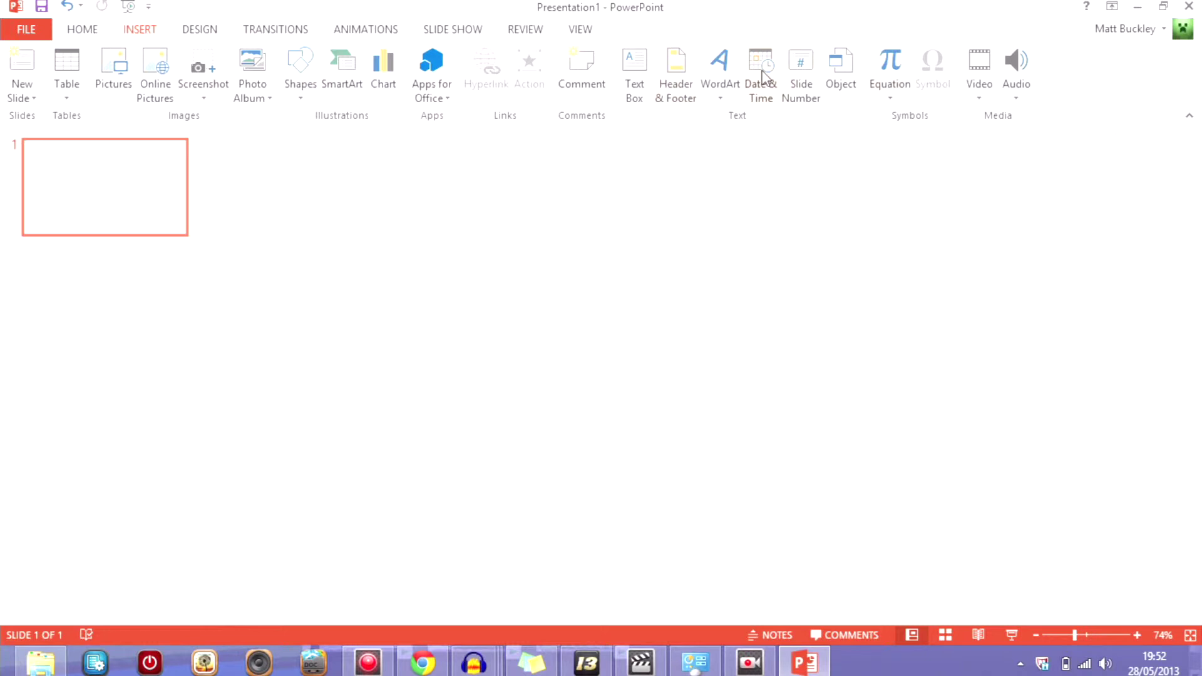
{"action": "left_click", "coordinate": [215, 31]}
{"action": "left_click", "coordinate": [1189, 115]}
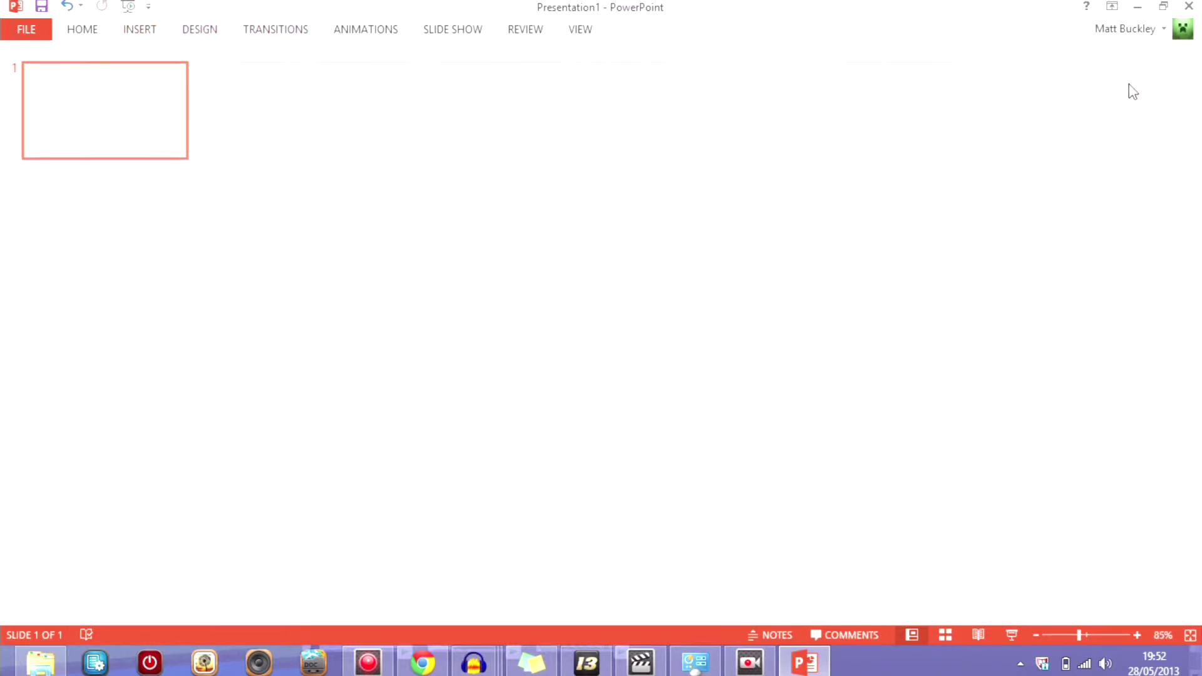
{"action": "left_click", "coordinate": [72, 32]}
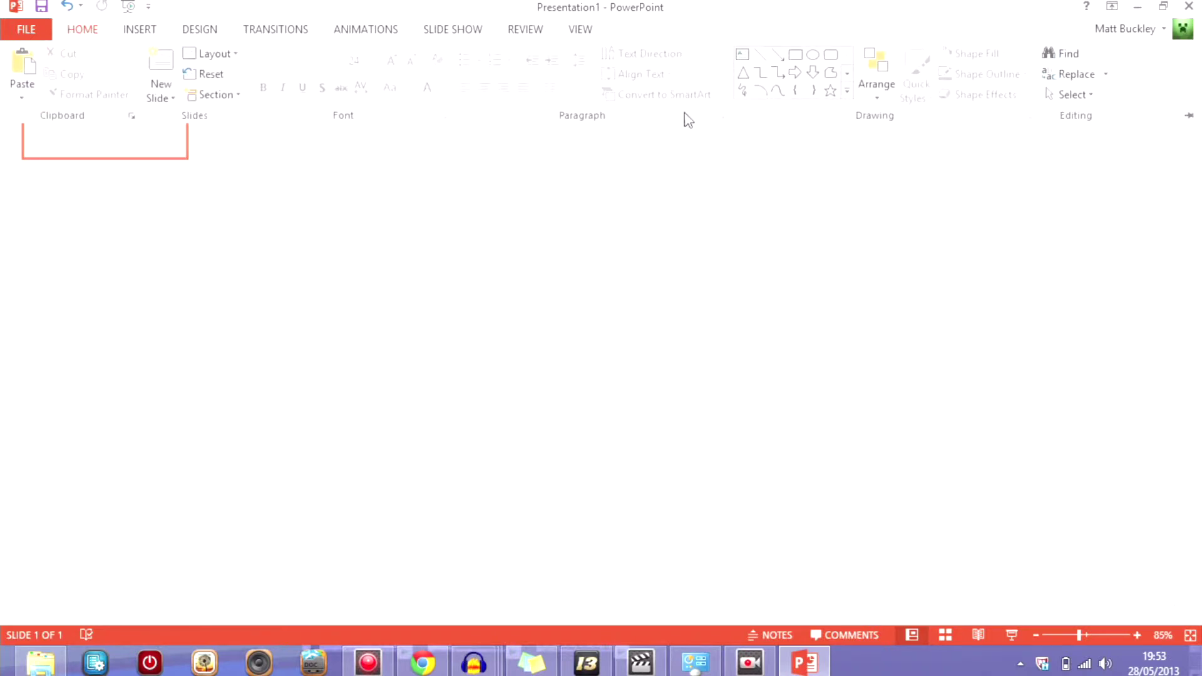
- Switch the slide background to a gradient fill and make its first stop blue
{"action": "left_click", "coordinate": [207, 30]}
{"action": "left_click", "coordinate": [1106, 91]}
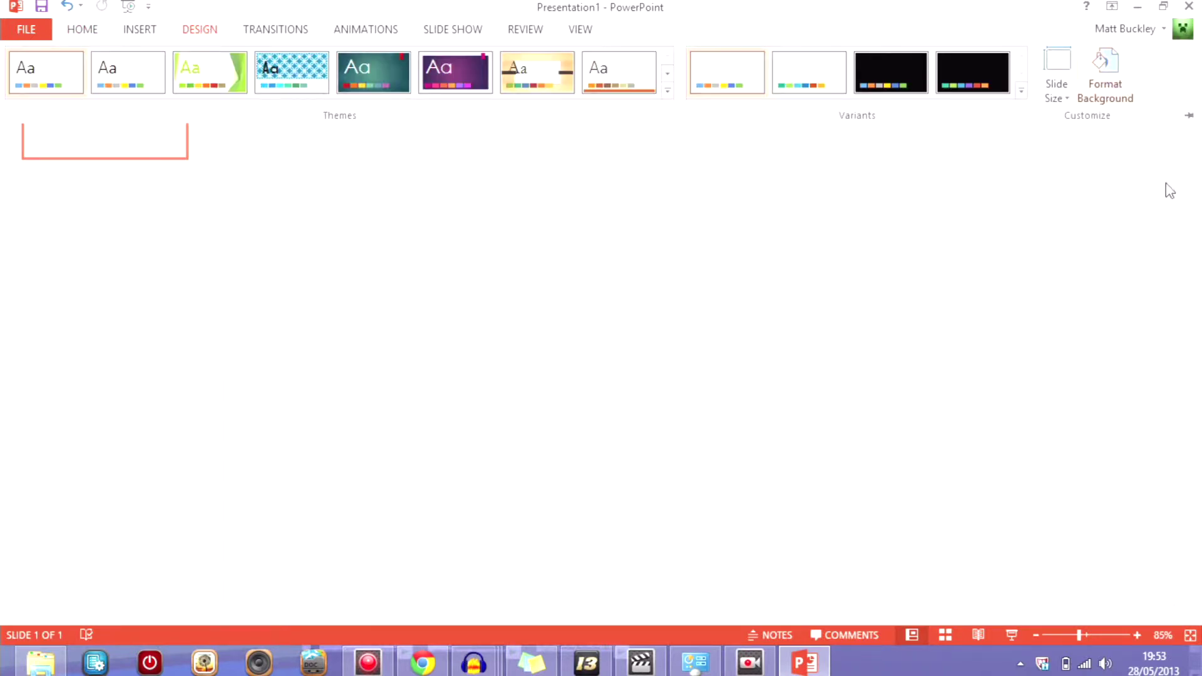
{"action": "left_click", "coordinate": [1036, 188]}
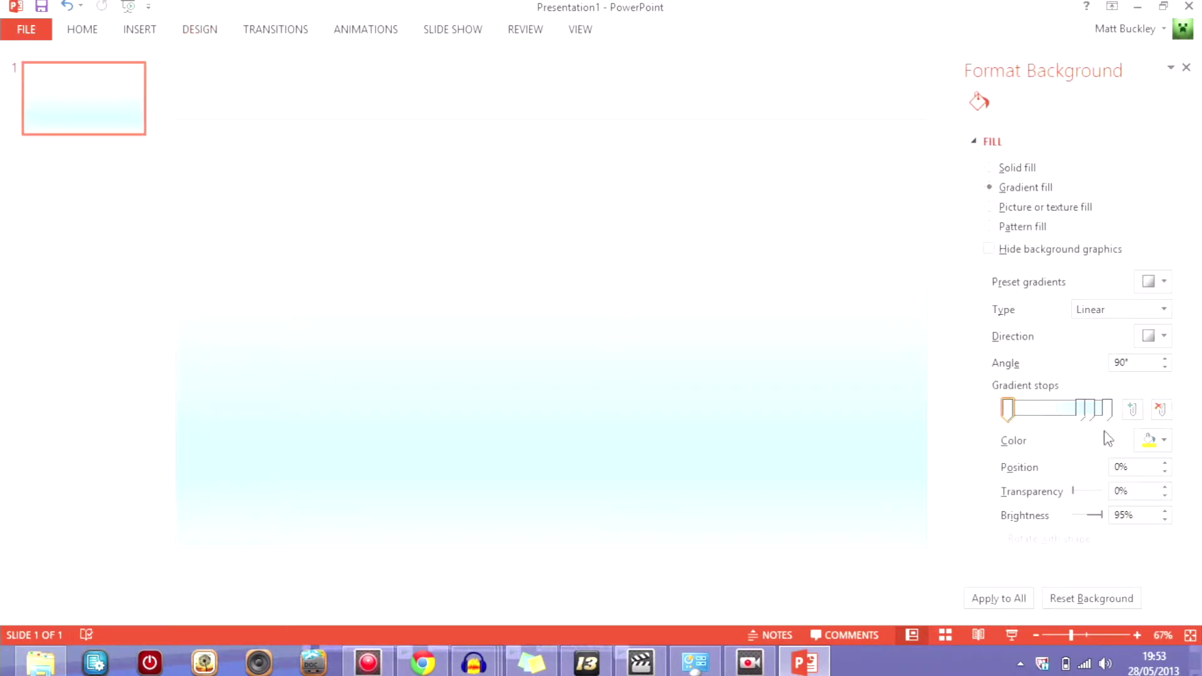
{"action": "left_click", "coordinate": [1152, 440]}
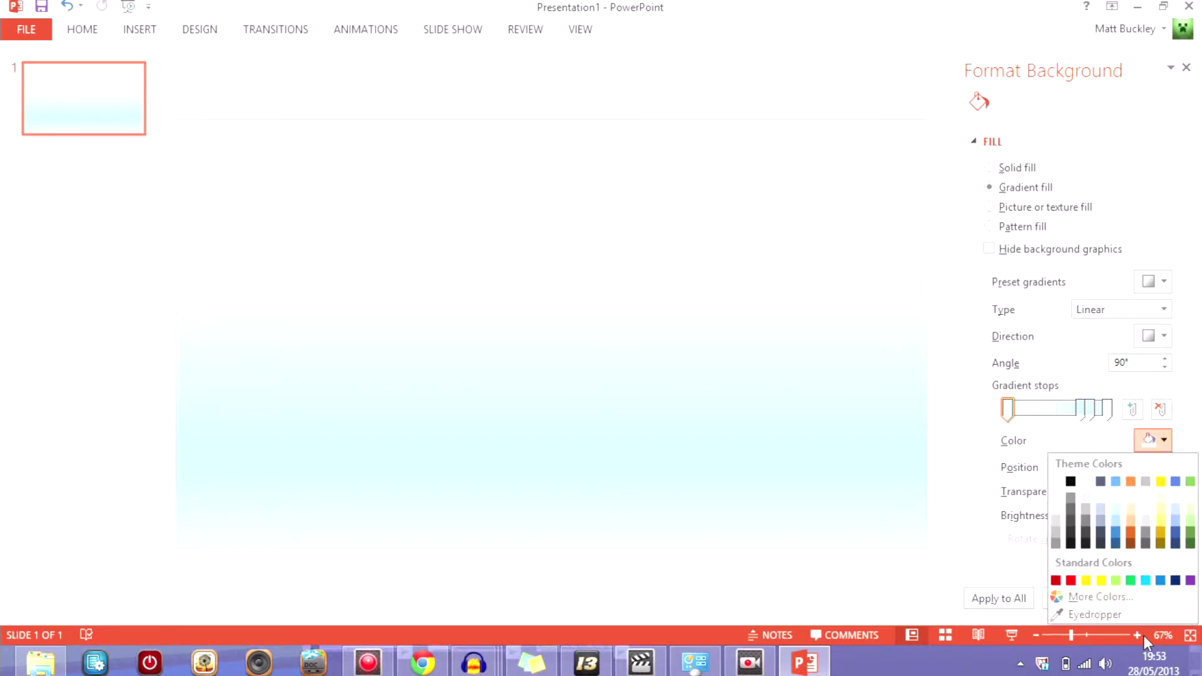
{"action": "left_click", "coordinate": [1192, 635]}
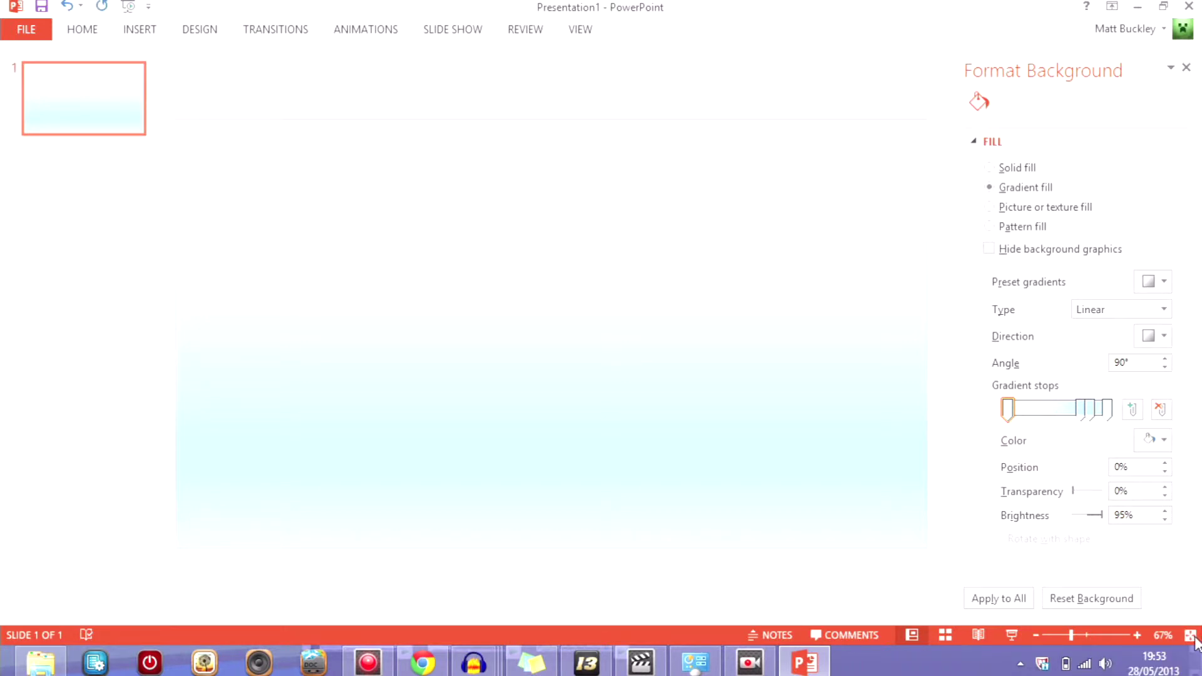
{"action": "left_click", "coordinate": [1162, 442]}
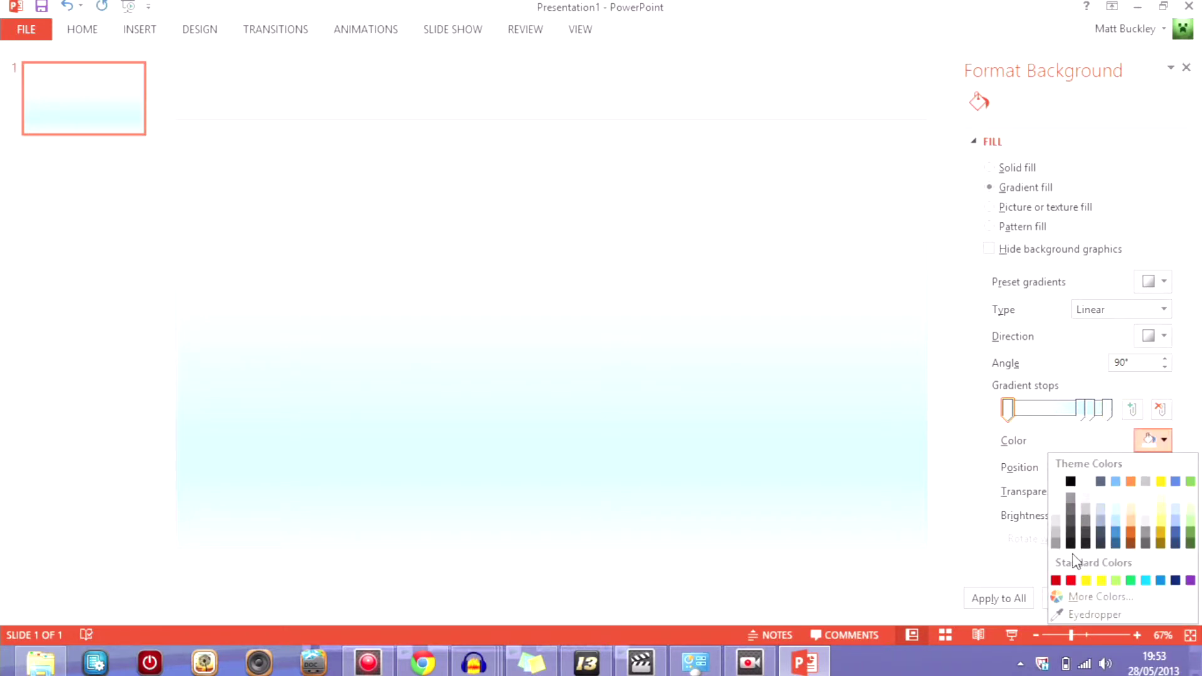
{"action": "left_click", "coordinate": [1159, 581]}
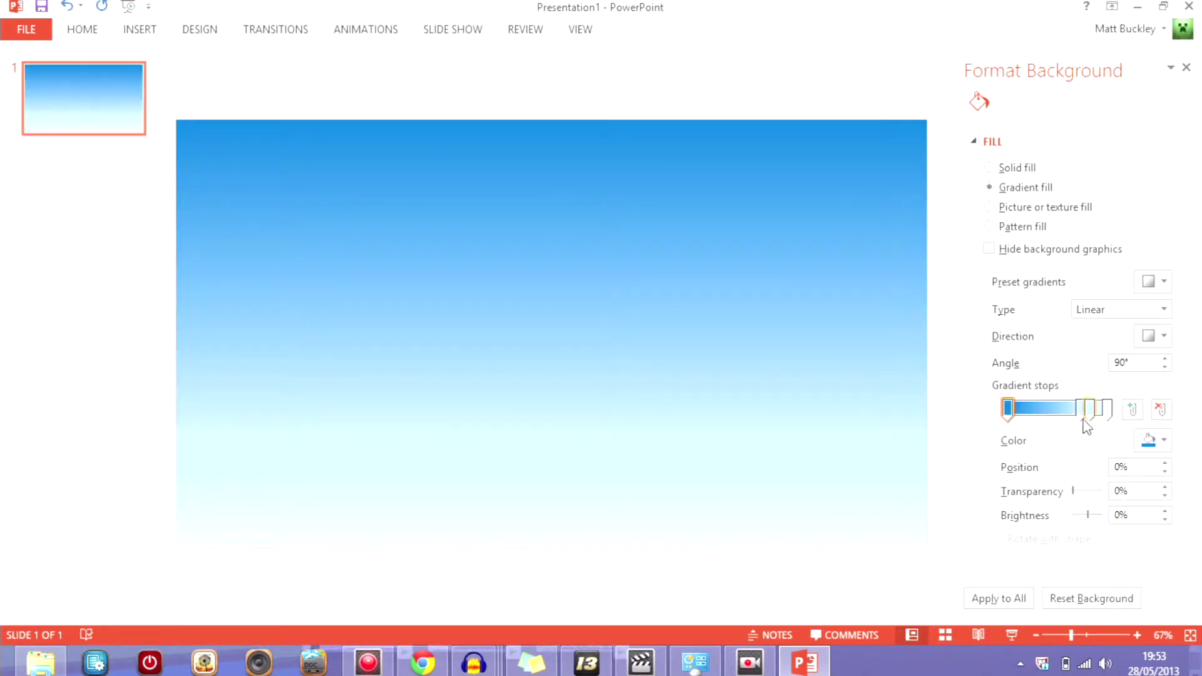
- Shift a middle gradient stop and colour it periwinkle blue
{"action": "left_click_drag", "start_coordinate": [1082, 414], "coordinate": [1048, 413]}
{"action": "left_click", "coordinate": [1163, 441]}
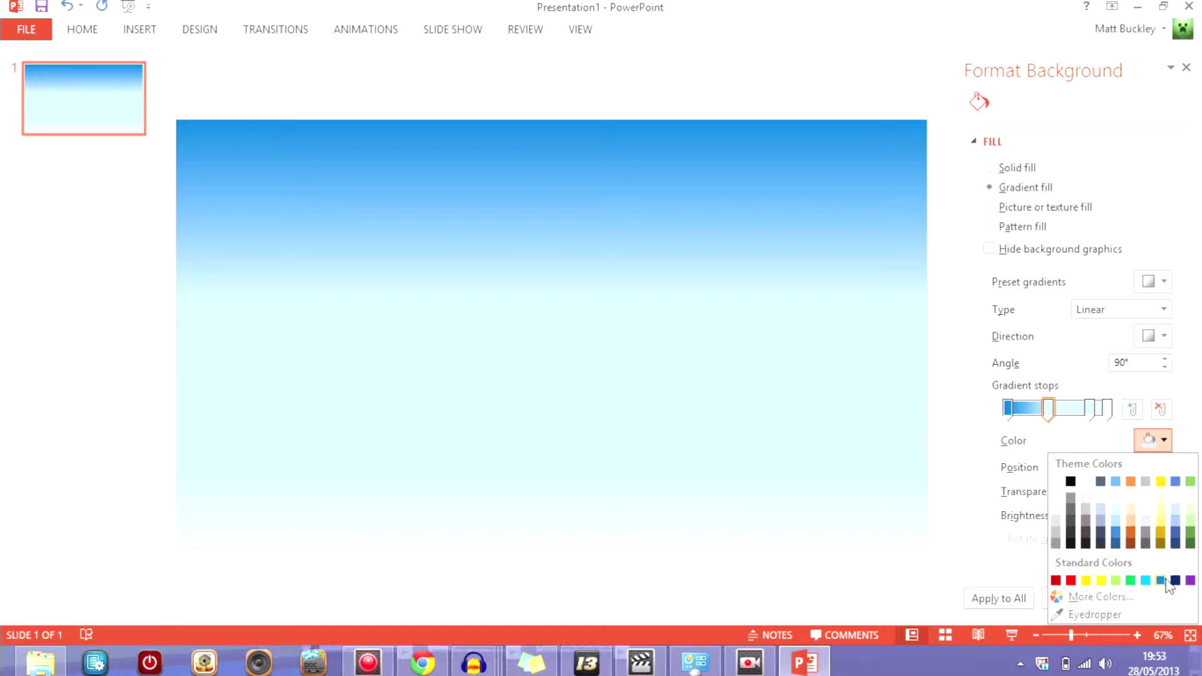
{"action": "left_click", "coordinate": [1175, 532]}
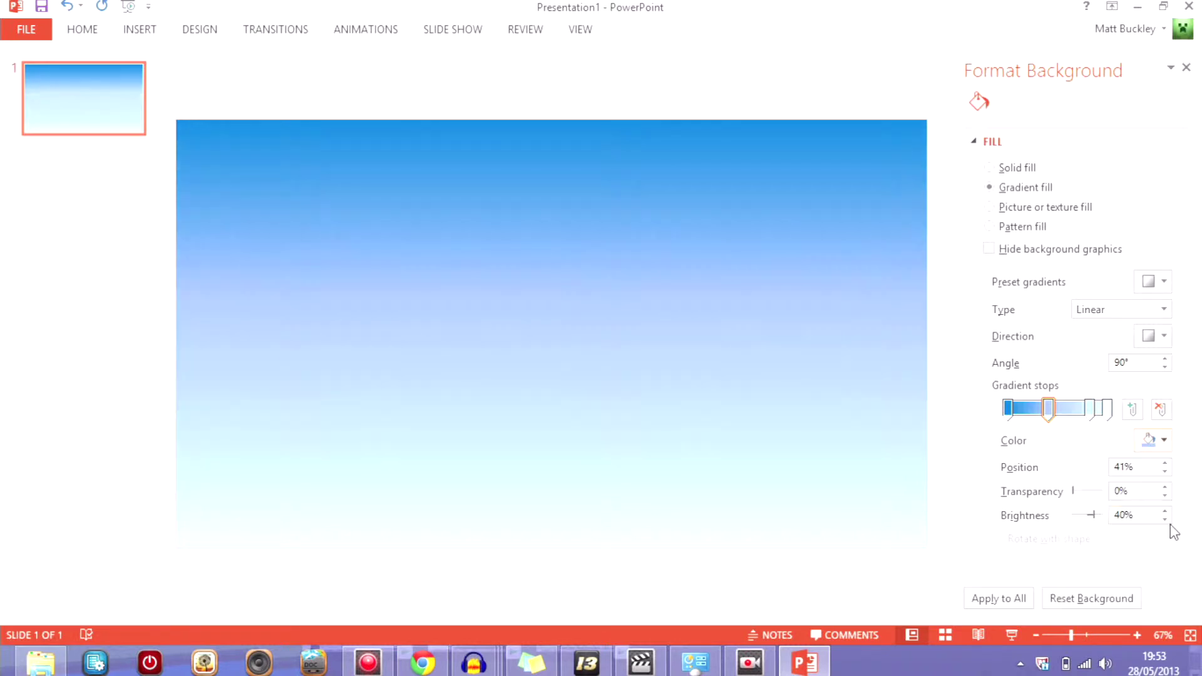
- Give the third stop a light blue tint and move the light stop to 64%
{"action": "left_click", "coordinate": [1090, 410]}
{"action": "left_click", "coordinate": [1154, 440]}
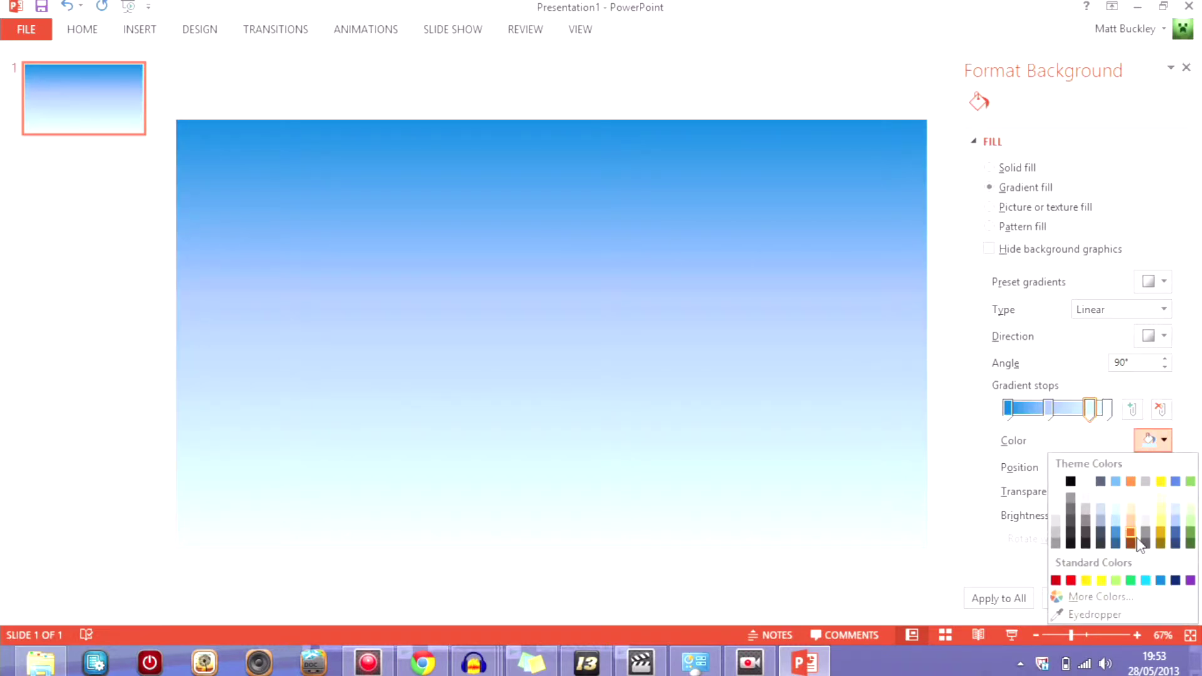
{"action": "left_click", "coordinate": [1115, 508]}
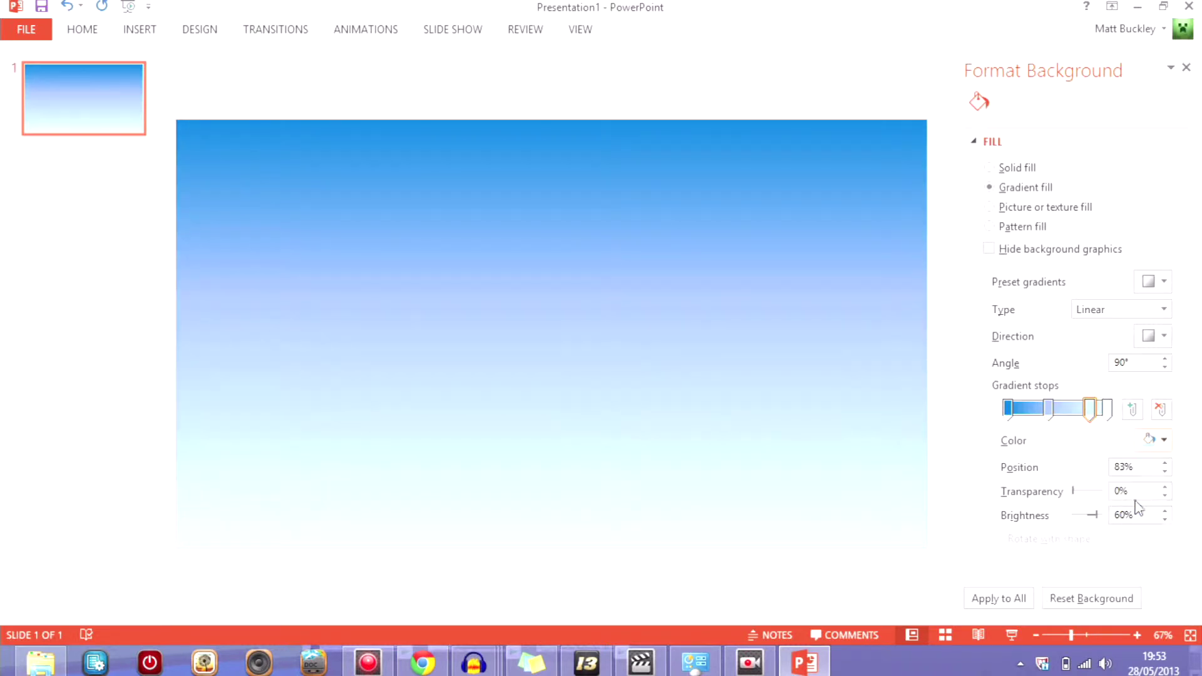
{"action": "left_click", "coordinate": [1104, 416]}
{"action": "left_click_drag", "start_coordinate": [1085, 415], "coordinate": [1071, 416]}
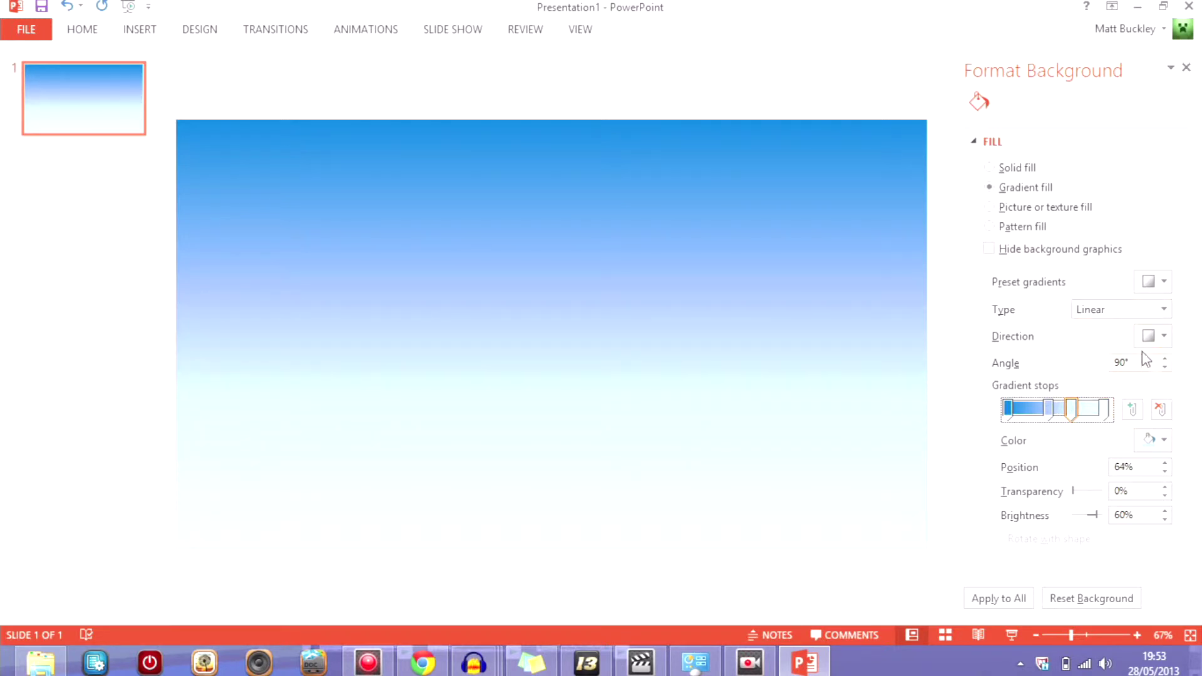
{"action": "left_click", "coordinate": [1152, 336]}
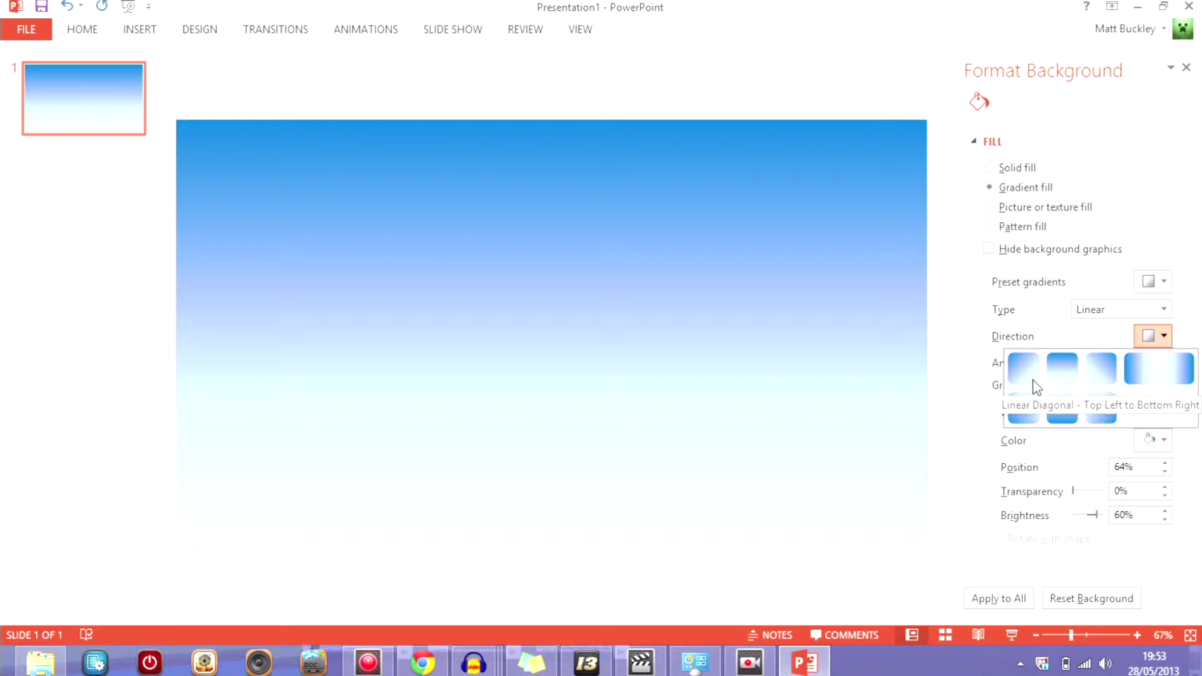
- Set the gradient to Linear Diagonal, extending deep blue to 25% and another stop to about 80%
{"action": "left_click", "coordinate": [1021, 376]}
{"action": "left_click_drag", "start_coordinate": [1011, 416], "coordinate": [1089, 424]}
{"action": "left_click", "coordinate": [1049, 421]}
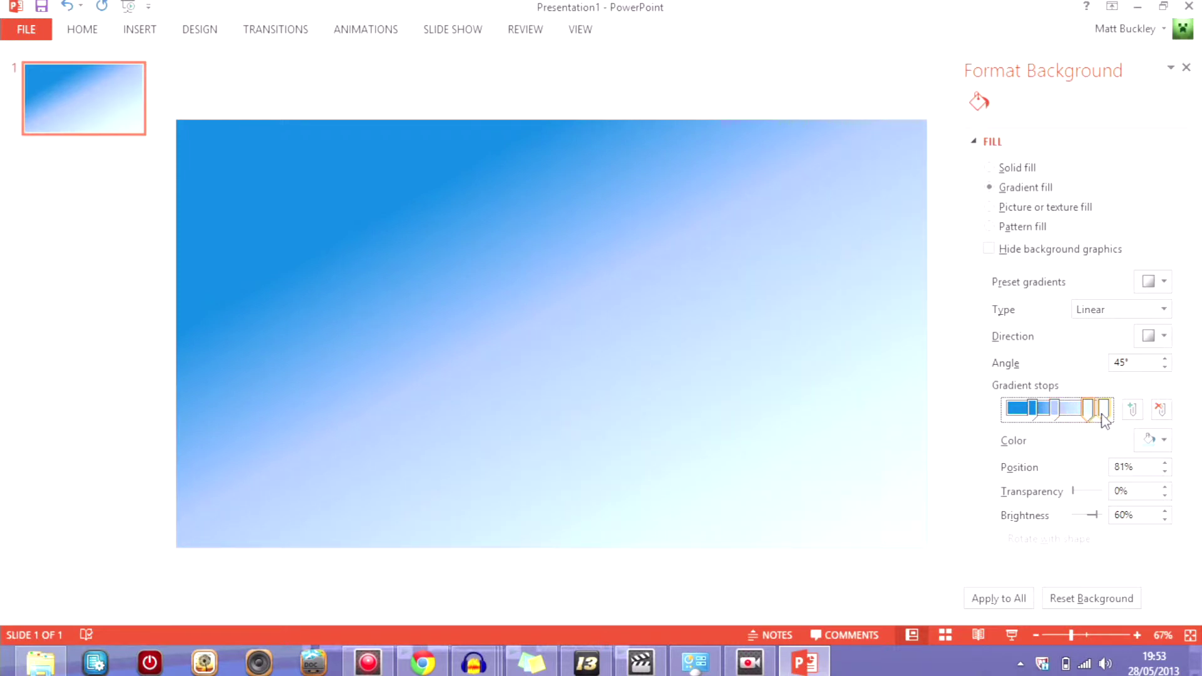
- Make the last gradient stop white, apply the background to all slides, and close the pane
{"action": "left_click", "coordinate": [1103, 413]}
{"action": "left_click", "coordinate": [1145, 440]}
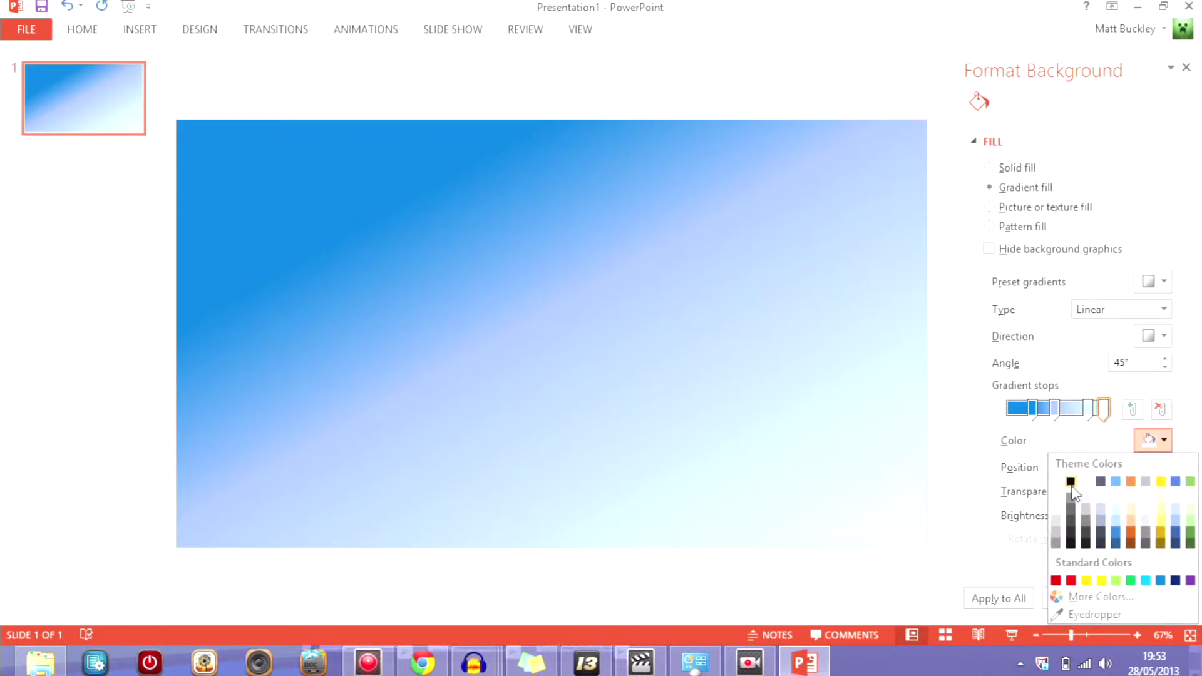
{"action": "left_click", "coordinate": [1073, 487]}
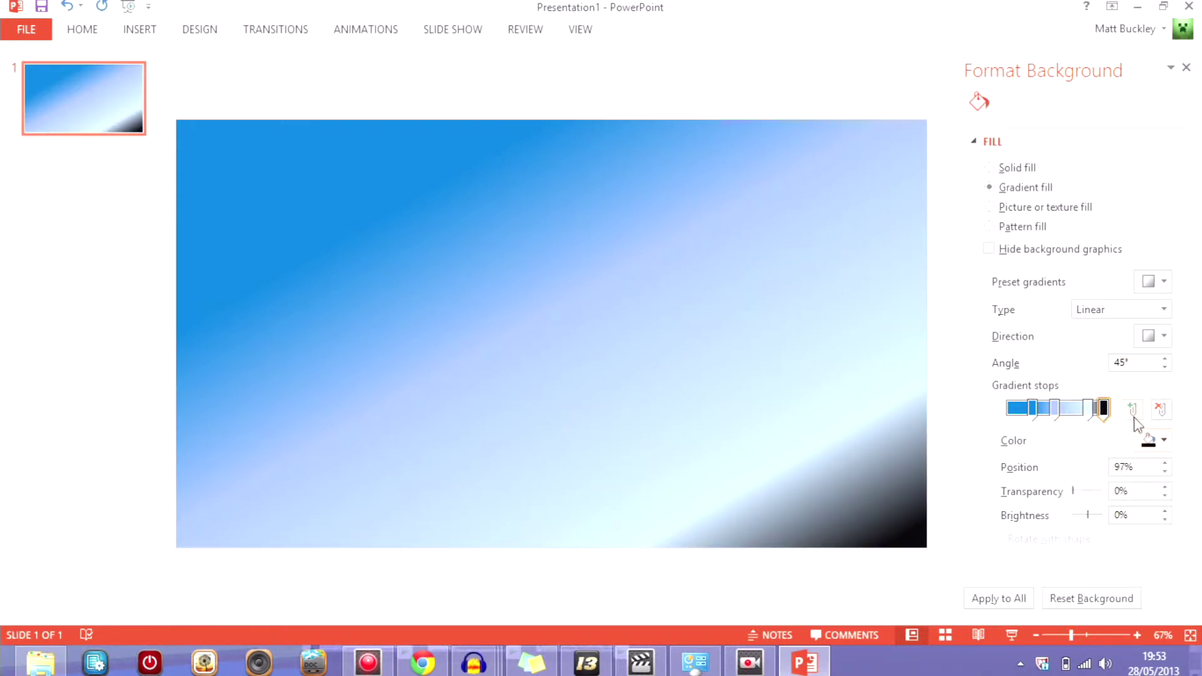
{"action": "left_click", "coordinate": [1150, 440]}
{"action": "left_click", "coordinate": [1057, 481]}
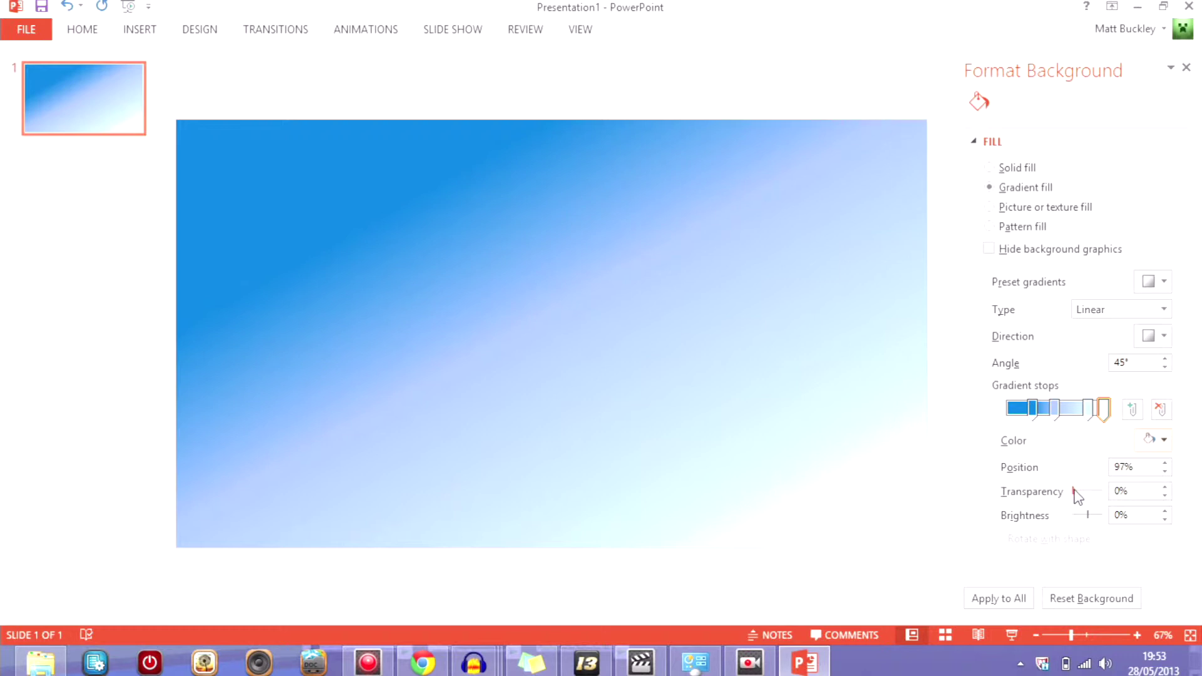
{"action": "left_click", "coordinate": [1006, 599]}
{"action": "left_click", "coordinate": [1186, 67]}
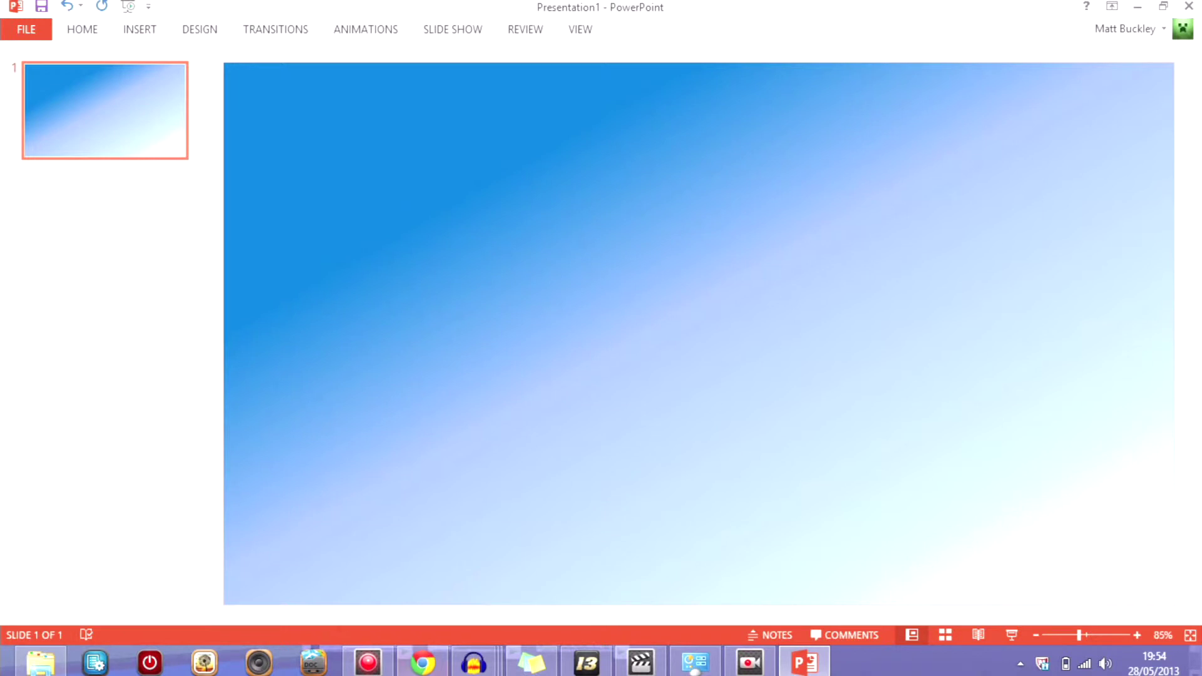
- Search Google Images in Chrome for 'fifa 13 logo'
{"action": "left_click", "coordinate": [422, 662]}
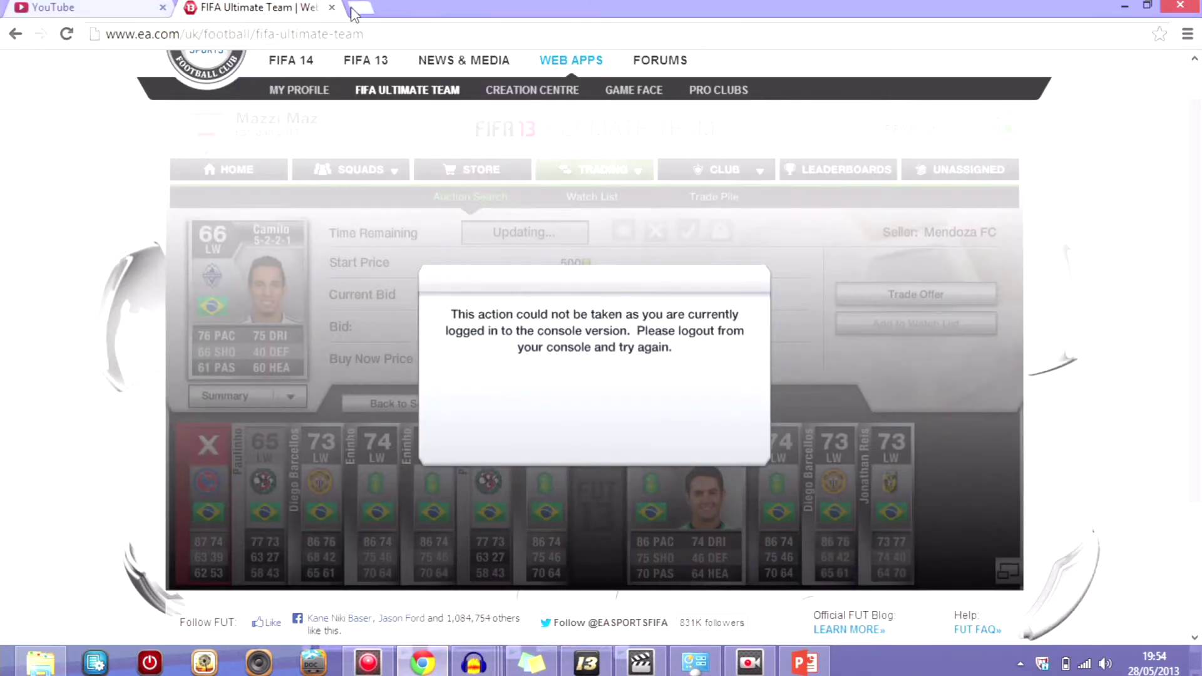
{"action": "left_click", "coordinate": [360, 7]}
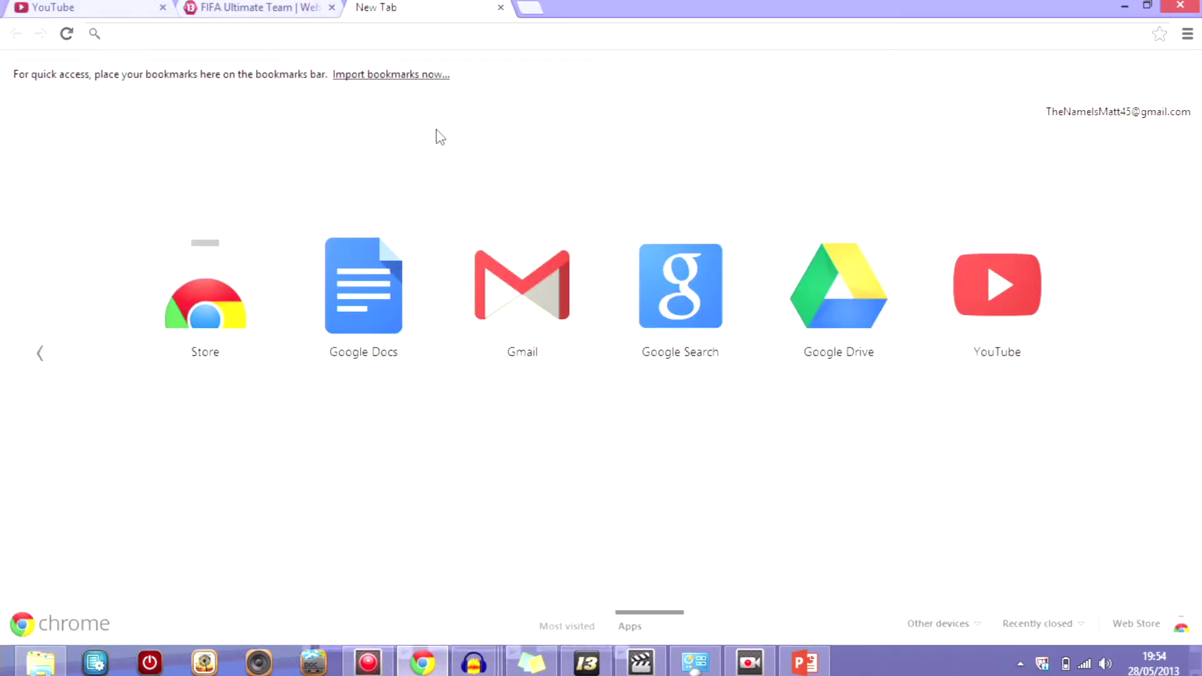
{"action": "left_click", "coordinate": [685, 291]}
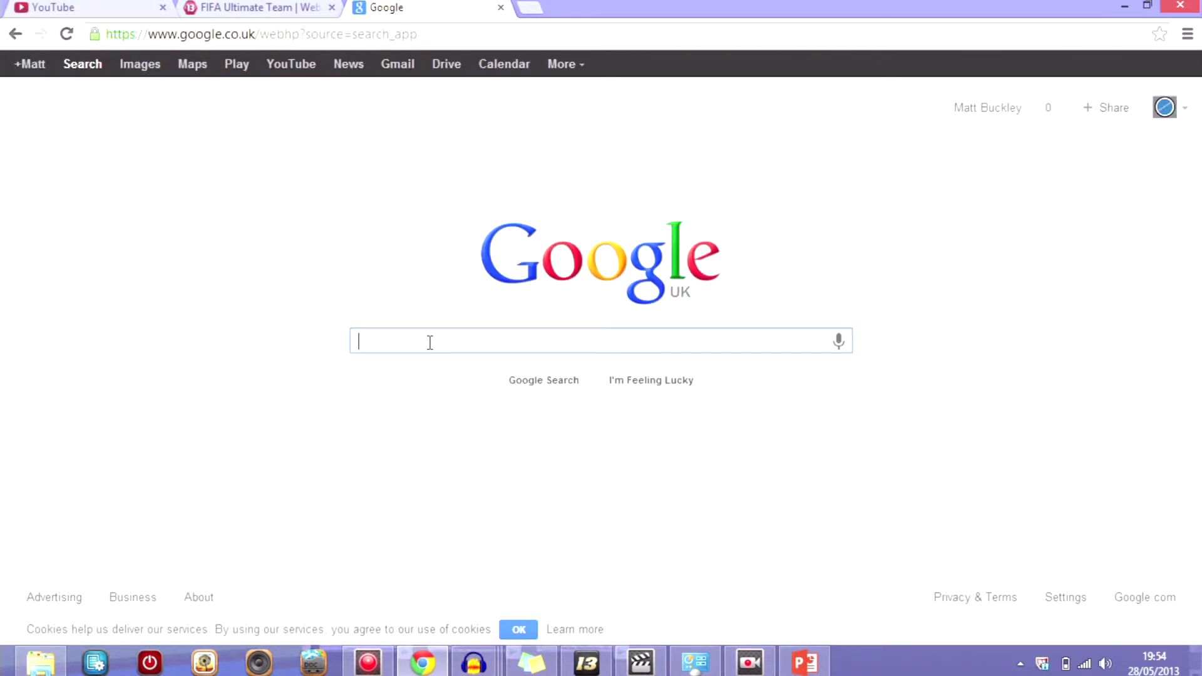
{"action": "type", "text": "fifa 13"}
{"action": "key", "text": "Return"}
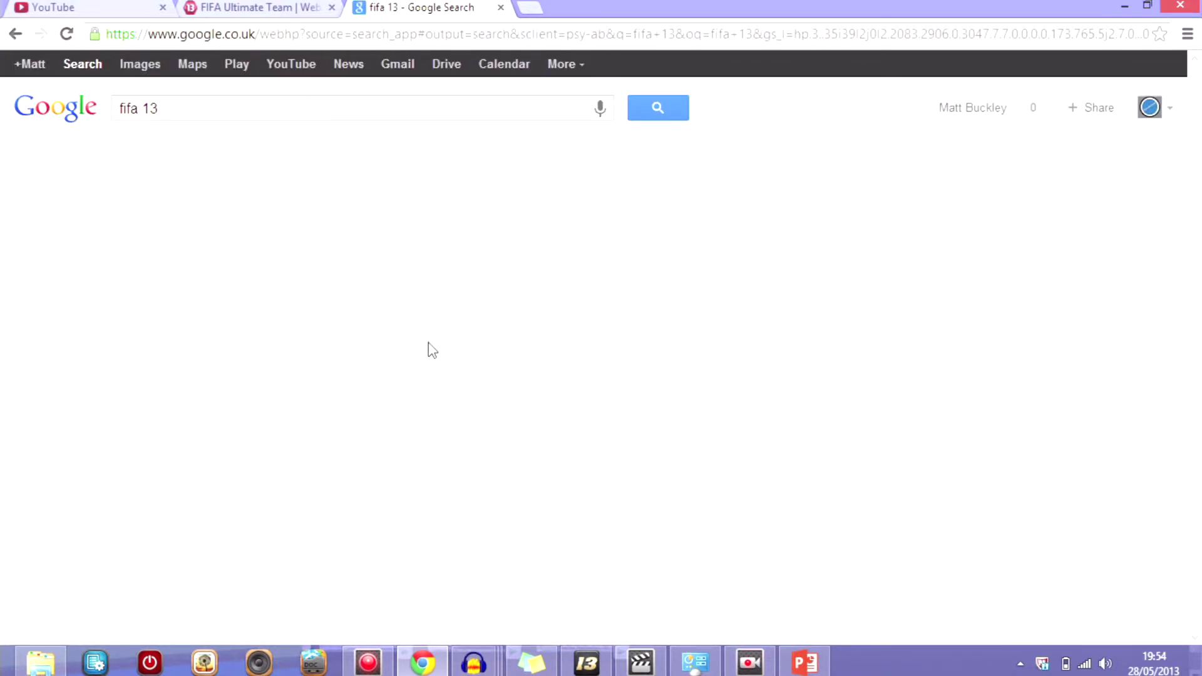
{"action": "left_click", "coordinate": [135, 70]}
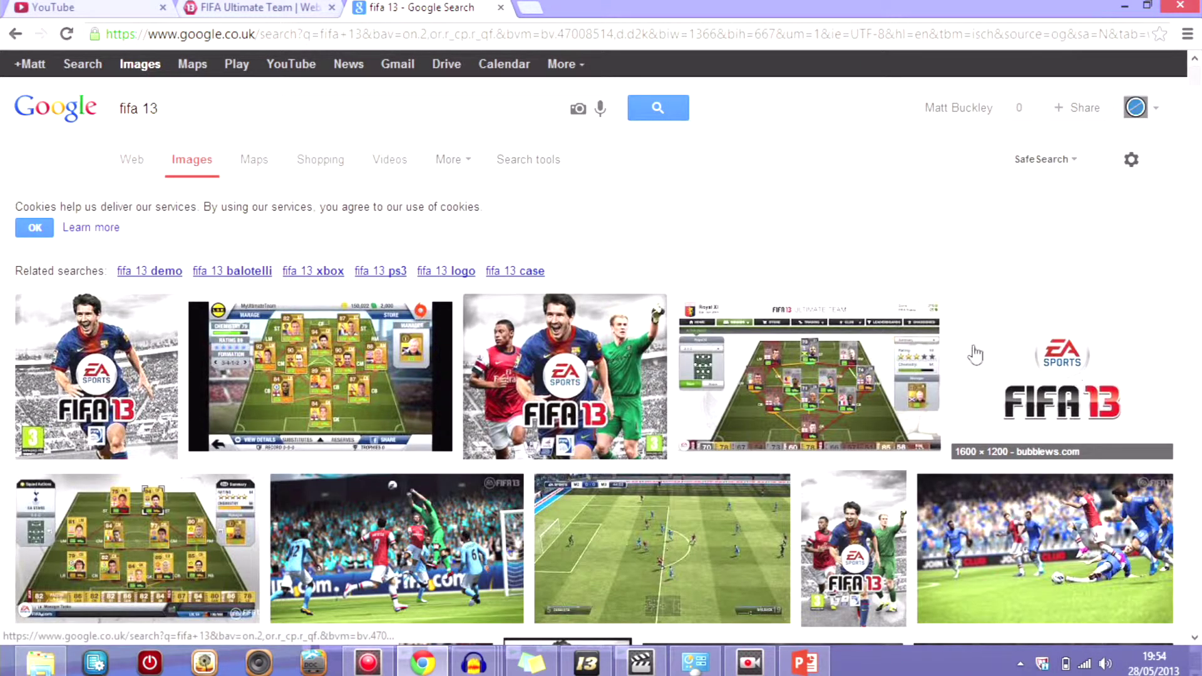
{"action": "left_click", "coordinate": [273, 108]}
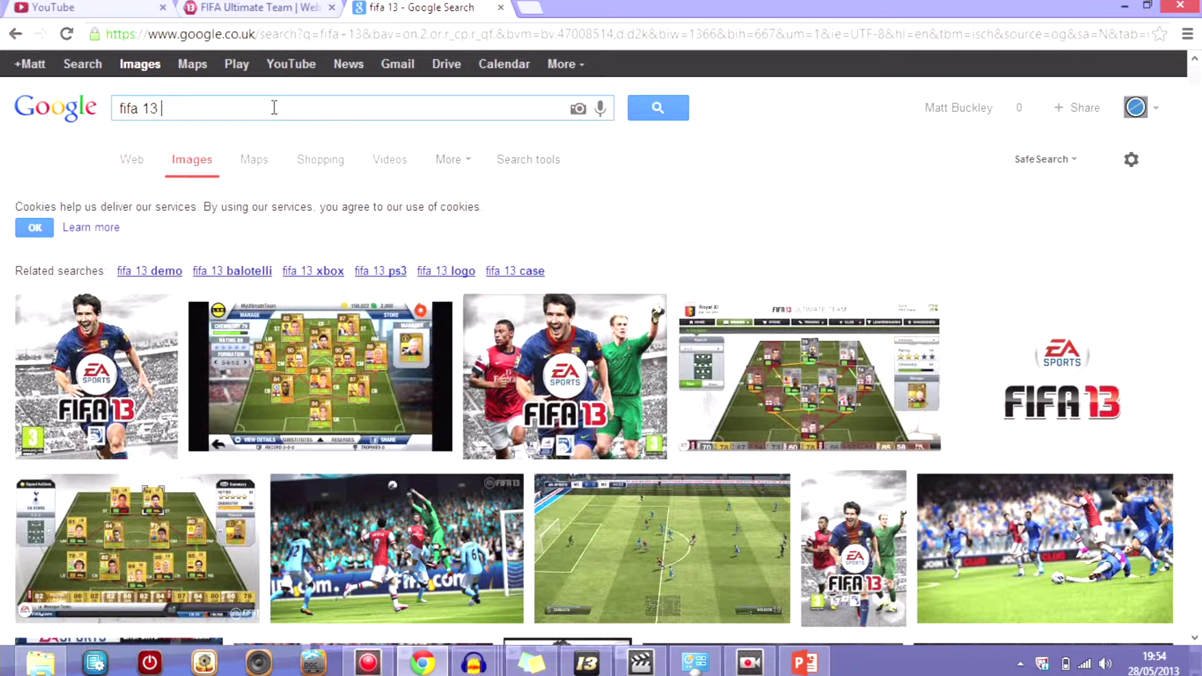
{"action": "type", "text": "lgog"}
{"action": "key", "text": "Return"}
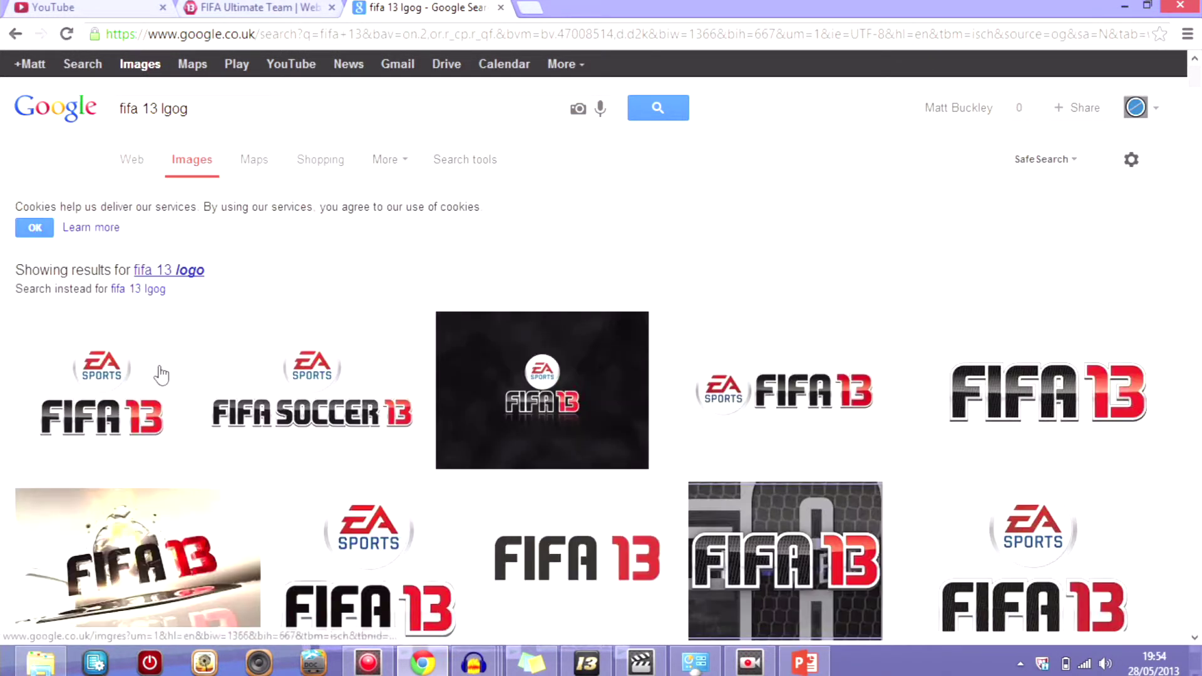
{"action": "left_click", "coordinate": [189, 273]}
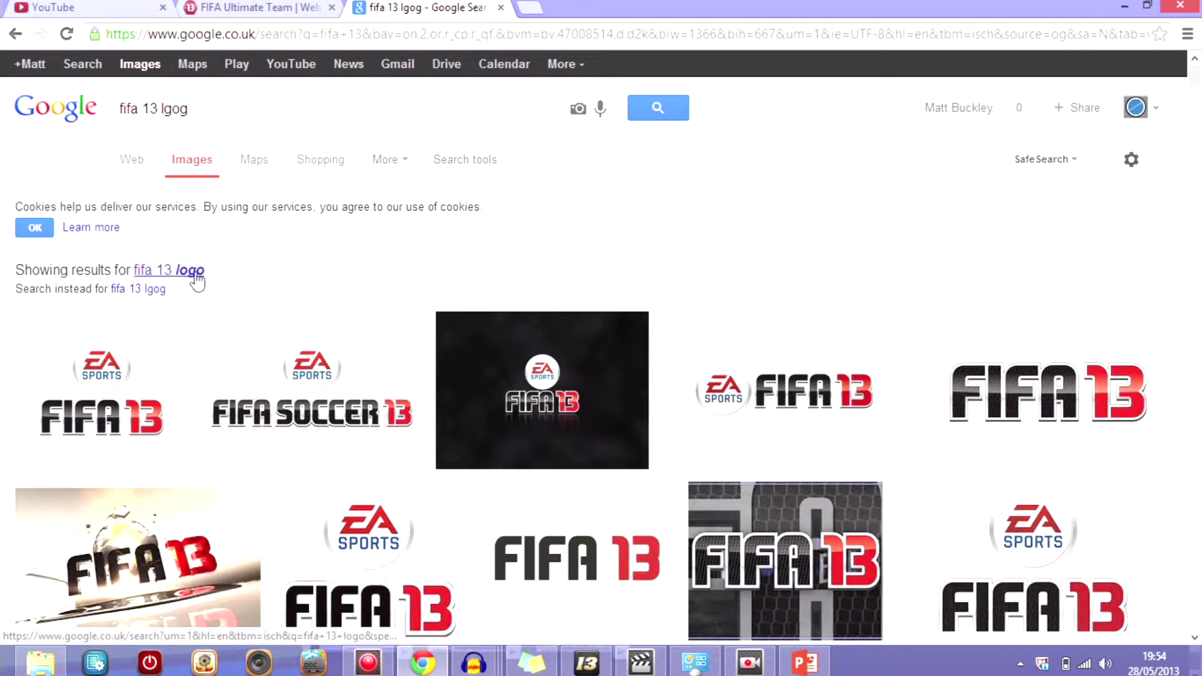
- Copy a FIFA 13 logo image from the results and return to PowerPoint
{"action": "left_click", "coordinate": [1024, 362]}
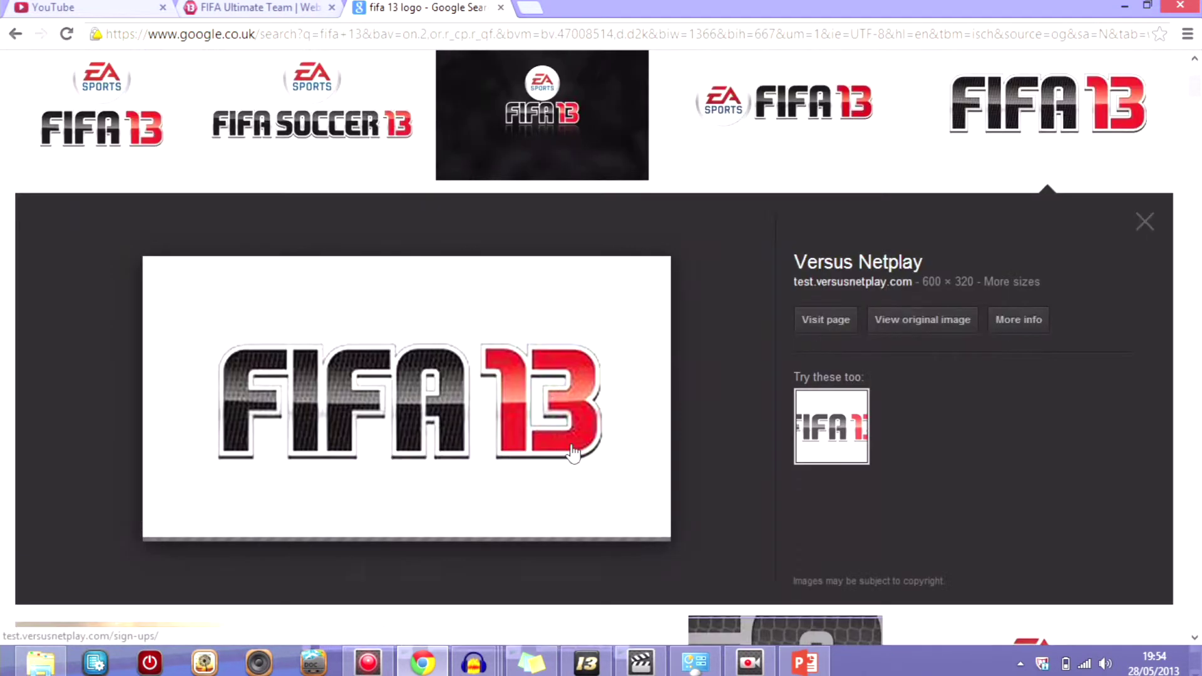
{"action": "right_click", "coordinate": [474, 445]}
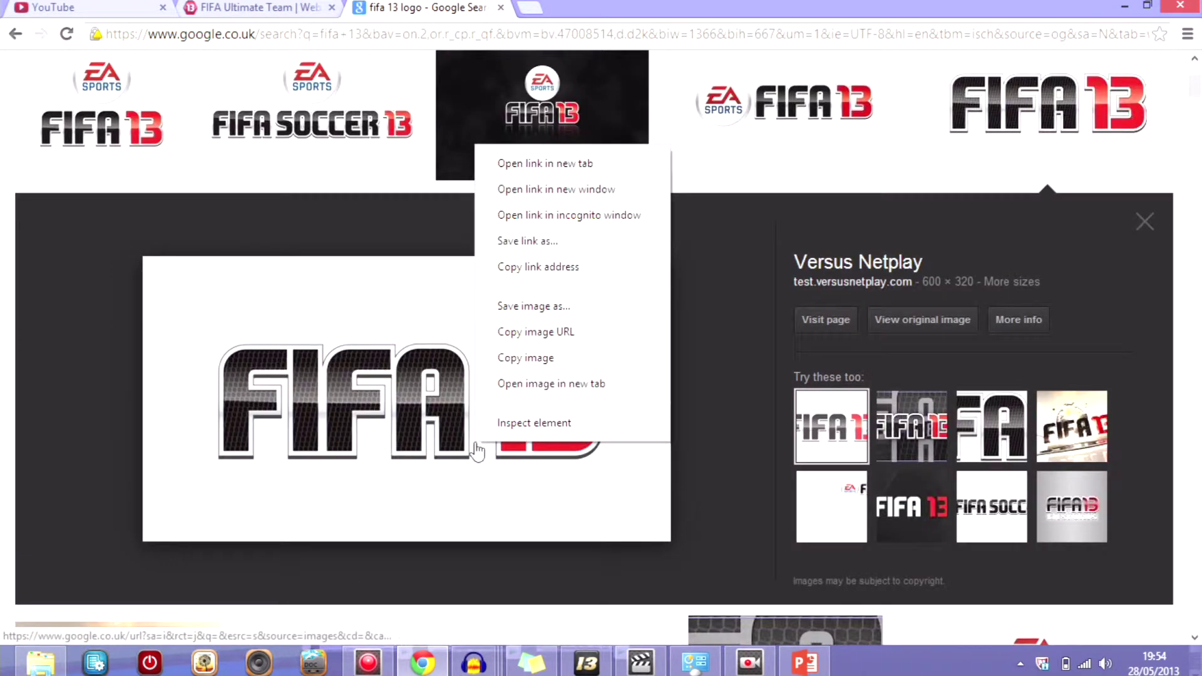
{"action": "left_click", "coordinate": [550, 358]}
{"action": "left_click", "coordinate": [806, 662]}
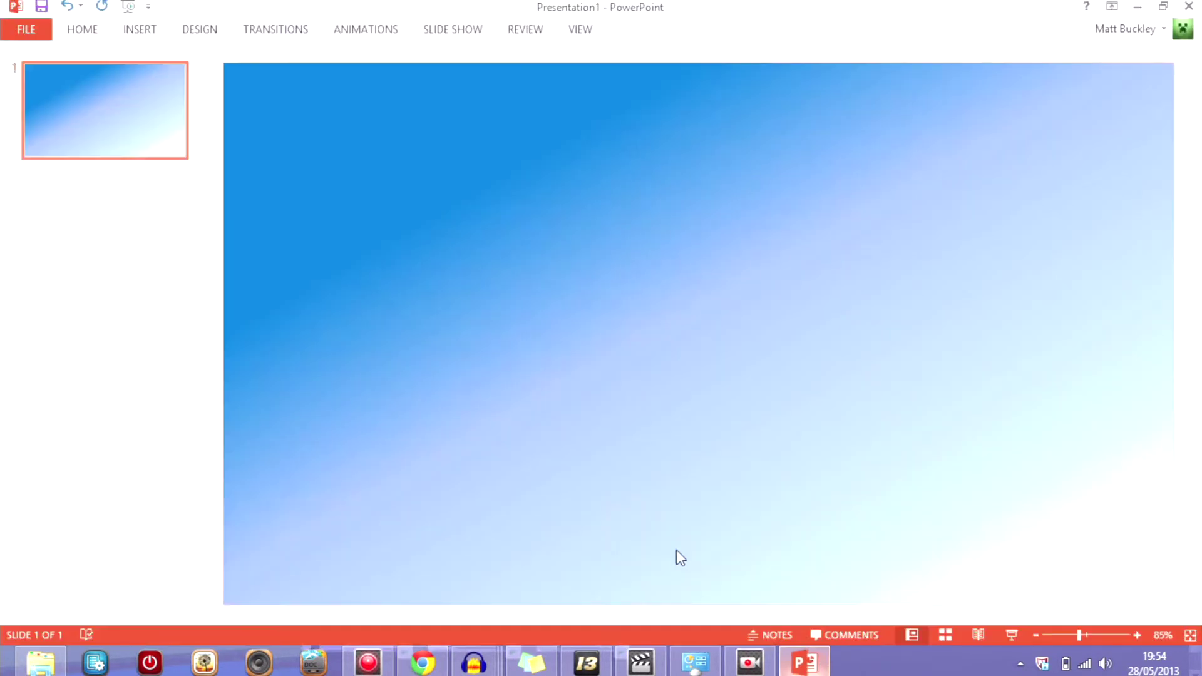
- Paste the FIFA 13 logo onto the slide, move it up-left, and start Remove Background
{"action": "right_click", "coordinate": [389, 277]}
{"action": "left_click", "coordinate": [483, 322]}
{"action": "left_click_drag", "start_coordinate": [768, 249], "coordinate": [604, 143]}
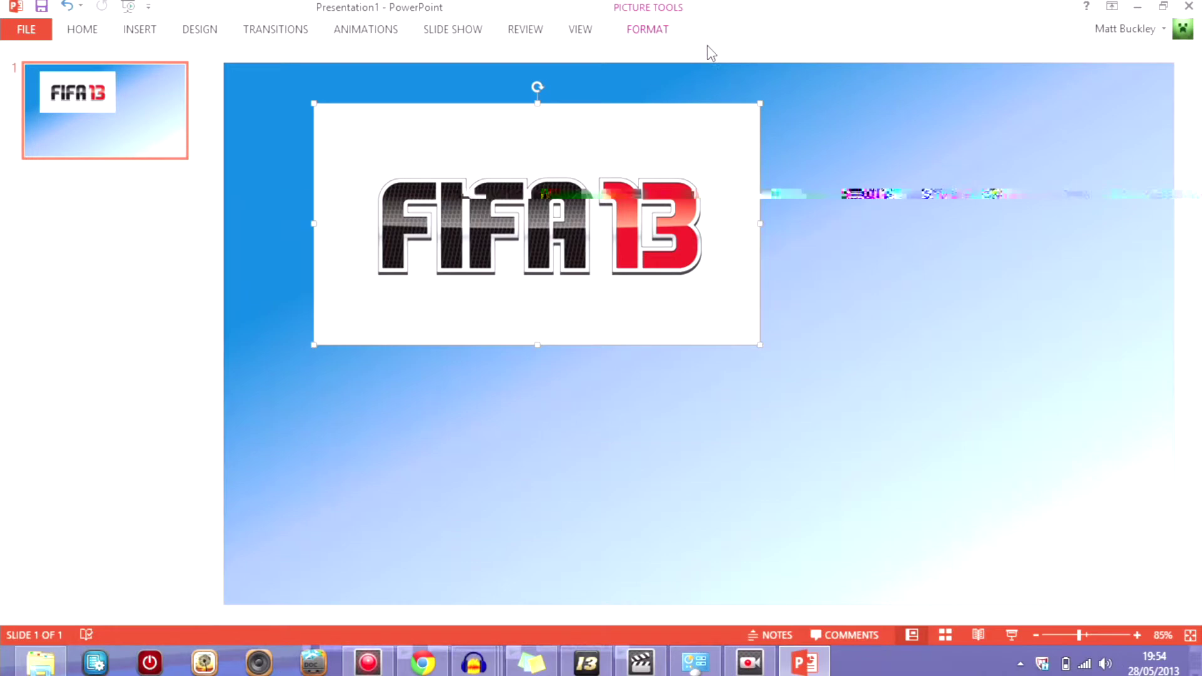
{"action": "left_click", "coordinate": [619, 29]}
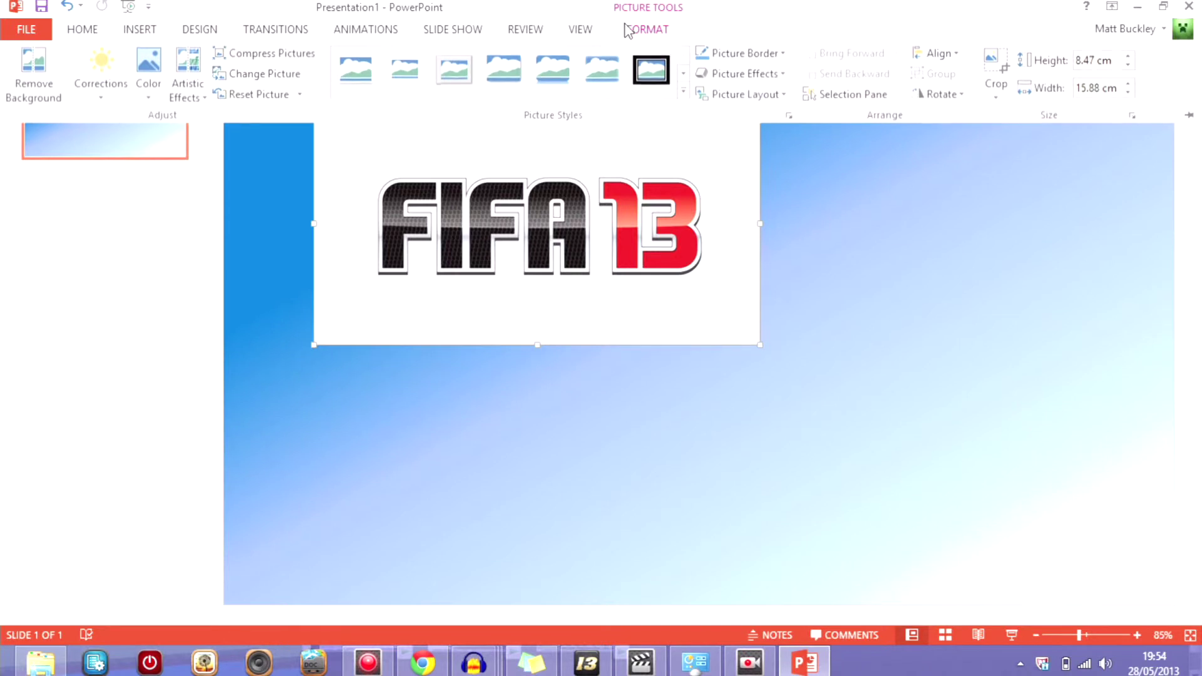
{"action": "left_click", "coordinate": [31, 75]}
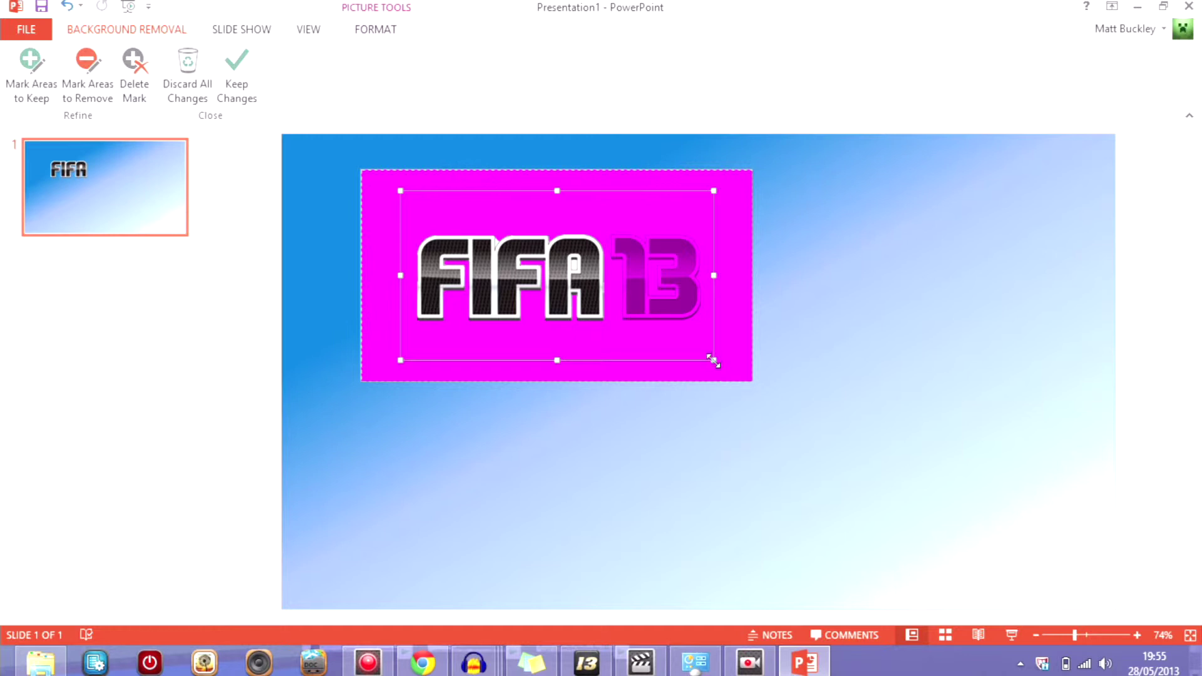
- Stretch the kept area to the logo's corners, keep the changes, and move the FIFA logo lower
{"action": "left_click_drag", "start_coordinate": [713, 362], "coordinate": [745, 371]}
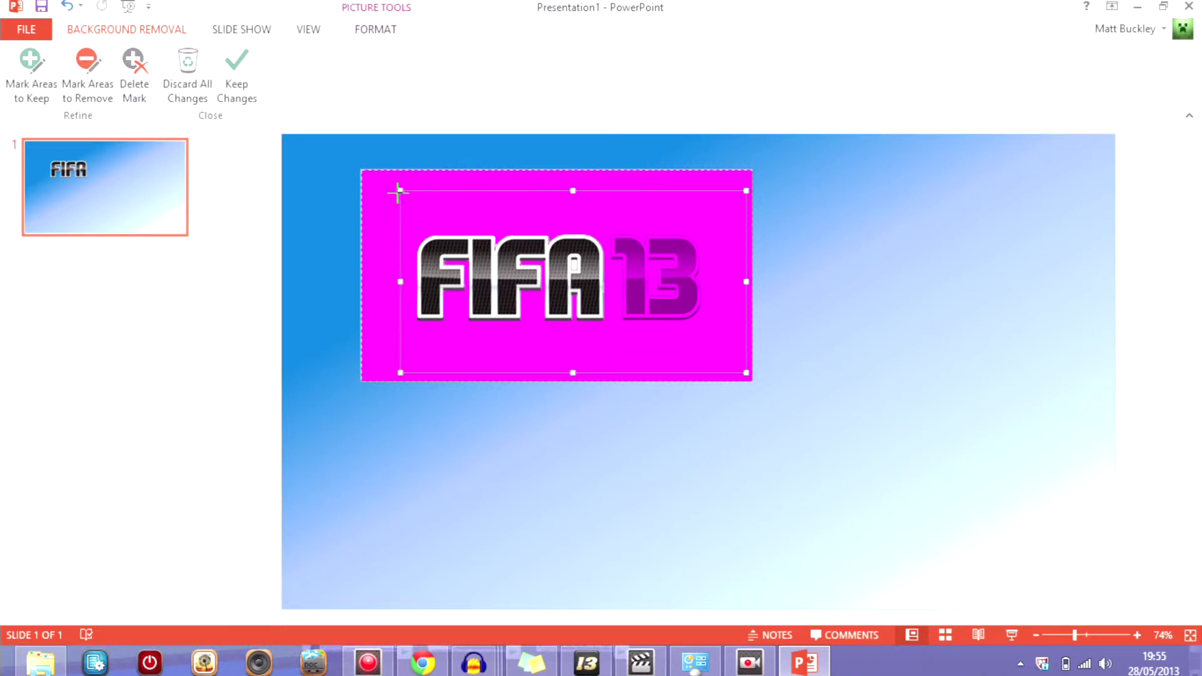
{"action": "left_click_drag", "start_coordinate": [398, 192], "coordinate": [362, 184]}
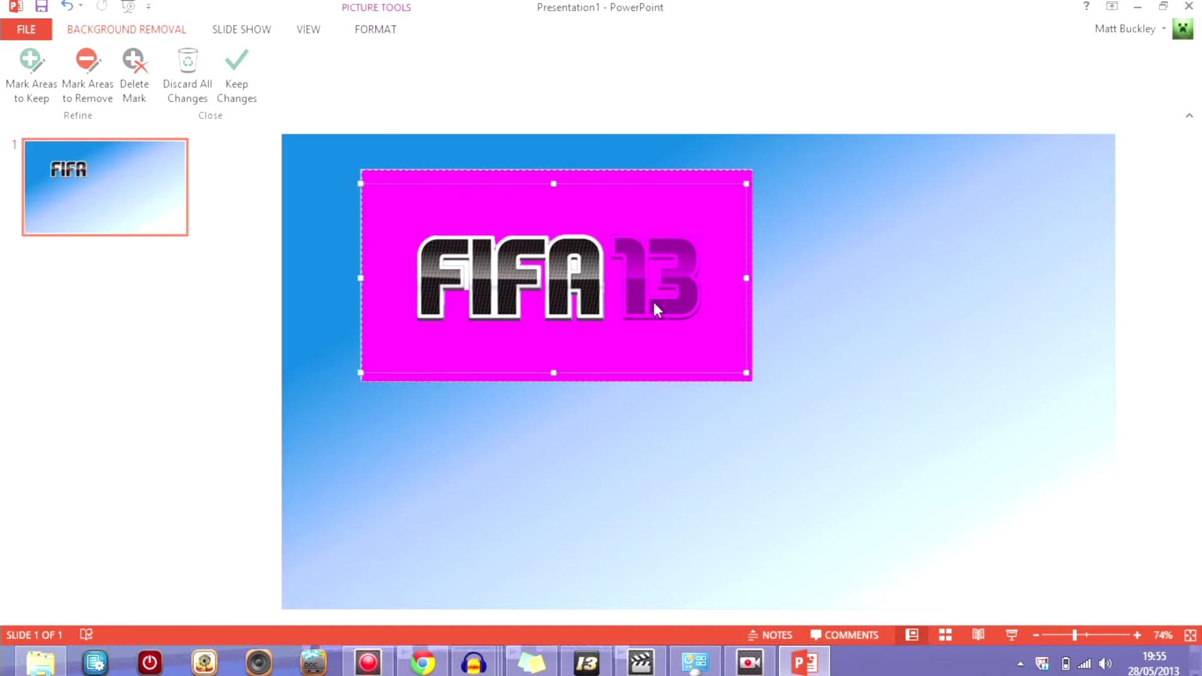
{"action": "left_click", "coordinate": [237, 94]}
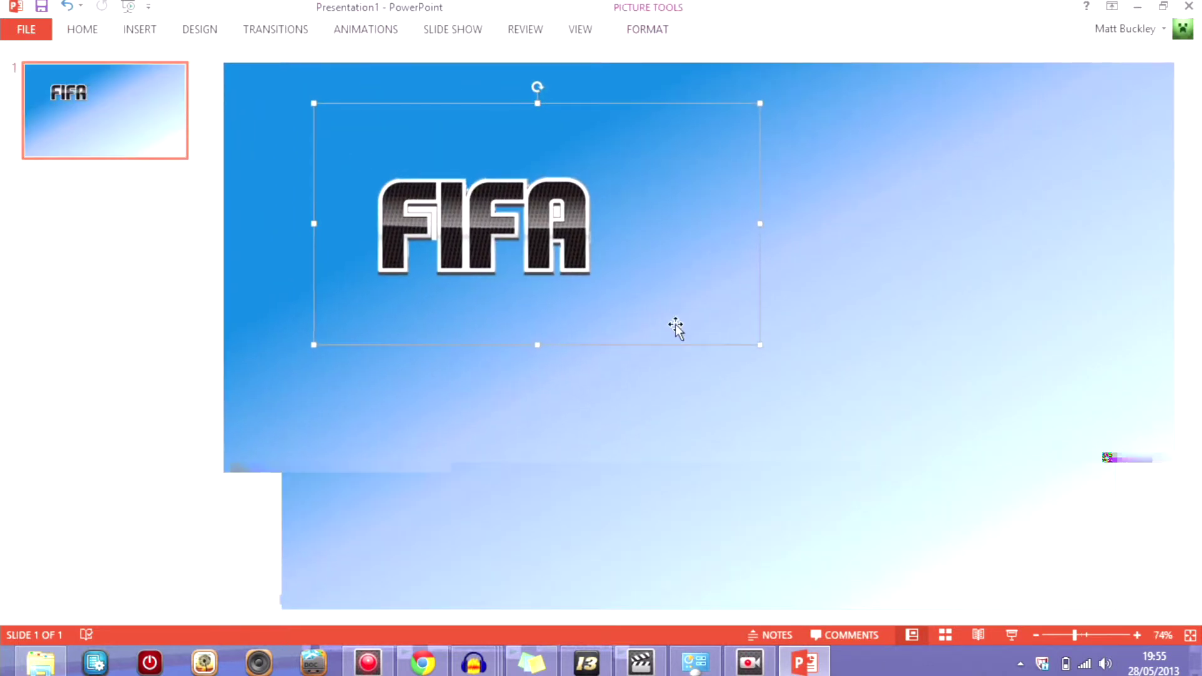
{"action": "left_click_drag", "start_coordinate": [532, 191], "coordinate": [528, 272]}
{"action": "left_click", "coordinate": [441, 124]}
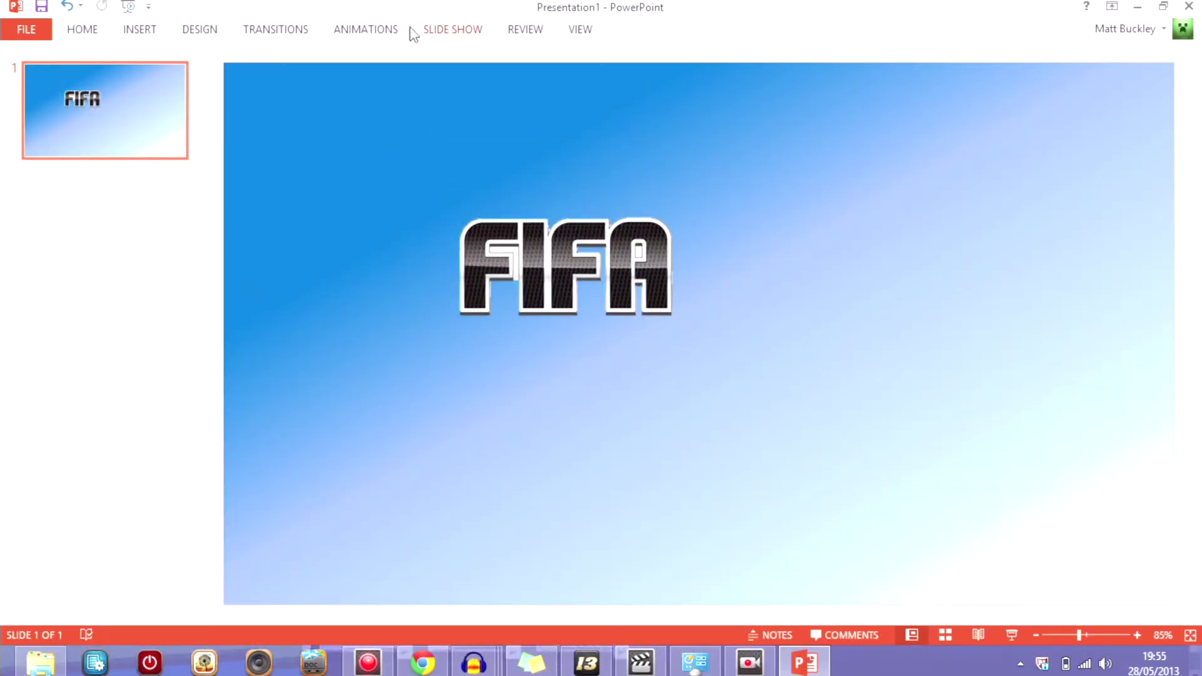
{"action": "left_click", "coordinate": [149, 33]}
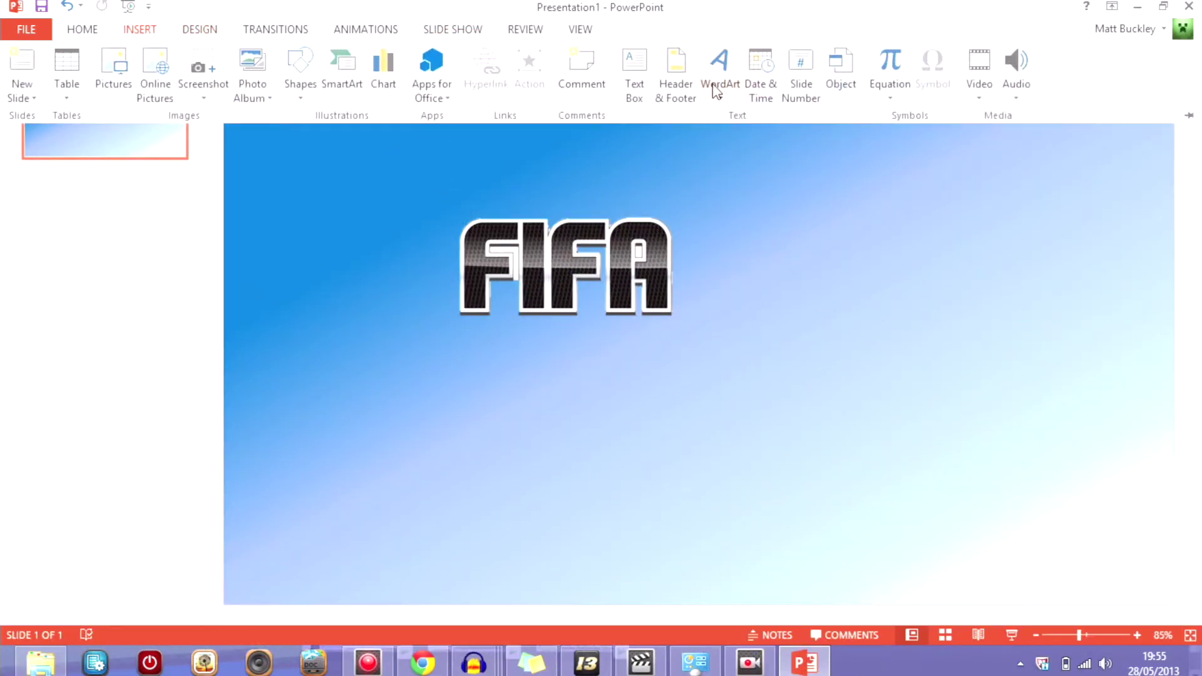
- Insert a WordArt box reading 'The' and place it at the slide's top left
{"action": "left_click", "coordinate": [717, 139]}
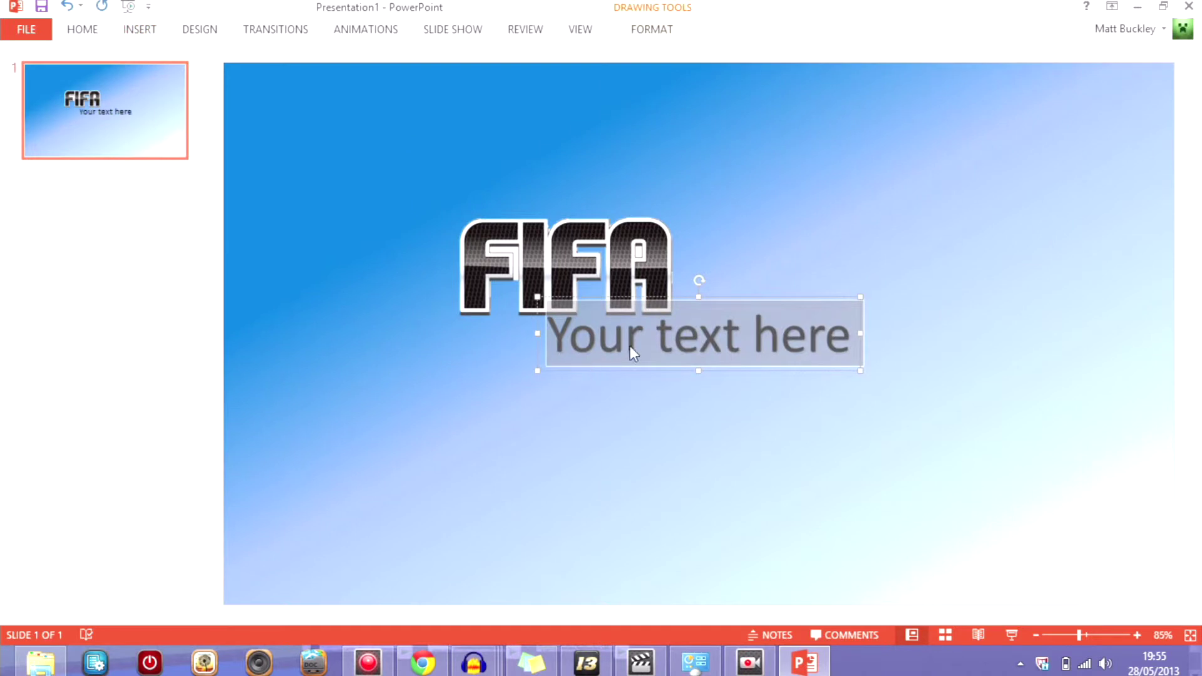
{"action": "left_click_drag", "start_coordinate": [713, 295], "coordinate": [415, 110]}
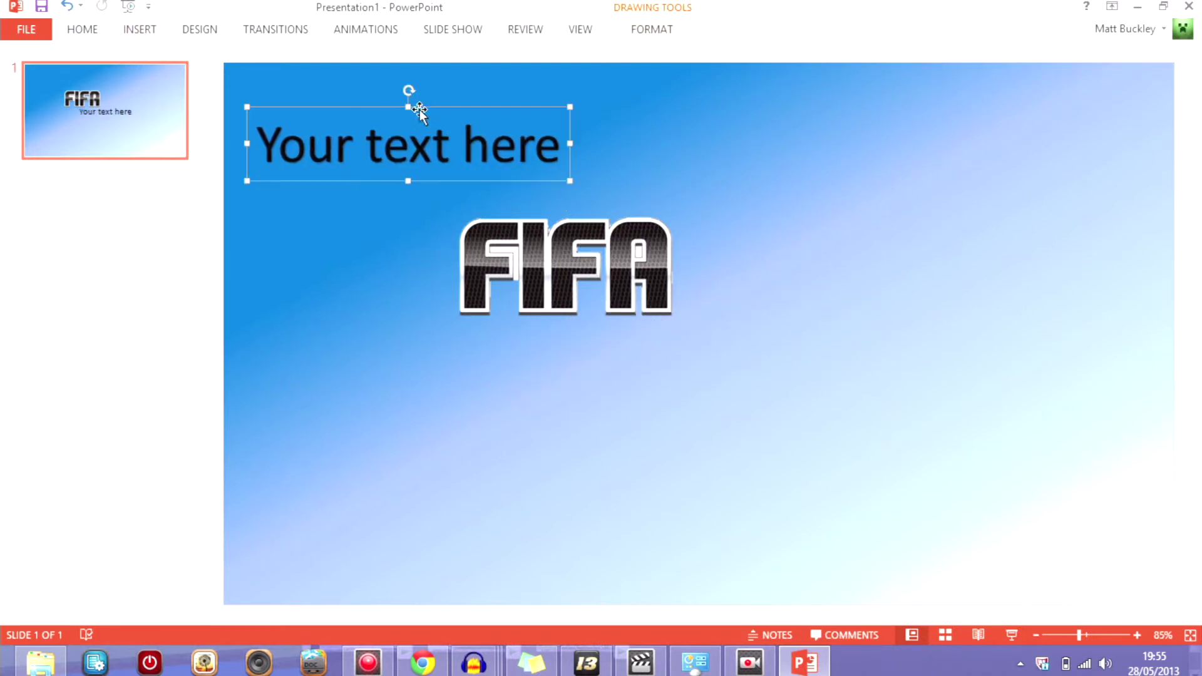
{"action": "left_click_drag", "start_coordinate": [267, 139], "coordinate": [575, 169]}
{"action": "key", "text": "BackSpace"}
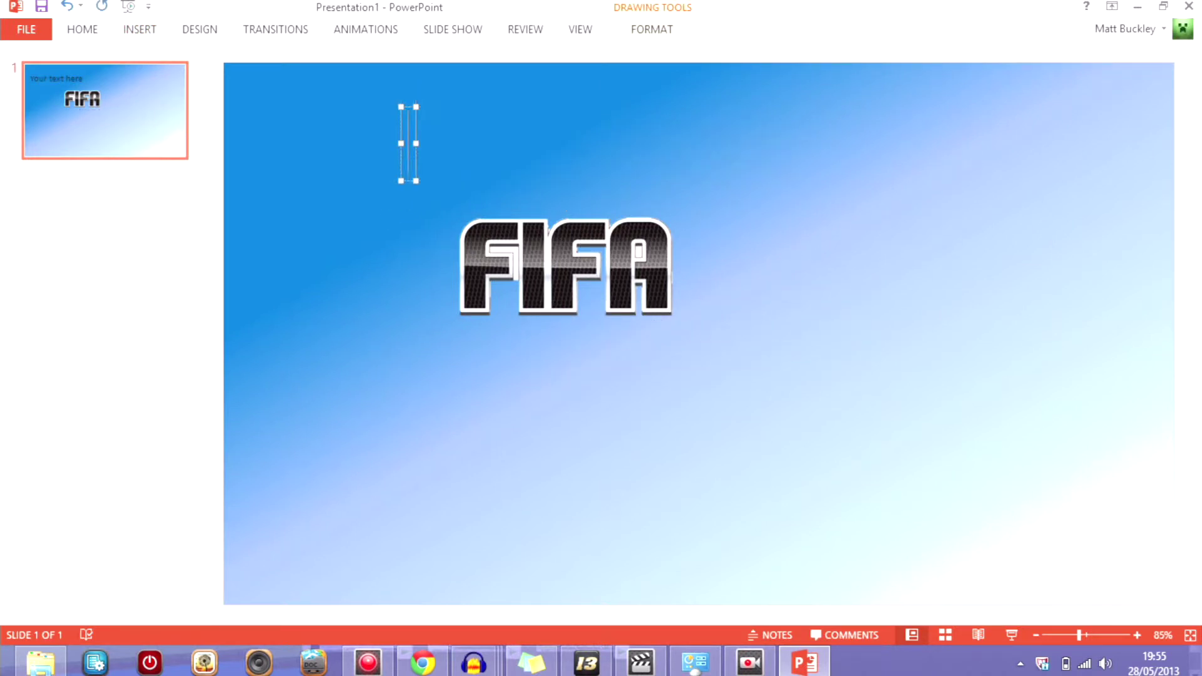
{"action": "type", "text": "The"}
{"action": "left_click", "coordinate": [452, 125]}
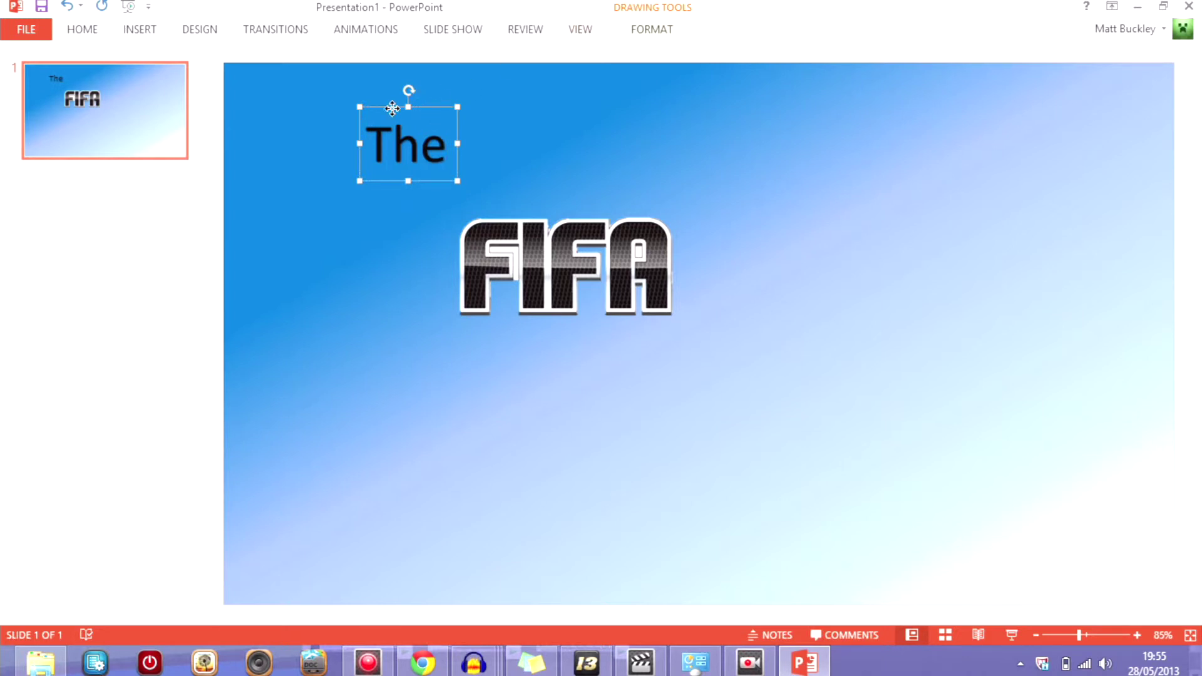
{"action": "left_click_drag", "start_coordinate": [452, 125], "coordinate": [220, 149]}
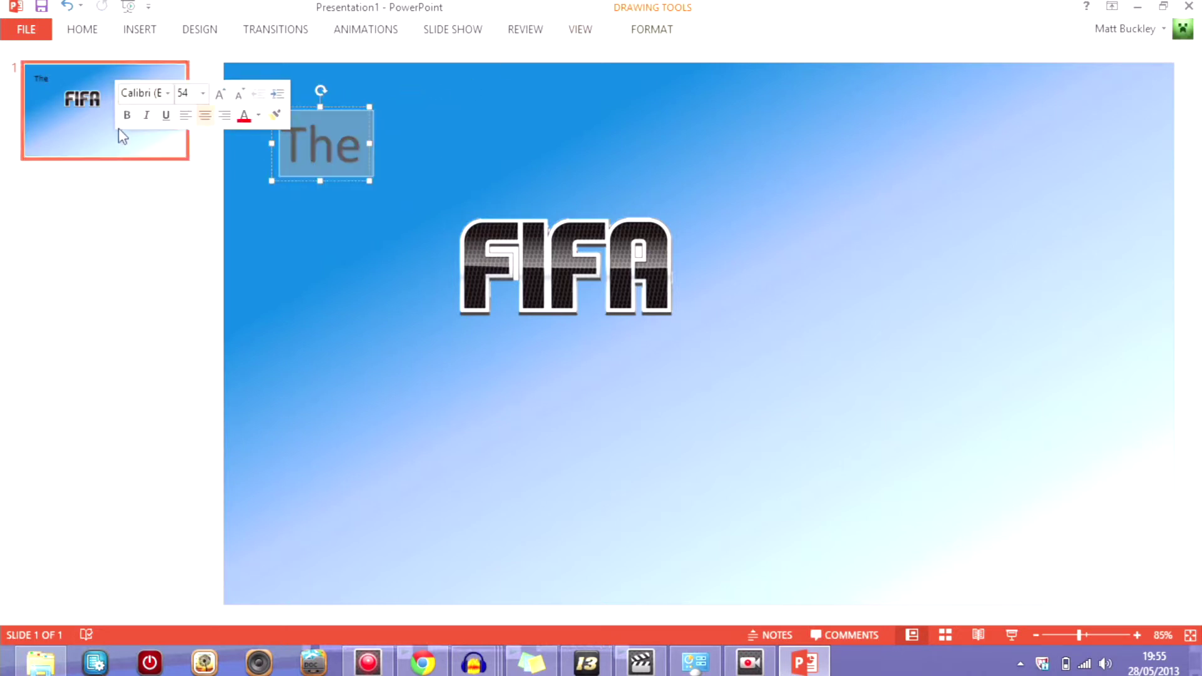
- Format 'The' as bold Aharoni, enlarged, with white text fill
{"action": "left_click", "coordinate": [85, 31]}
{"action": "left_click", "coordinate": [339, 53]}
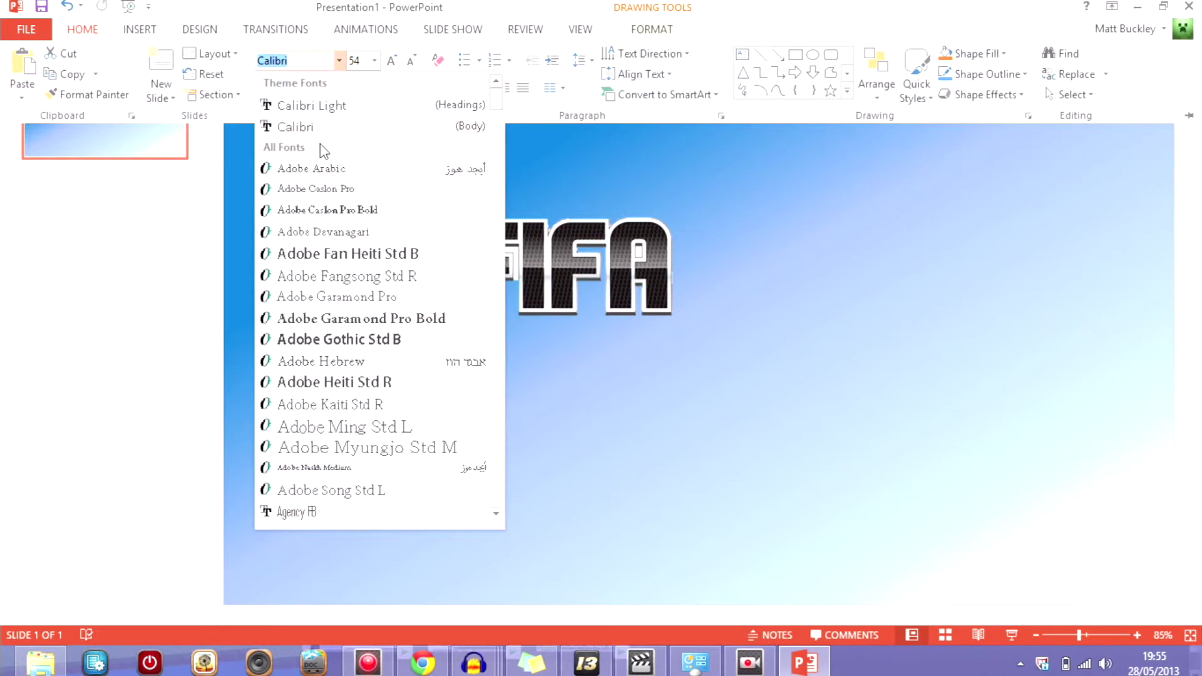
{"action": "left_click", "coordinate": [495, 514]}
{"action": "left_click", "coordinate": [409, 468]}
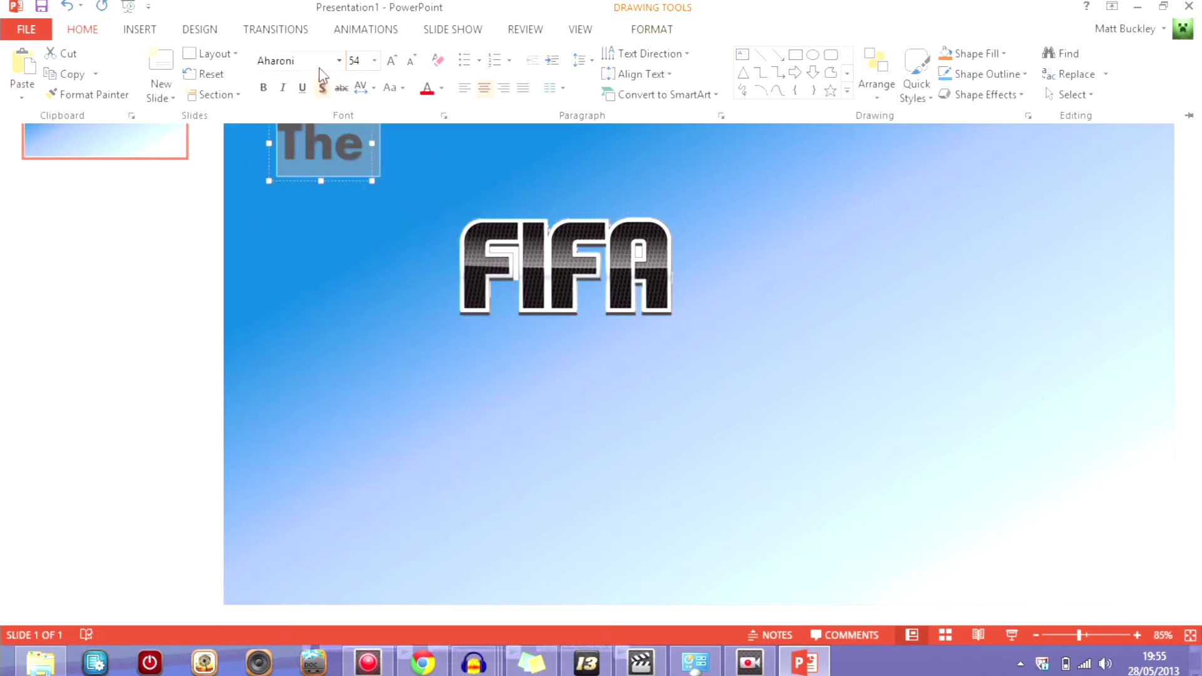
{"action": "left_click", "coordinate": [262, 88]}
{"action": "left_click", "coordinate": [399, 64]}
{"action": "left_click", "coordinate": [398, 64]}
{"action": "left_click", "coordinate": [398, 64]}
{"action": "left_click", "coordinate": [398, 63]}
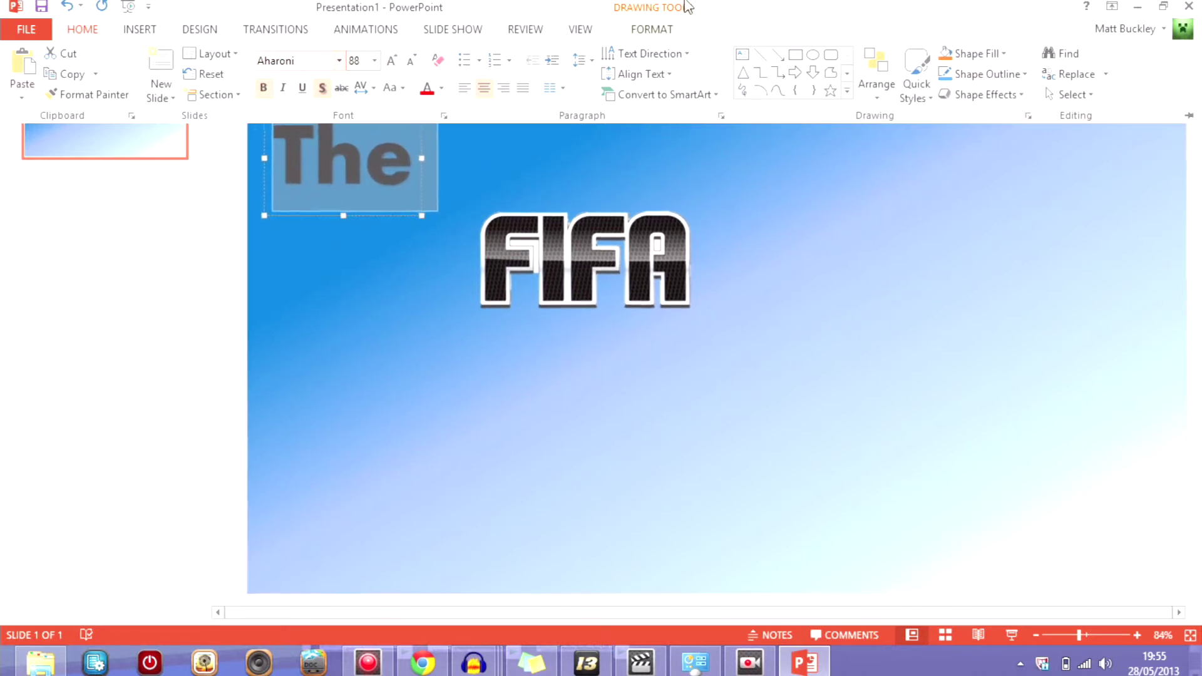
{"action": "left_click", "coordinate": [652, 29]}
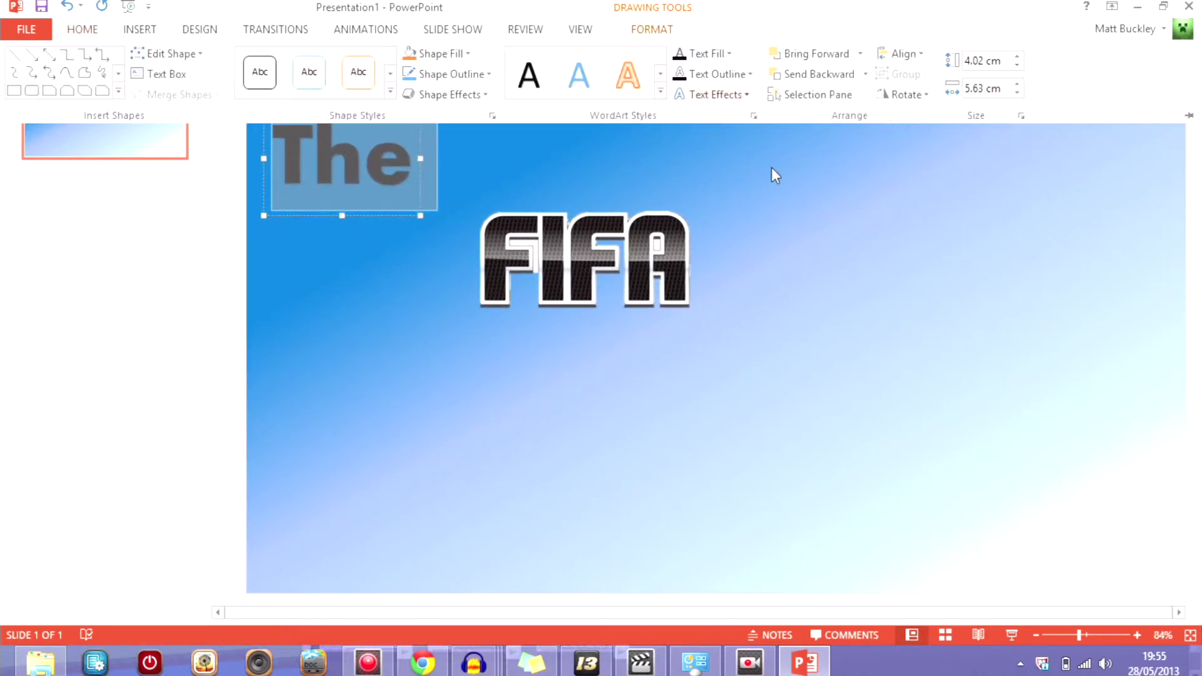
{"action": "left_click", "coordinate": [729, 54]}
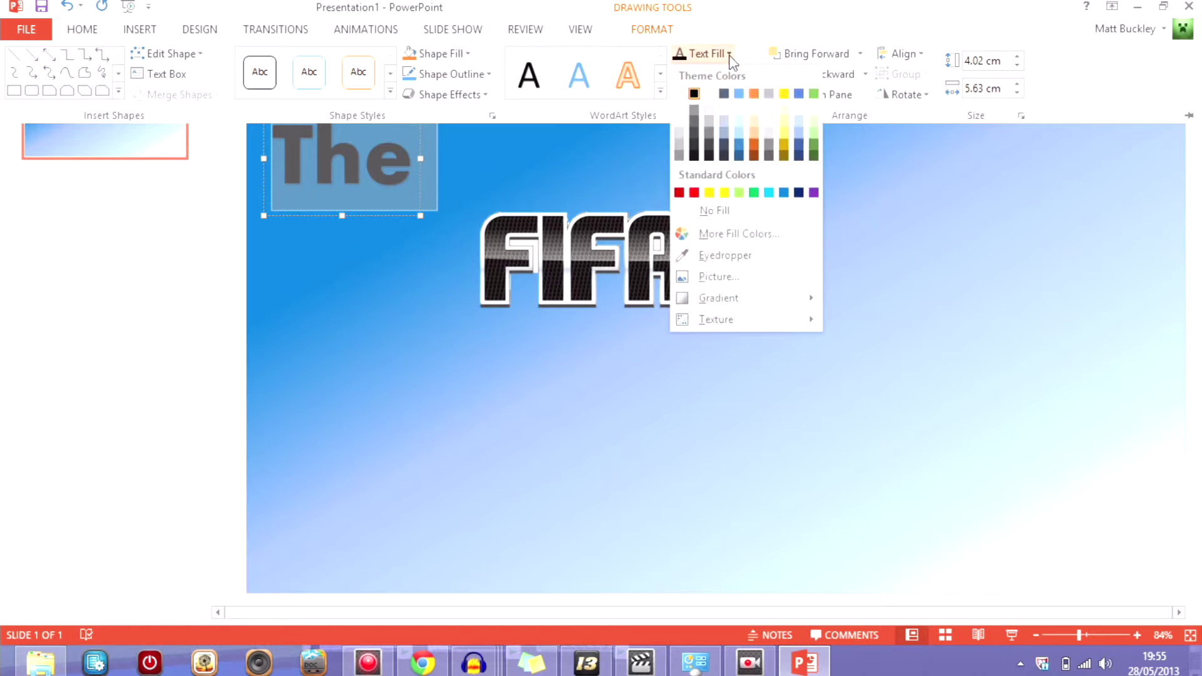
{"action": "left_click", "coordinate": [678, 96]}
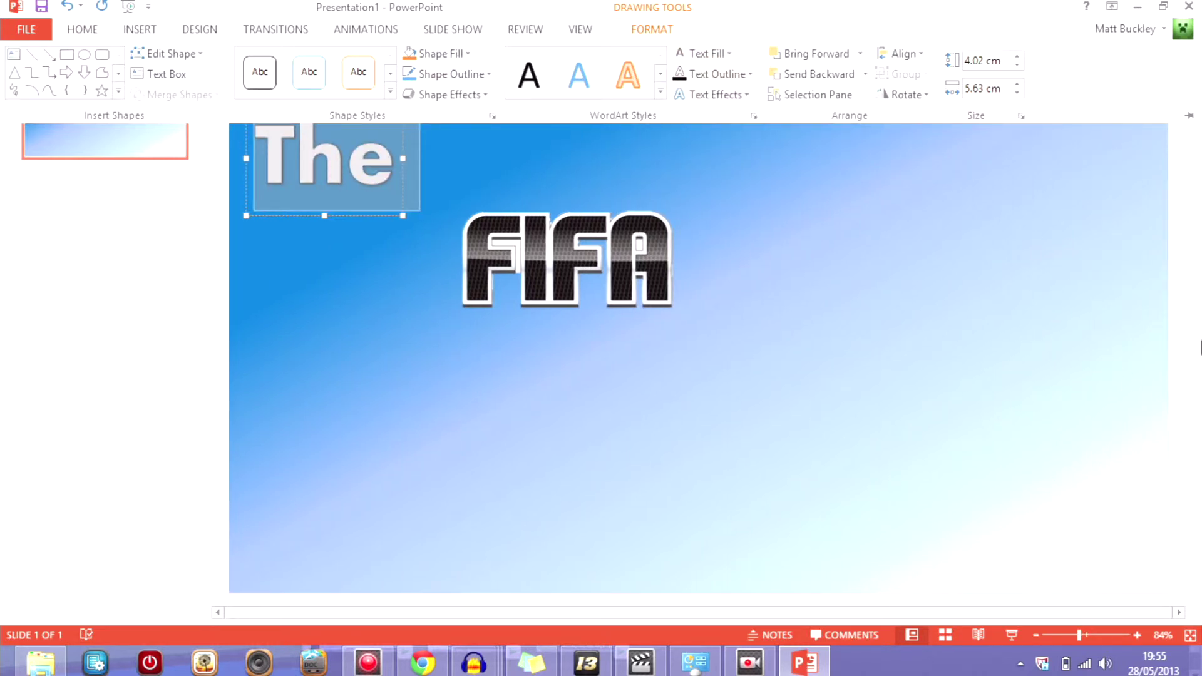
{"action": "key", "text": "Escape"}
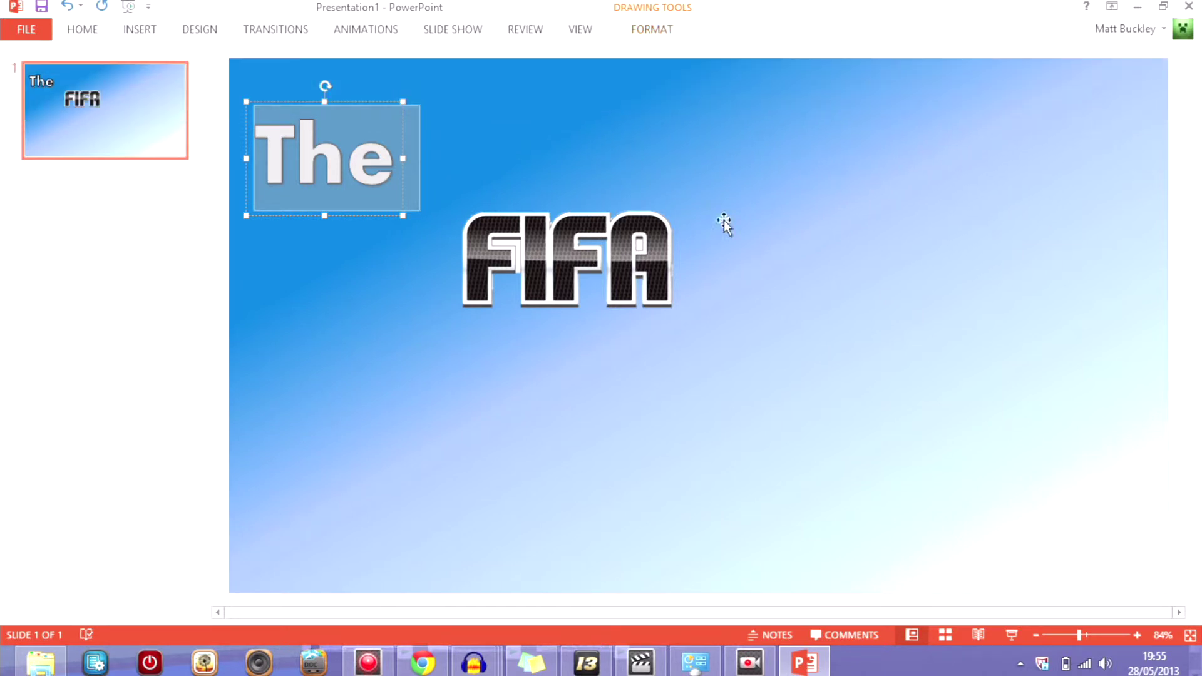
- Enlarge and reposition the FIFA logo, and widen the 'The' text box
{"action": "left_click_drag", "start_coordinate": [554, 243], "coordinate": [487, 268]}
{"action": "left_click_drag", "start_coordinate": [765, 158], "coordinate": [885, 89]}
{"action": "left_click_drag", "start_coordinate": [503, 246], "coordinate": [561, 254]}
{"action": "left_click", "coordinate": [298, 149]}
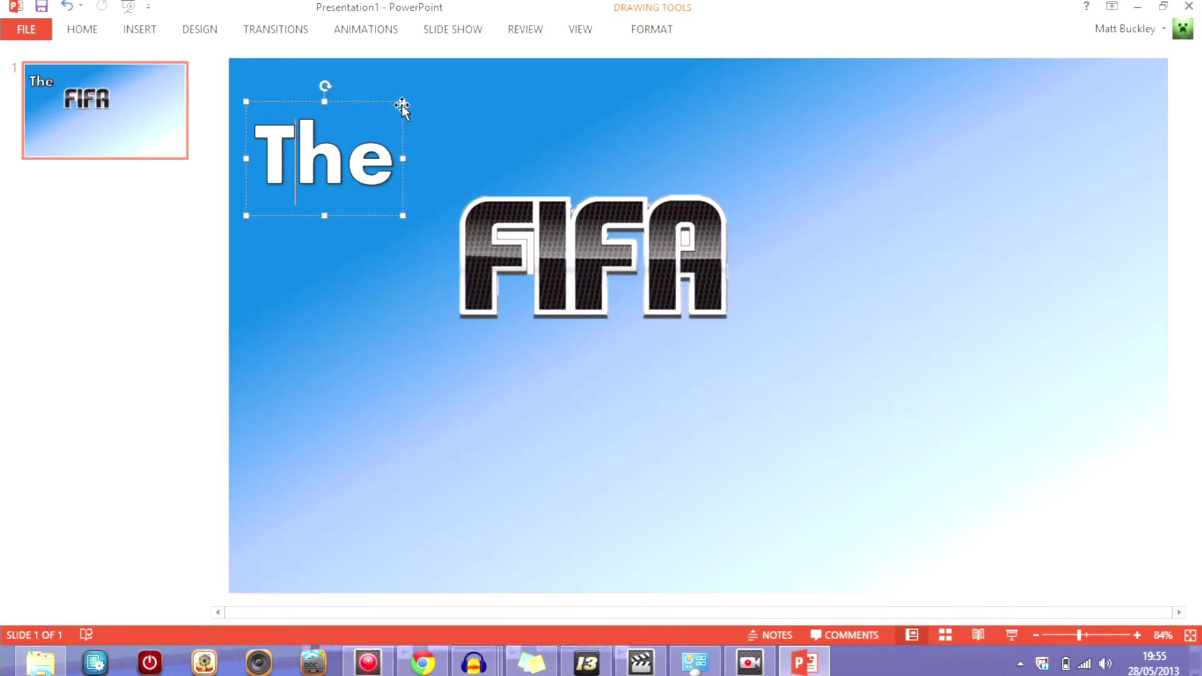
{"action": "left_click_drag", "start_coordinate": [403, 101], "coordinate": [521, 75]}
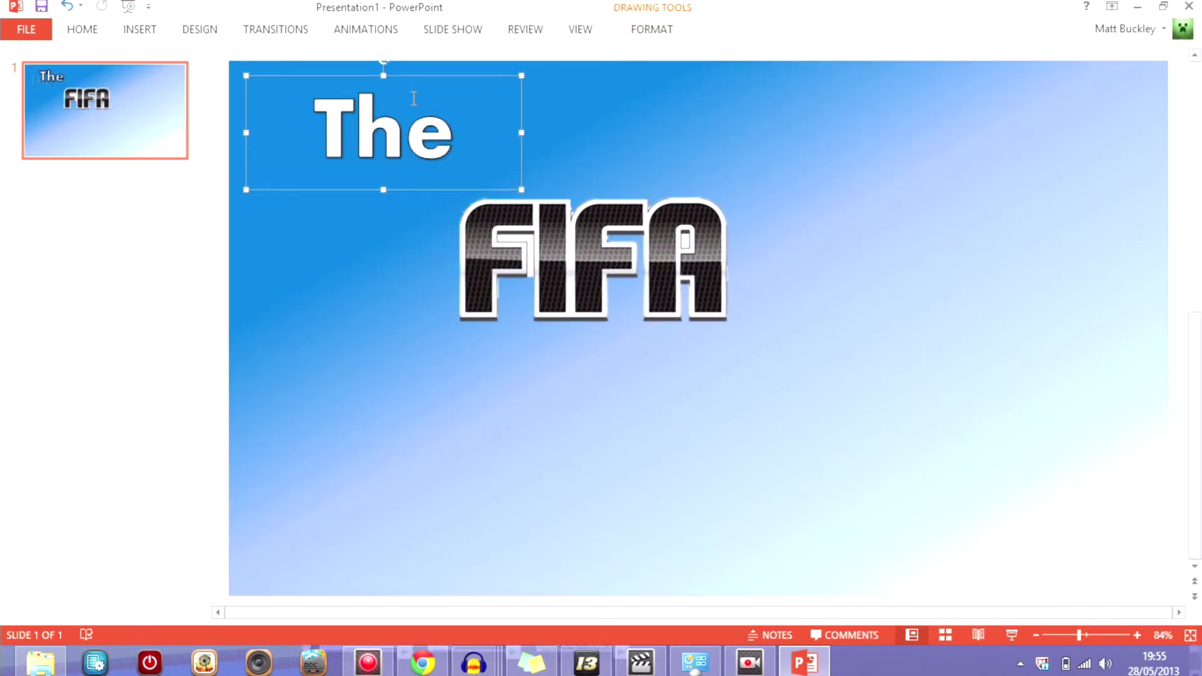
{"action": "left_click", "coordinate": [607, 255]}
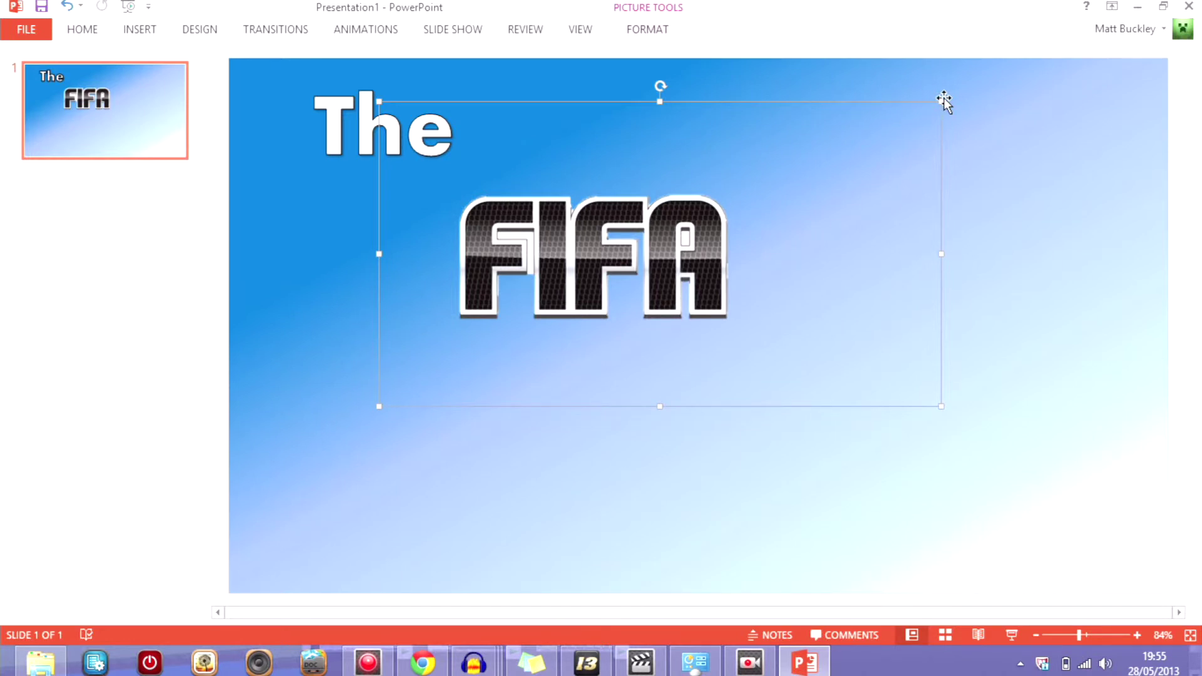
{"action": "left_click_drag", "start_coordinate": [939, 102], "coordinate": [1053, 41]}
{"action": "left_click_drag", "start_coordinate": [647, 206], "coordinate": [641, 240]}
{"action": "left_click", "coordinate": [135, 31]}
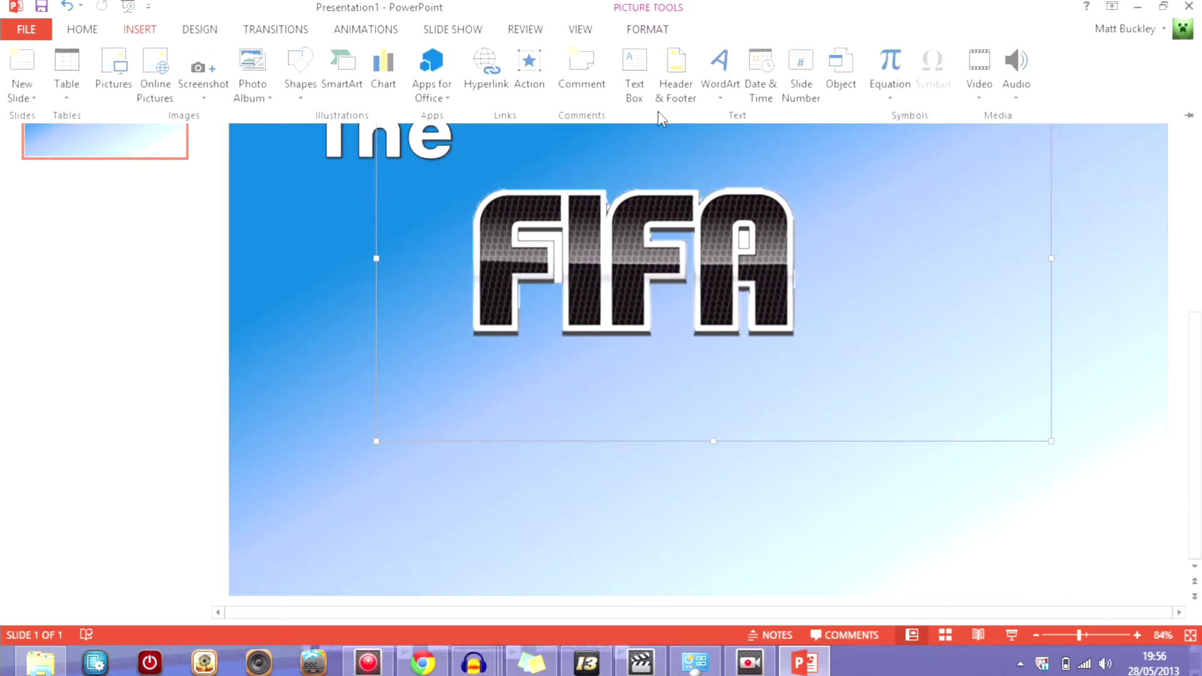
- Insert a white outlined WordArt box reading 'Show' below the FIFA logo
{"action": "left_click", "coordinate": [720, 78]}
{"action": "left_click", "coordinate": [720, 134]}
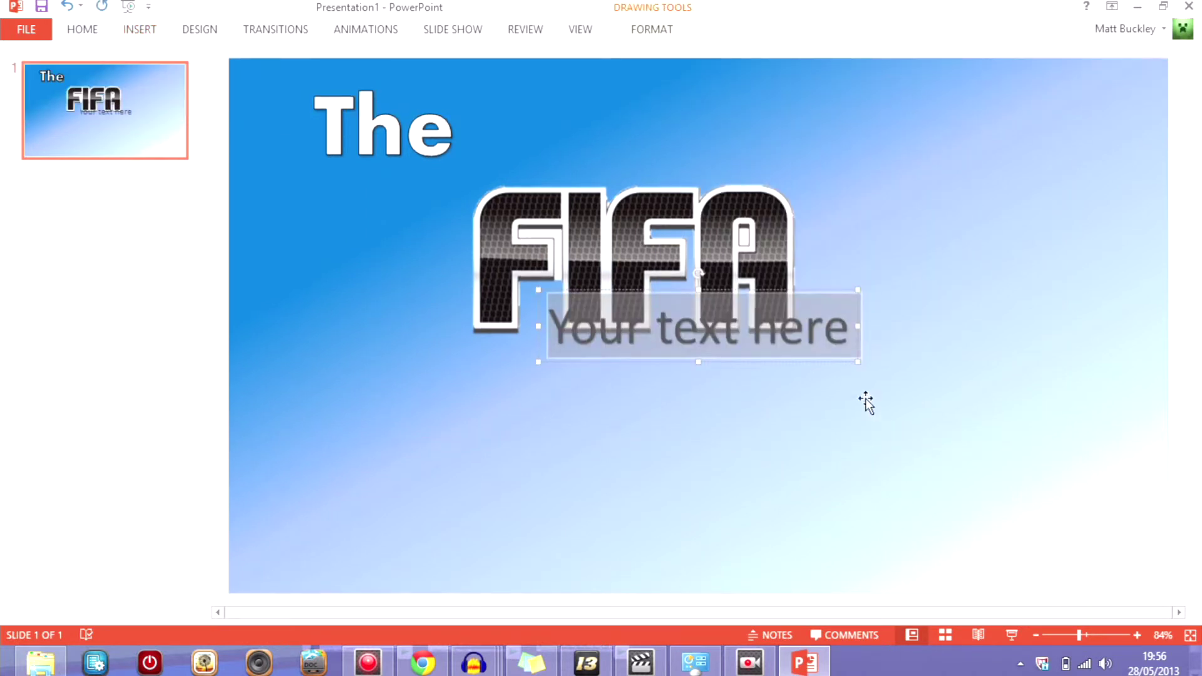
{"action": "key", "text": "BackSpace"}
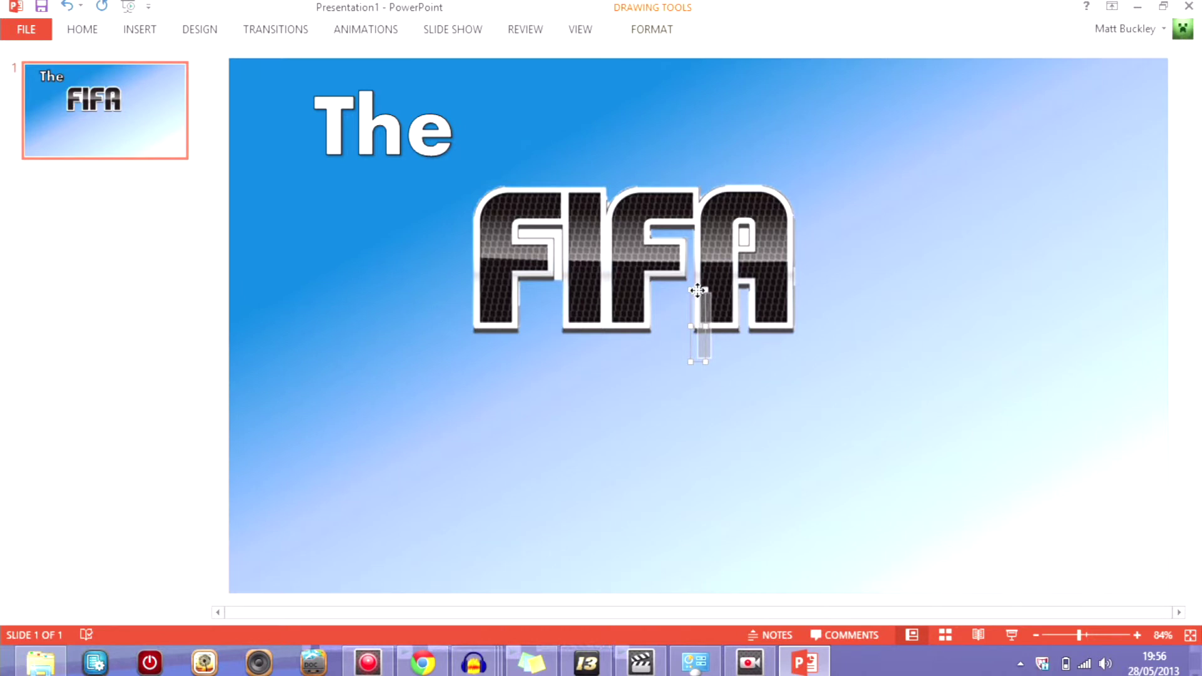
{"action": "left_click", "coordinate": [950, 379]}
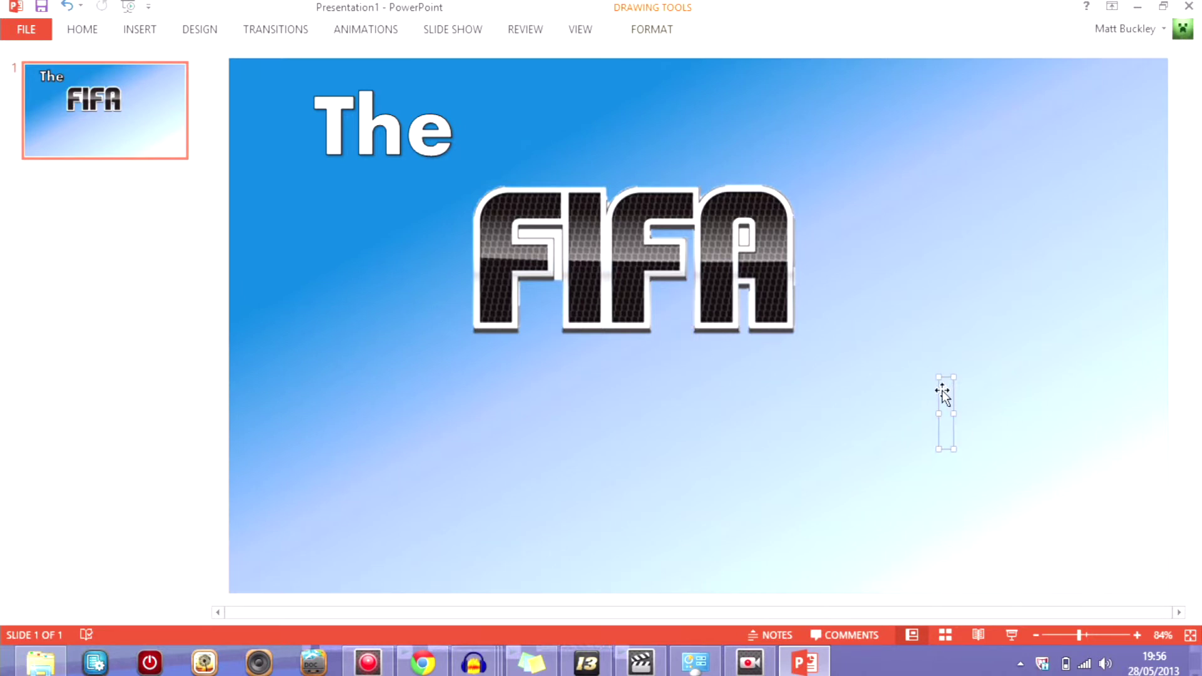
{"action": "type", "text": "Show"}
{"action": "mouse_move", "coordinate": [1001, 440]}
{"action": "left_mouse_down"}
{"action": "mouse_move", "coordinate": [686, 378]}
{"action": "mouse_move", "coordinate": [1064, 440]}
{"action": "mouse_move", "coordinate": [862, 423]}
{"action": "left_mouse_up"}
- Set 'Show' to the Aharoni font at size 60
{"action": "left_click", "coordinate": [997, 439]}
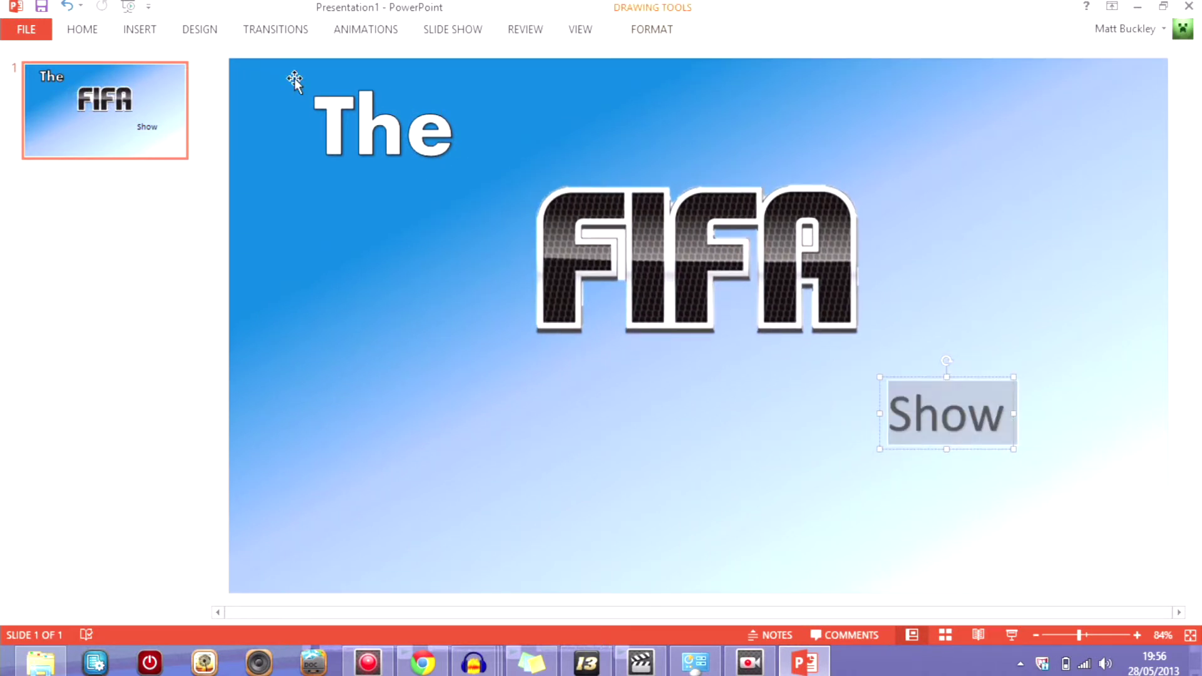
{"action": "left_click", "coordinate": [82, 29]}
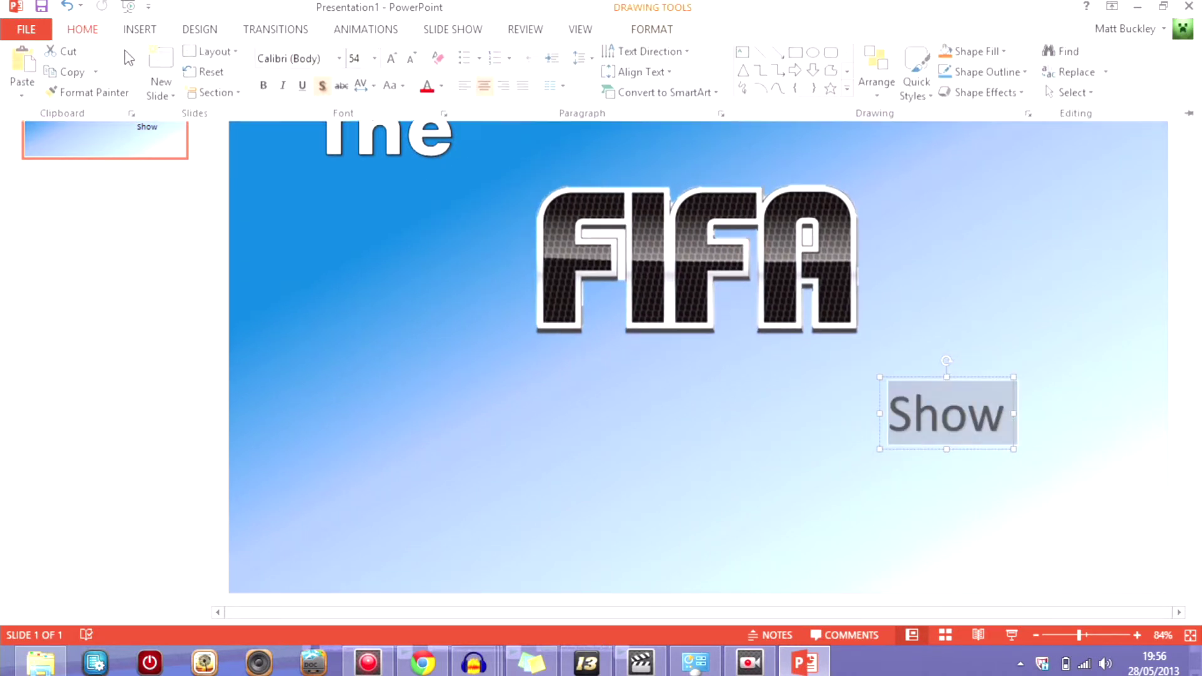
{"action": "left_click", "coordinate": [339, 61]}
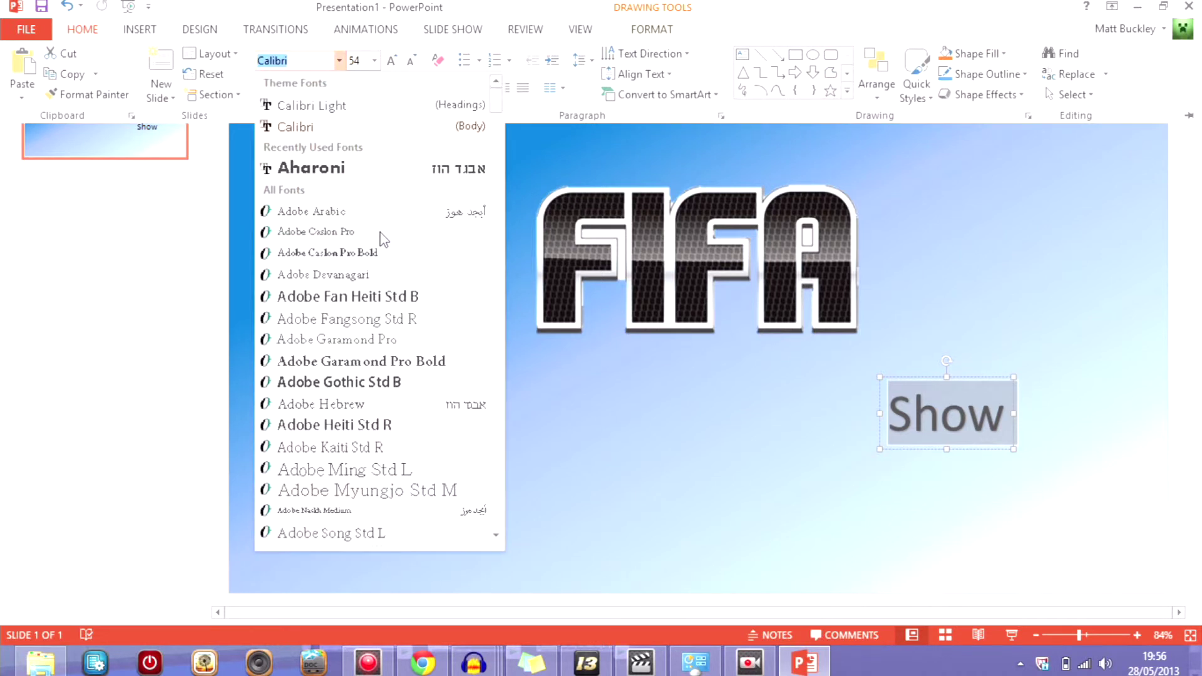
{"action": "left_click", "coordinate": [335, 166]}
{"action": "left_click", "coordinate": [391, 64]}
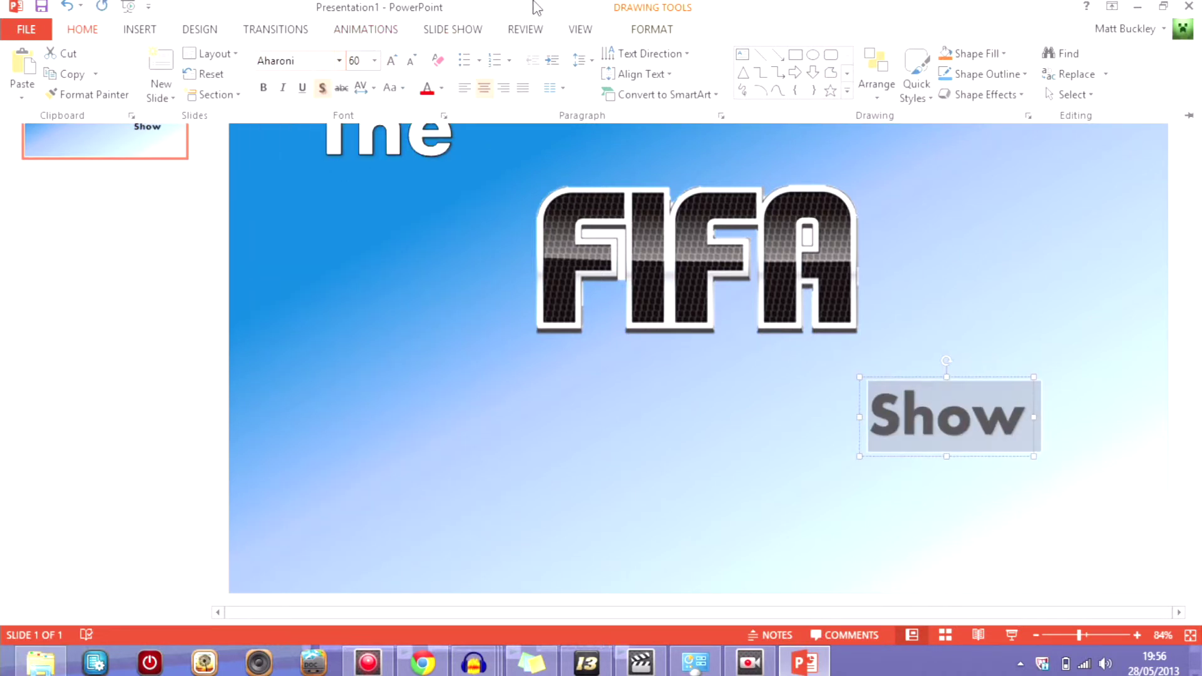
{"action": "left_click", "coordinate": [648, 29]}
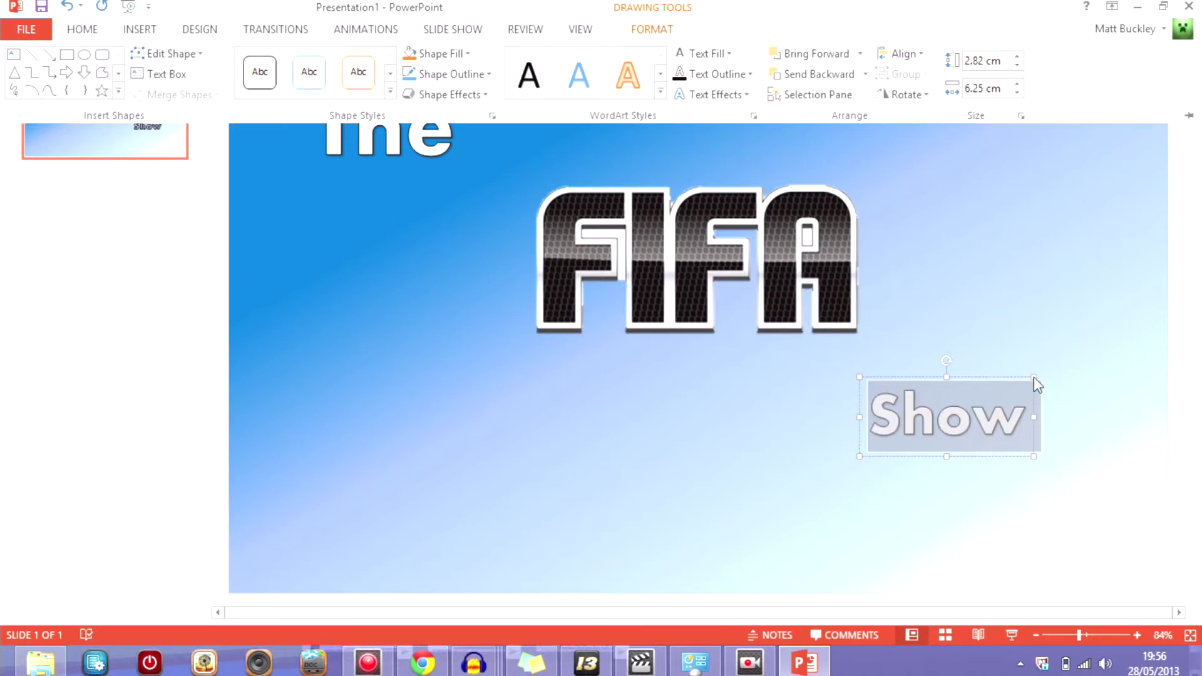
{"action": "left_click", "coordinate": [404, 144]}
- Check the font size used for 'The', then enlarge 'Show' three more steps
{"action": "left_click", "coordinate": [404, 144]}
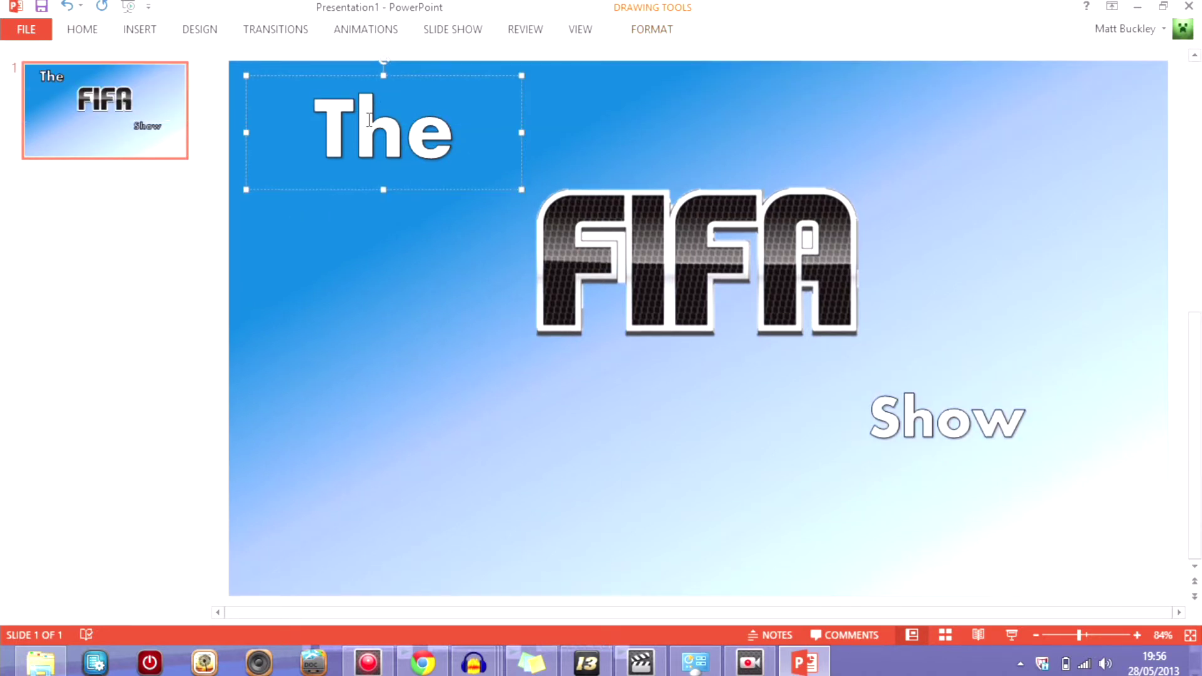
{"action": "left_click", "coordinate": [93, 36]}
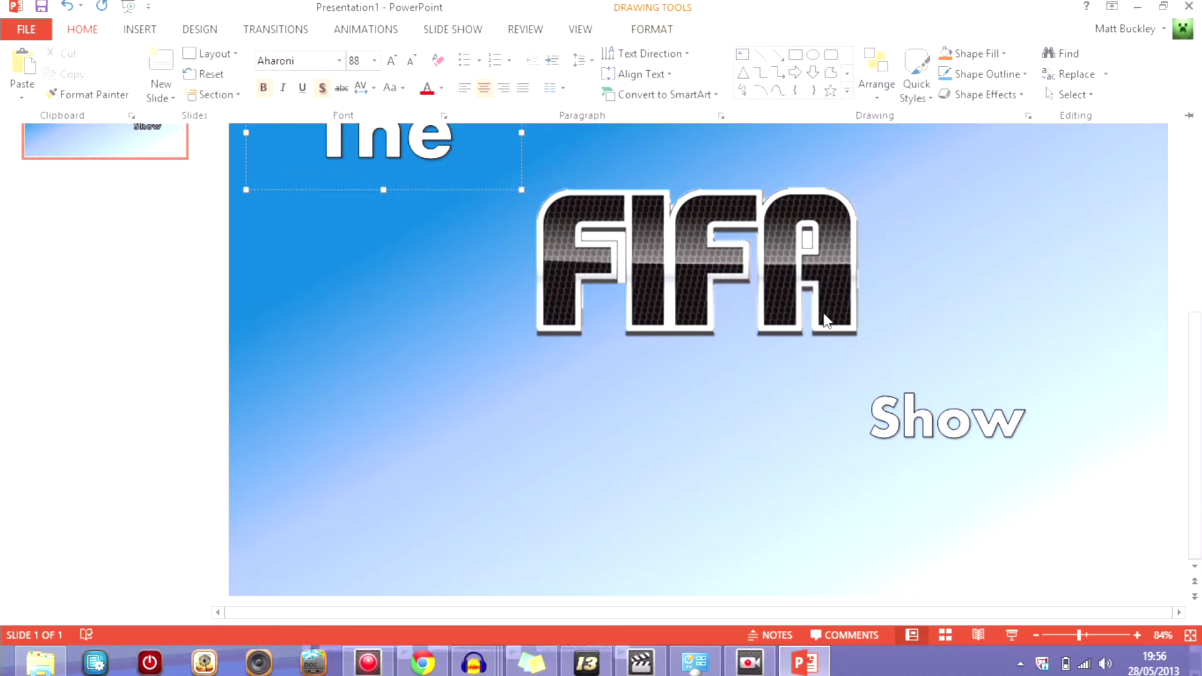
{"action": "left_click", "coordinate": [969, 422]}
{"action": "left_click", "coordinate": [973, 418]}
{"action": "double_click", "coordinate": [973, 418]}
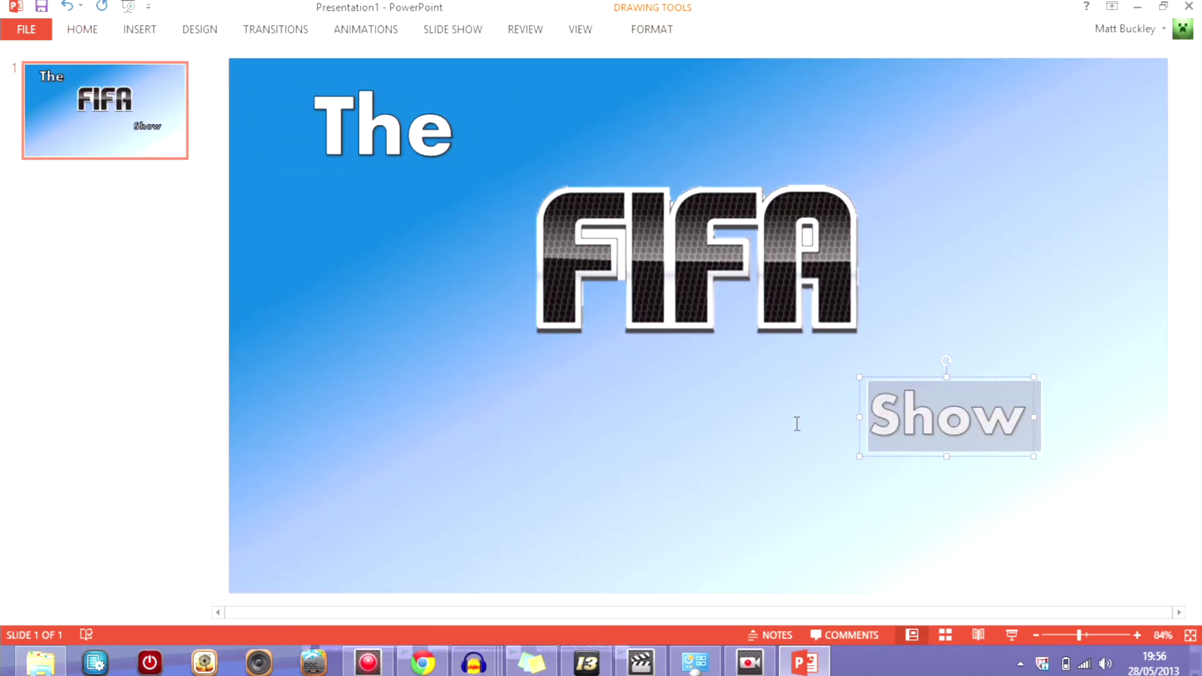
{"action": "left_click", "coordinate": [84, 33]}
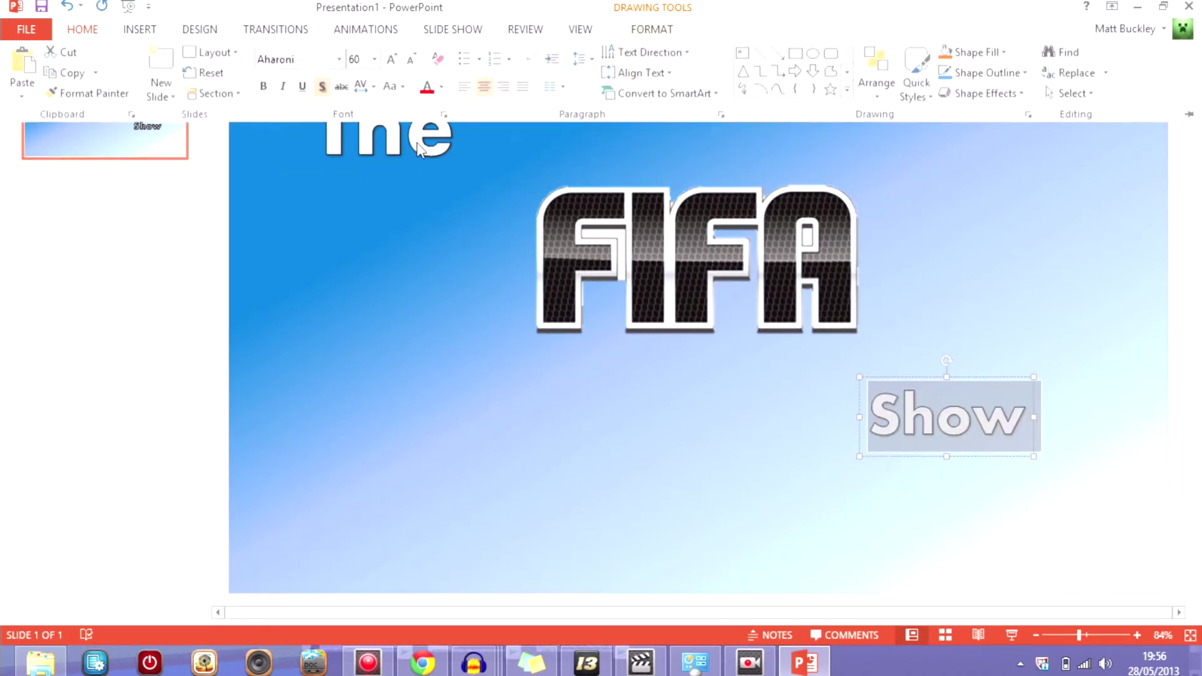
{"action": "left_click", "coordinate": [395, 61]}
{"action": "left_click", "coordinate": [395, 62]}
{"action": "left_click", "coordinate": [394, 61]}
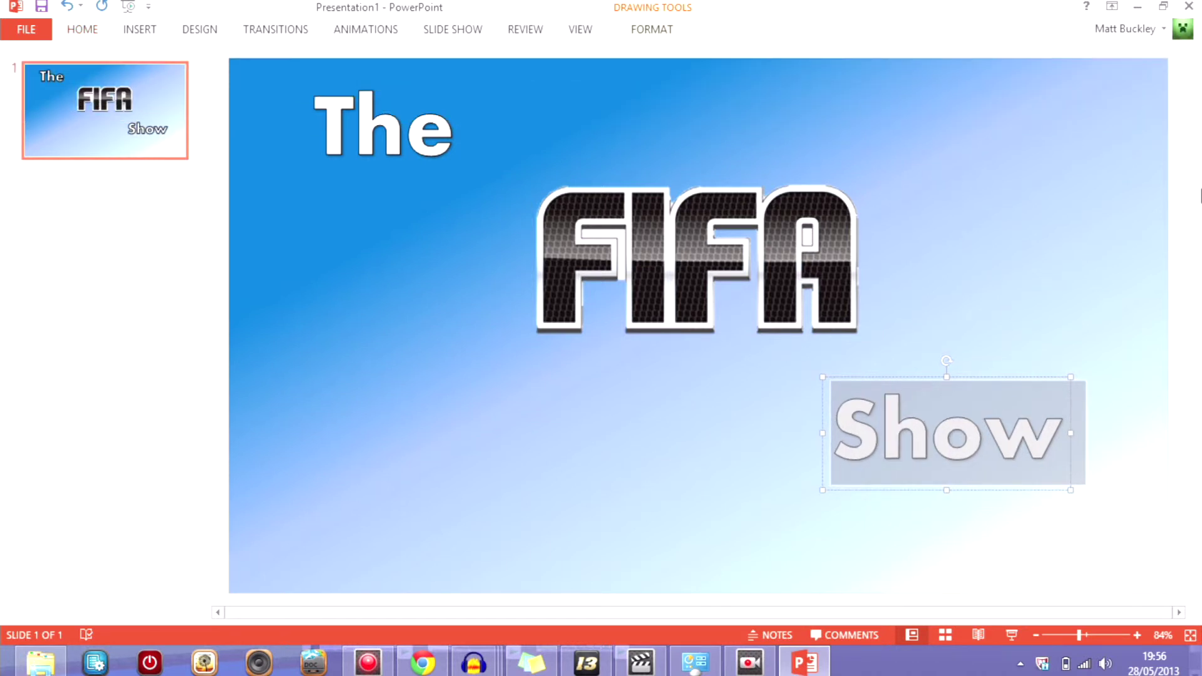
{"action": "left_click", "coordinate": [671, 324]}
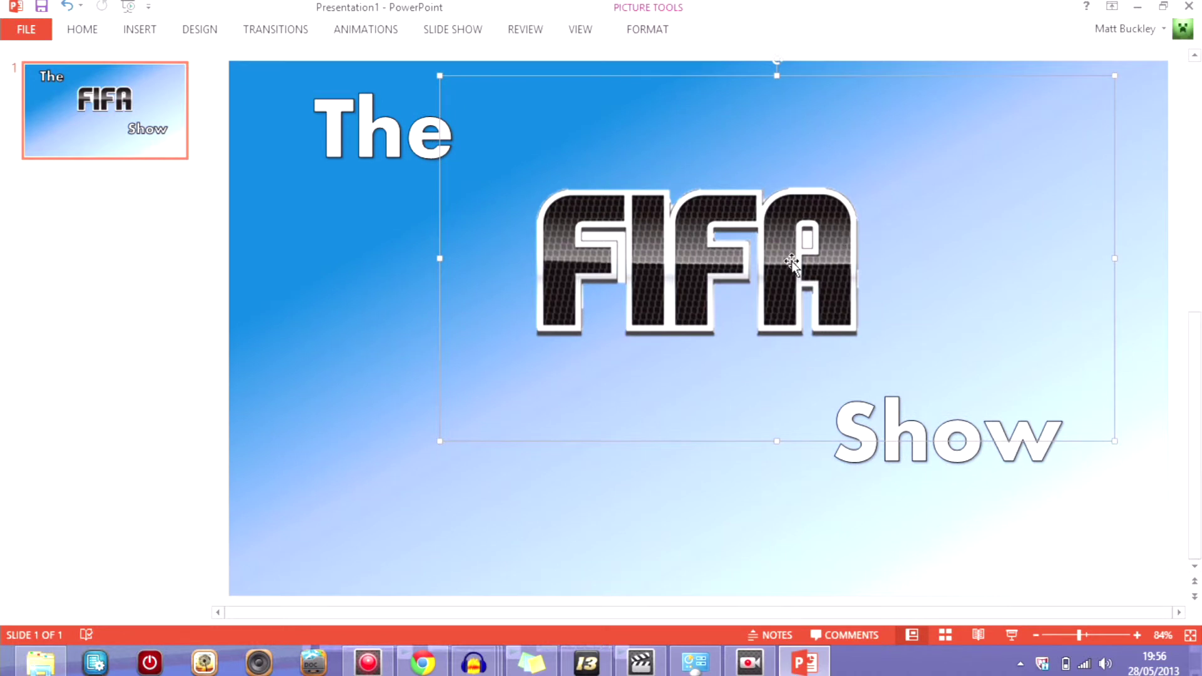
- Drag the FIFA logo back toward the slide centre and place 'Show' at the lower left
{"action": "mouse_move", "coordinate": [790, 260]}
{"action": "left_mouse_down"}
{"action": "mouse_move", "coordinate": [629, 316]}
{"action": "mouse_move", "coordinate": [645, 297]}
{"action": "mouse_move", "coordinate": [612, 266]}
{"action": "left_mouse_up"}
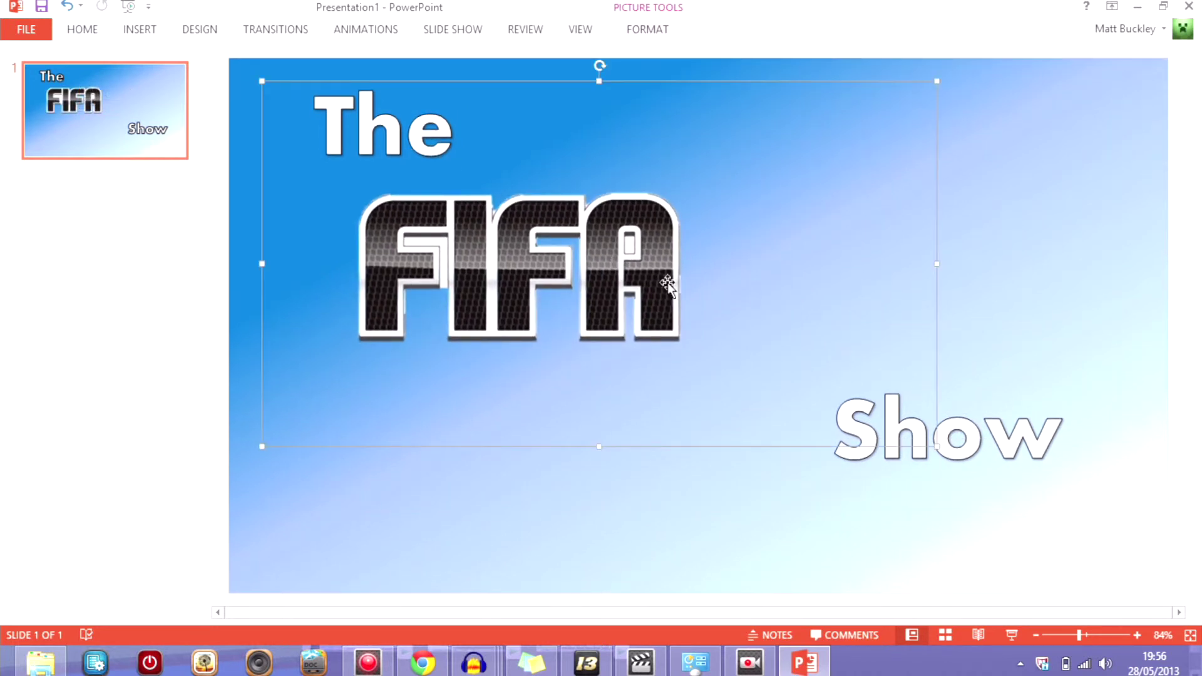
{"action": "left_click", "coordinate": [1000, 471]}
{"action": "left_click_drag", "start_coordinate": [1010, 495], "coordinate": [573, 483]}
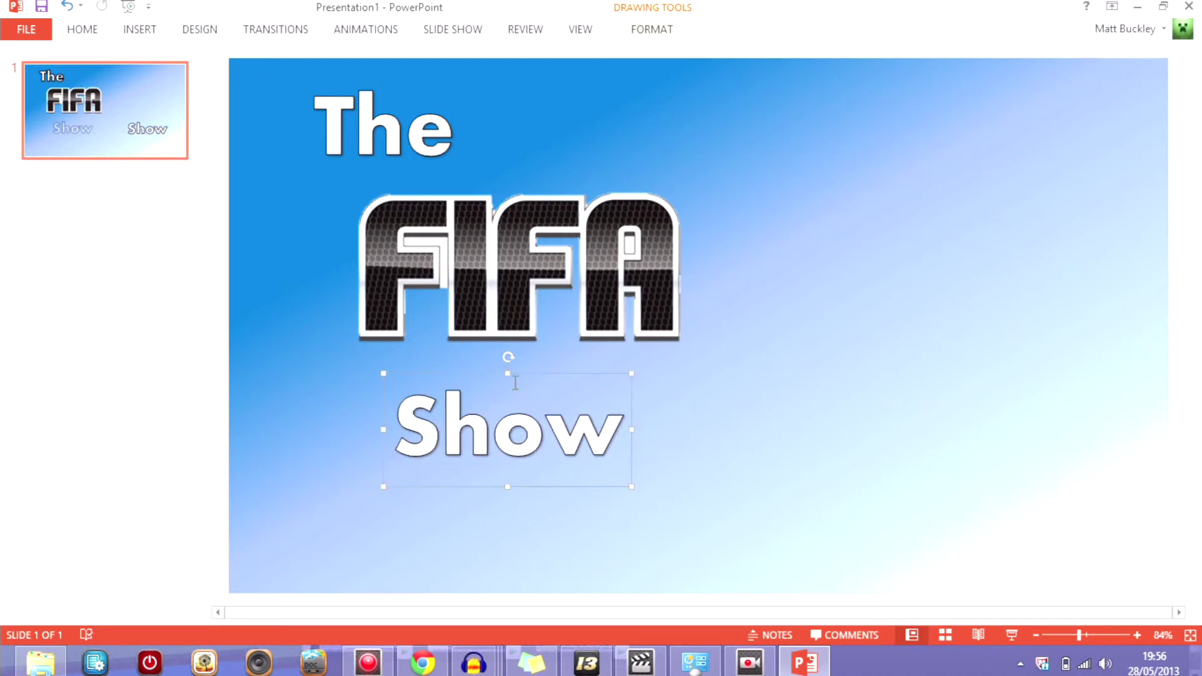
{"action": "left_click_drag", "start_coordinate": [456, 327], "coordinate": [367, 341]}
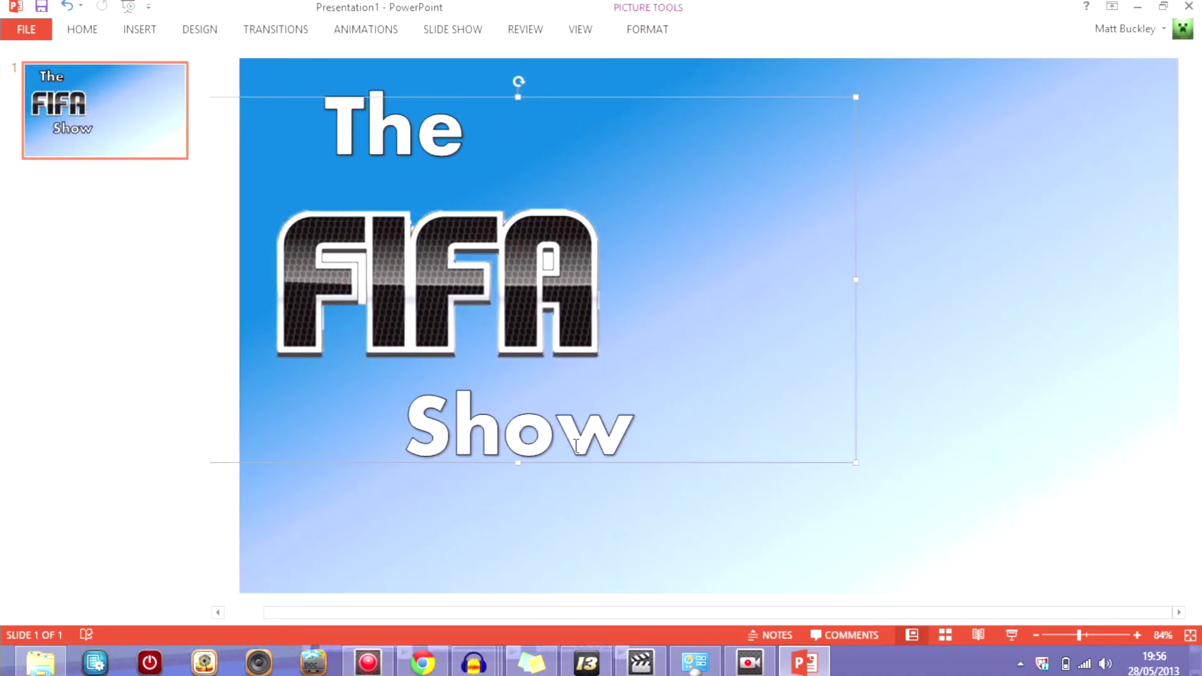
{"action": "left_click_drag", "start_coordinate": [576, 493], "coordinate": [516, 554]}
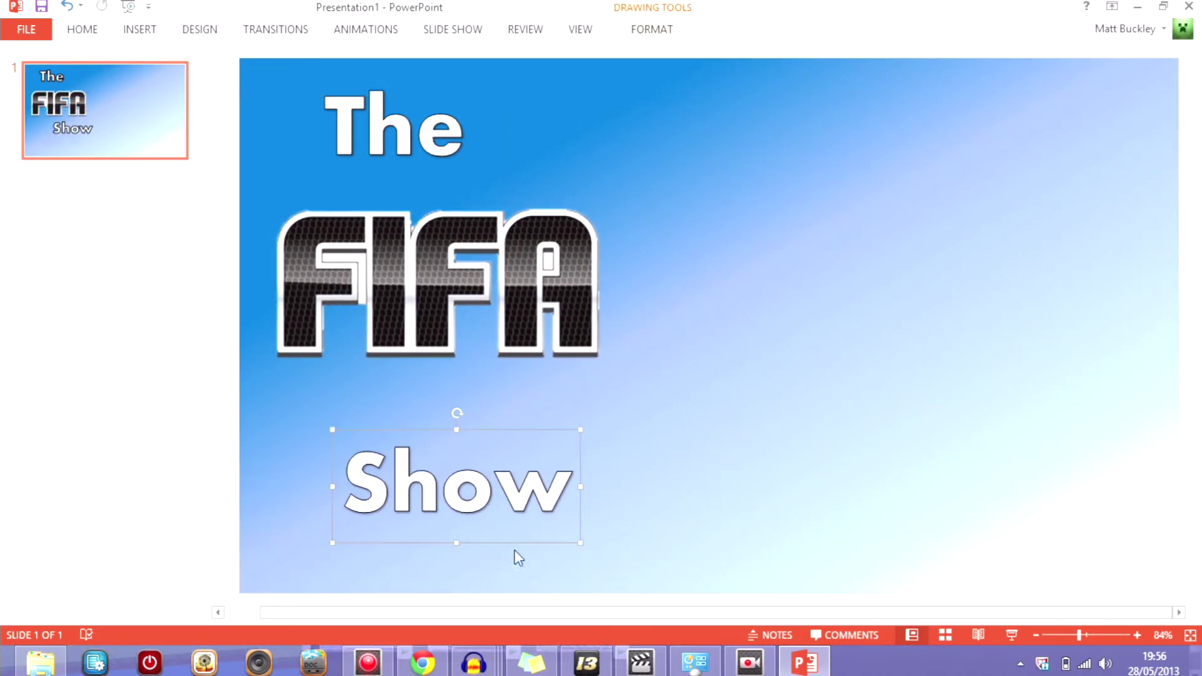
{"action": "left_click_drag", "start_coordinate": [646, 275], "coordinate": [866, 278]}
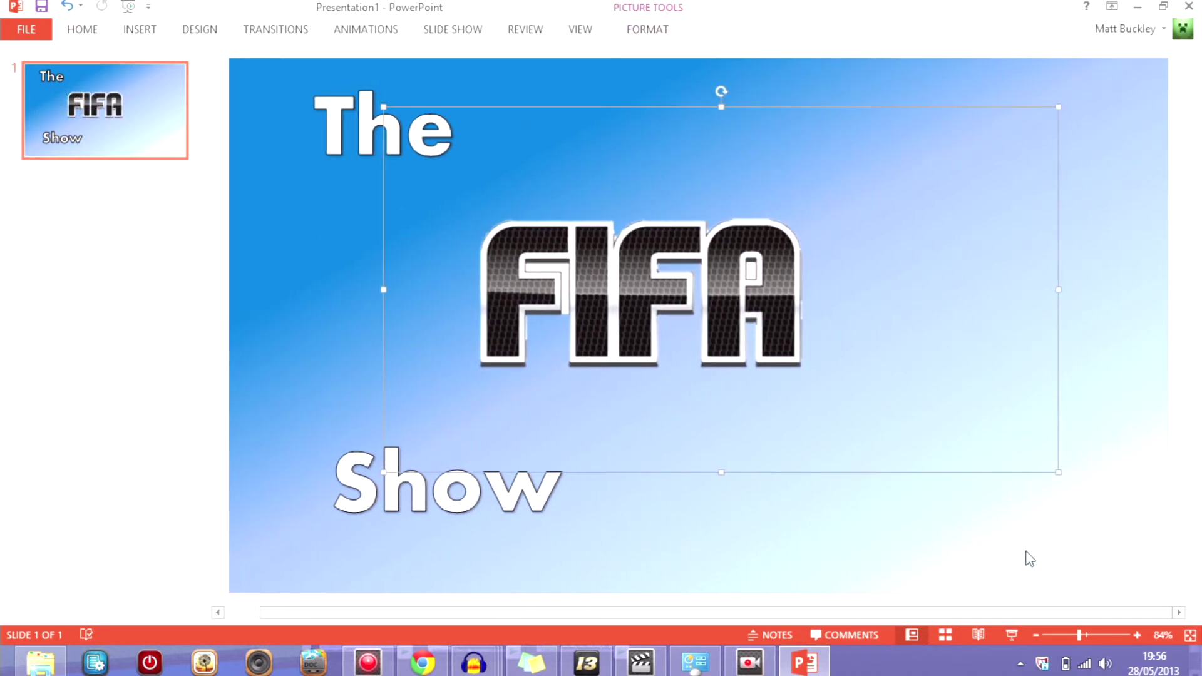
{"action": "left_click", "coordinate": [731, 506]}
{"action": "left_click", "coordinate": [373, 510]}
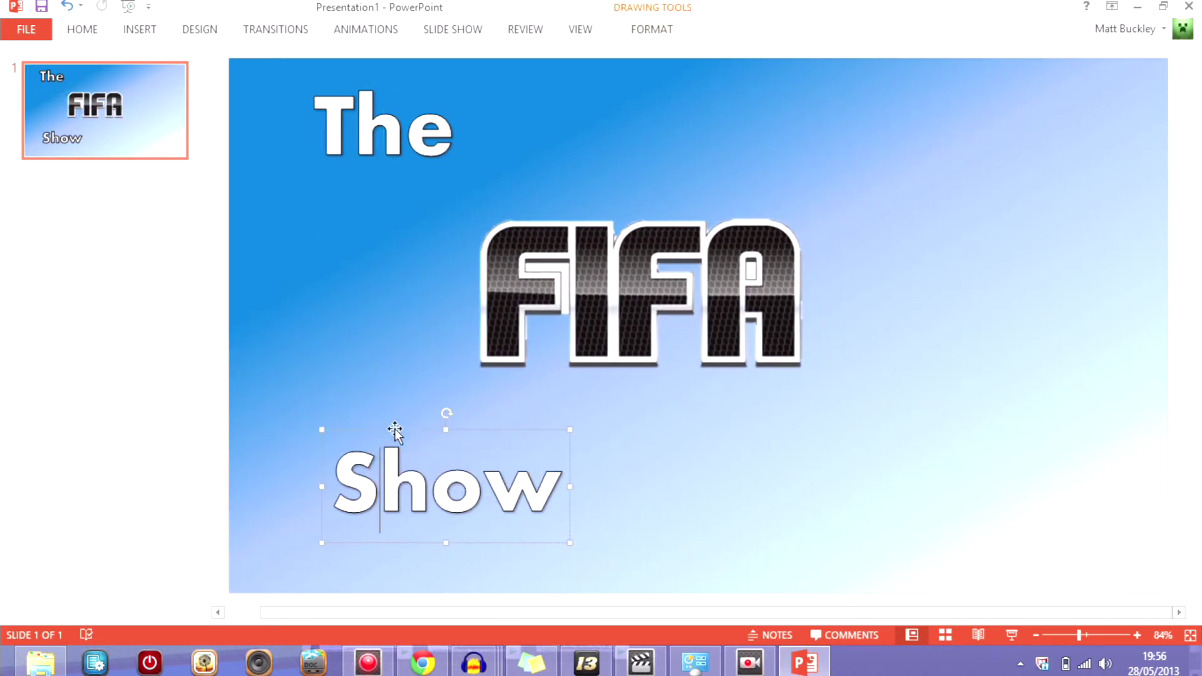
{"action": "mouse_move", "coordinate": [395, 429]}
{"action": "left_mouse_down"}
{"action": "mouse_move", "coordinate": [385, 442]}
{"action": "mouse_move", "coordinate": [407, 393]}
{"action": "mouse_move", "coordinate": [367, 410]}
{"action": "left_mouse_up"}
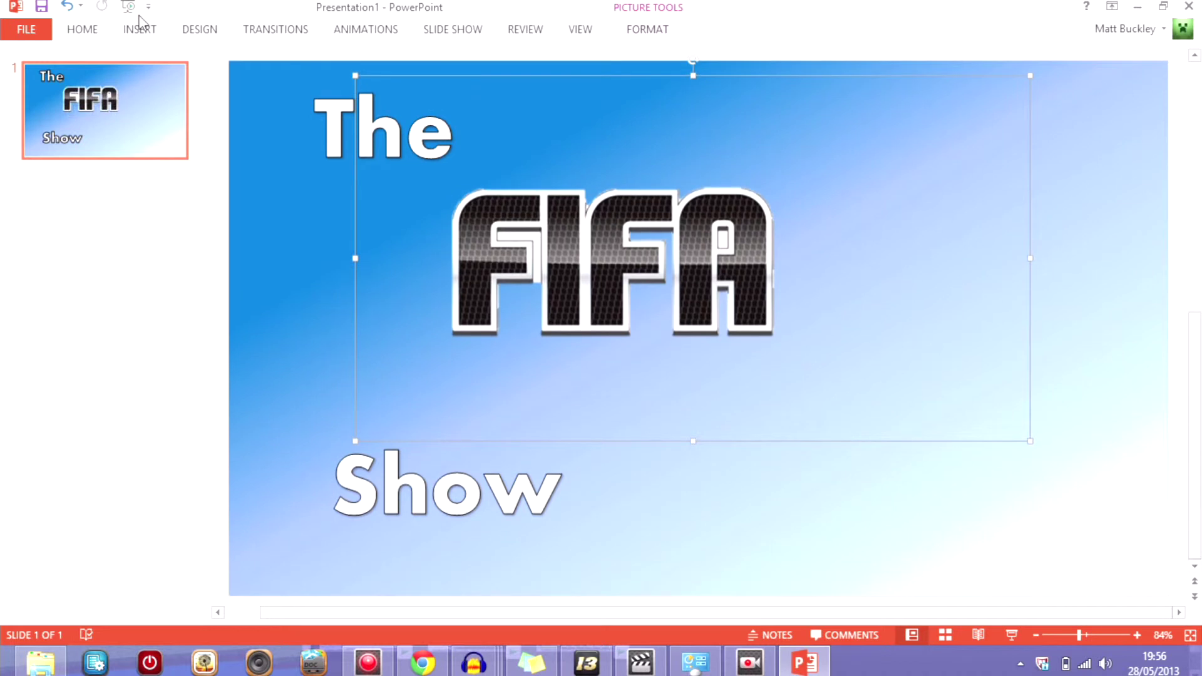
{"action": "left_click", "coordinate": [140, 29]}
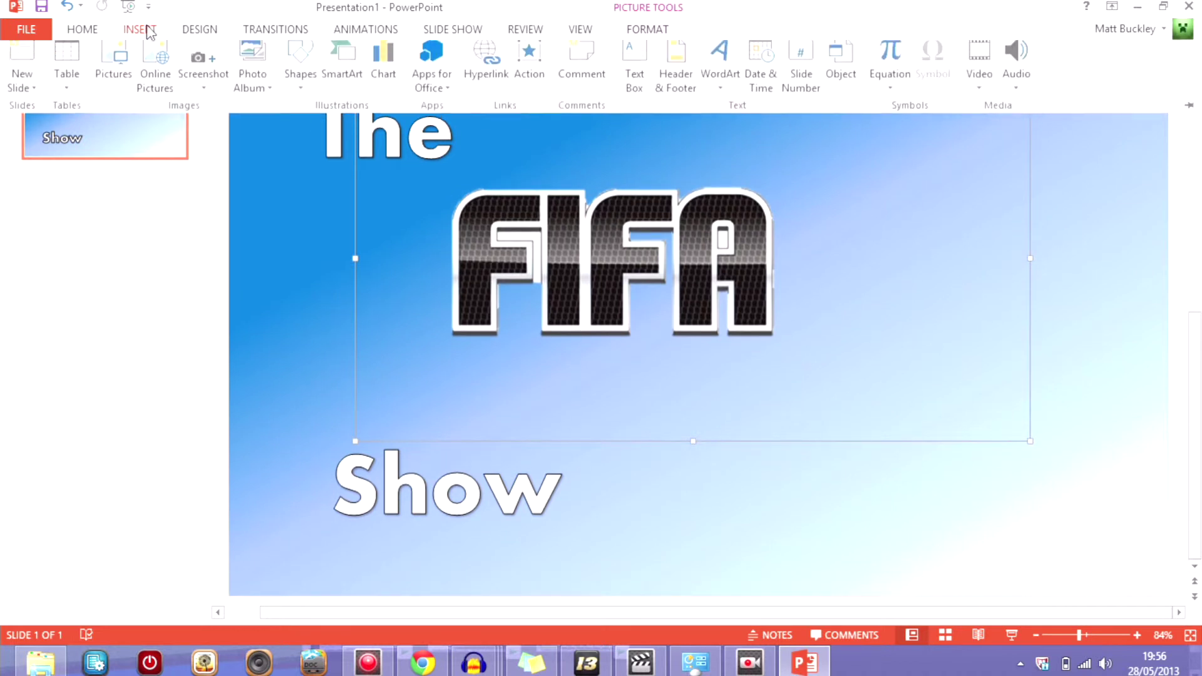
- Insert a first-style WordArt box at the bottom right reading 'With' plus the channel name
{"action": "left_click", "coordinate": [719, 75]}
{"action": "left_click", "coordinate": [724, 133]}
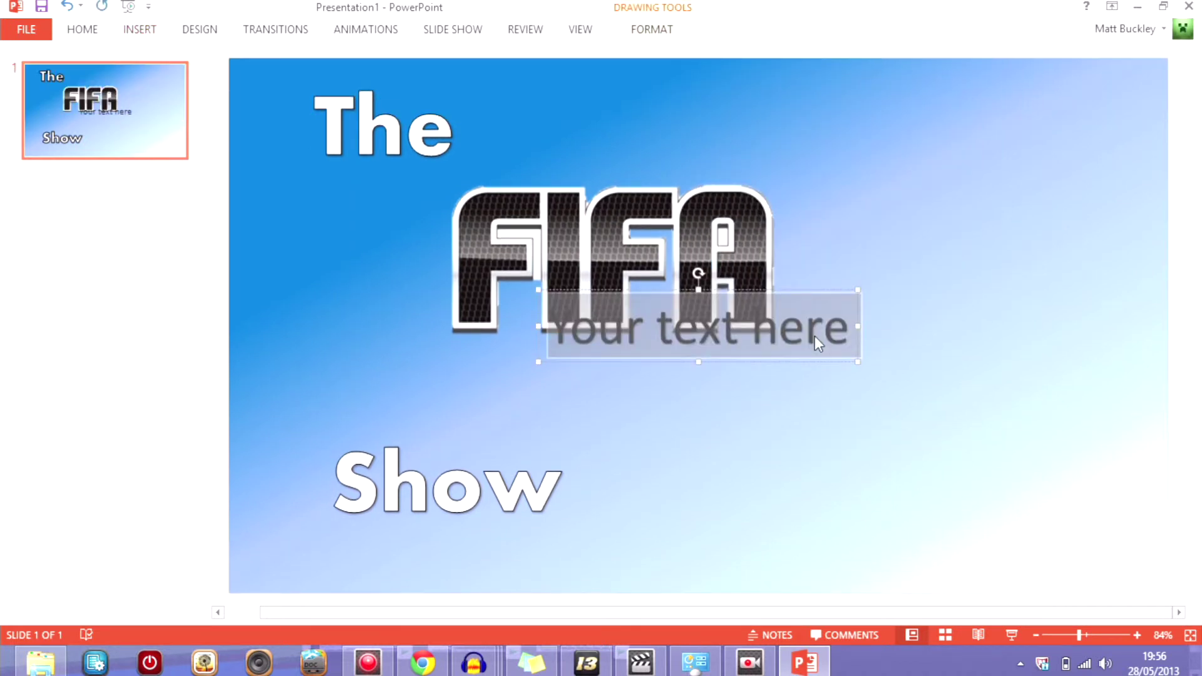
{"action": "left_click_drag", "start_coordinate": [746, 292], "coordinate": [1036, 507]}
{"action": "triple_click", "coordinate": [1127, 527]}
{"action": "key", "text": "BackSpace"}
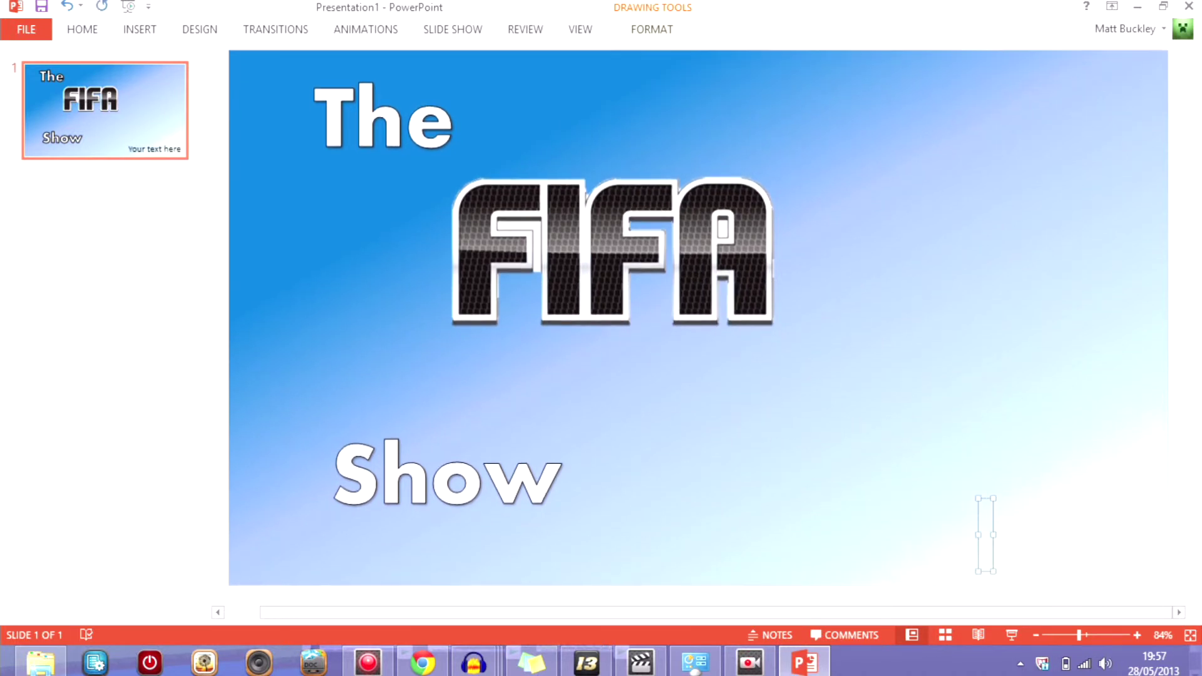
{"action": "type", "text": "With"}
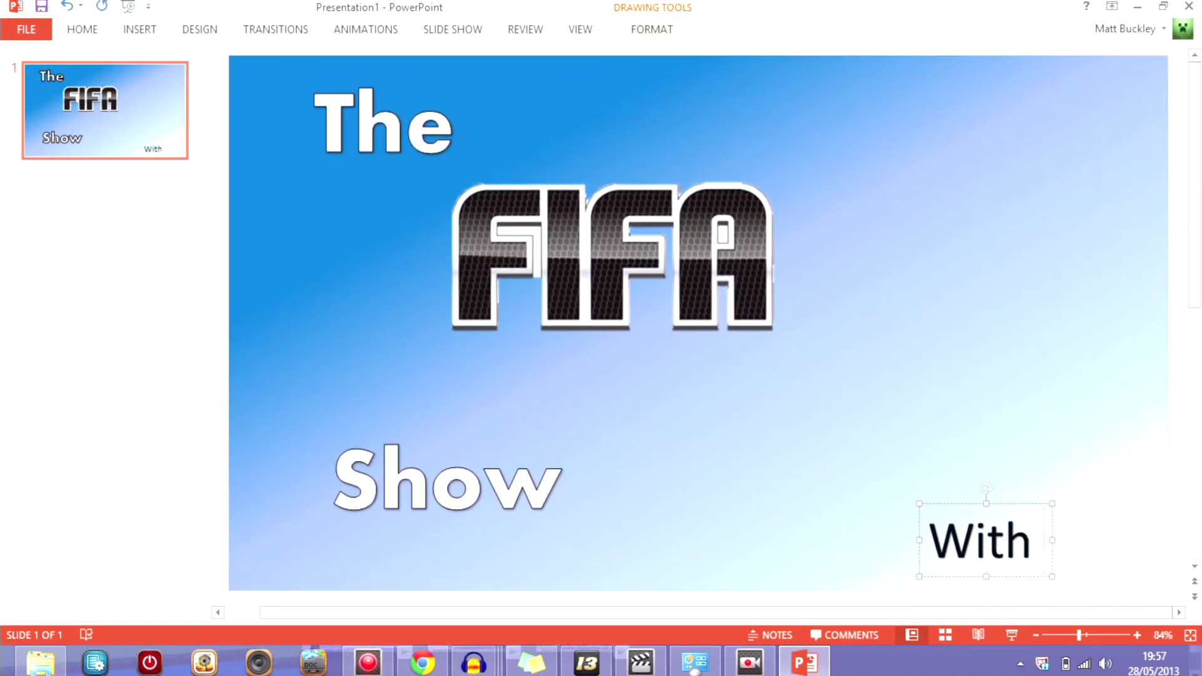
{"action": "type", "text": " IFearBu"}
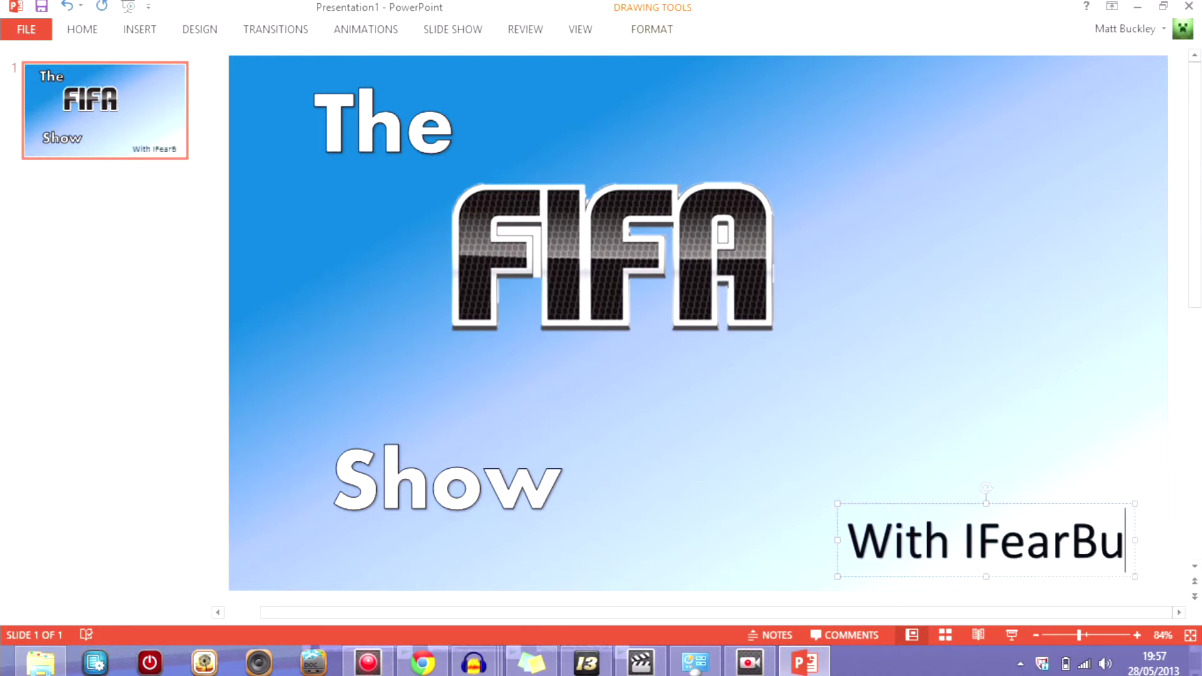
{"action": "type", "text": "cjle"}
{"action": "key", "text": "BackSpace"}
{"action": "key", "text": "BackSpace"}
{"action": "key", "text": "BackSpace"}
{"action": "type", "text": "kle"}
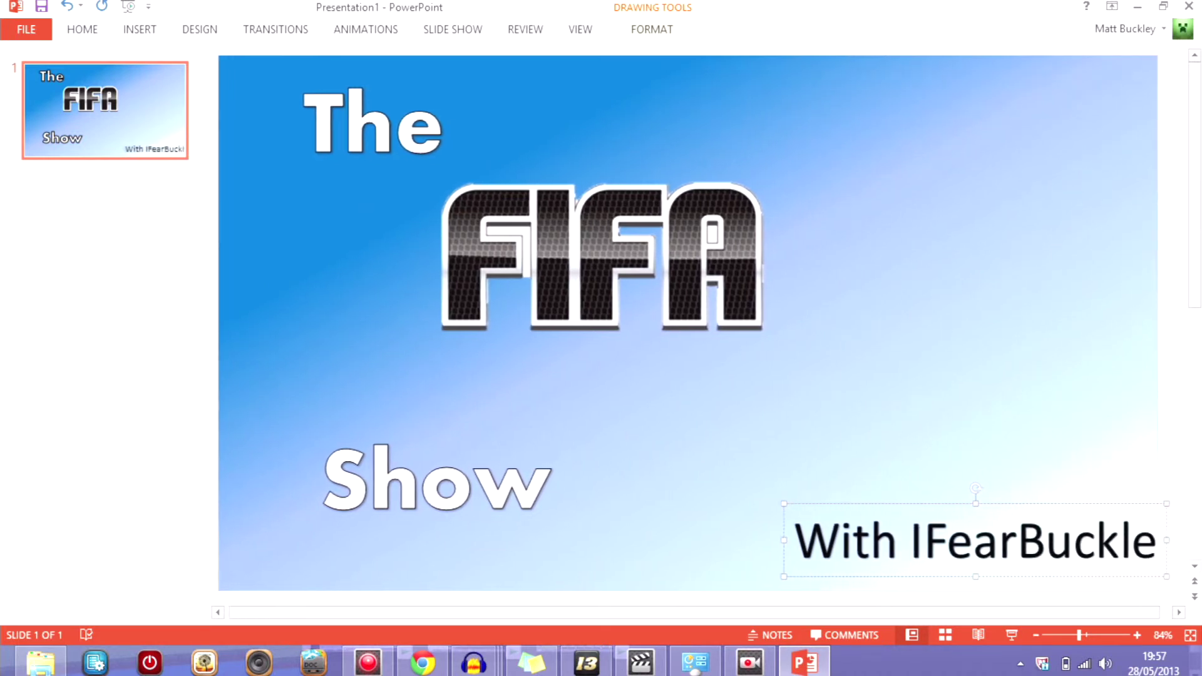
{"action": "type", "text": "yl"}
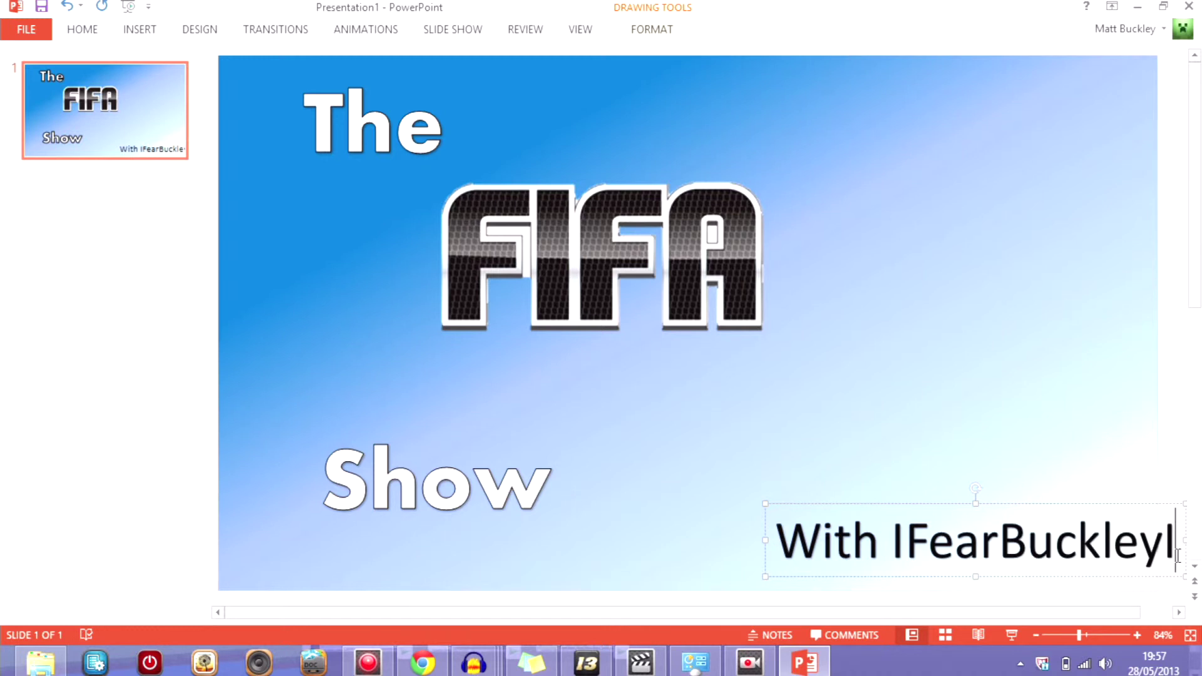
- Apply a text outline to the whole caption
{"action": "key", "text": "ctrl+a"}
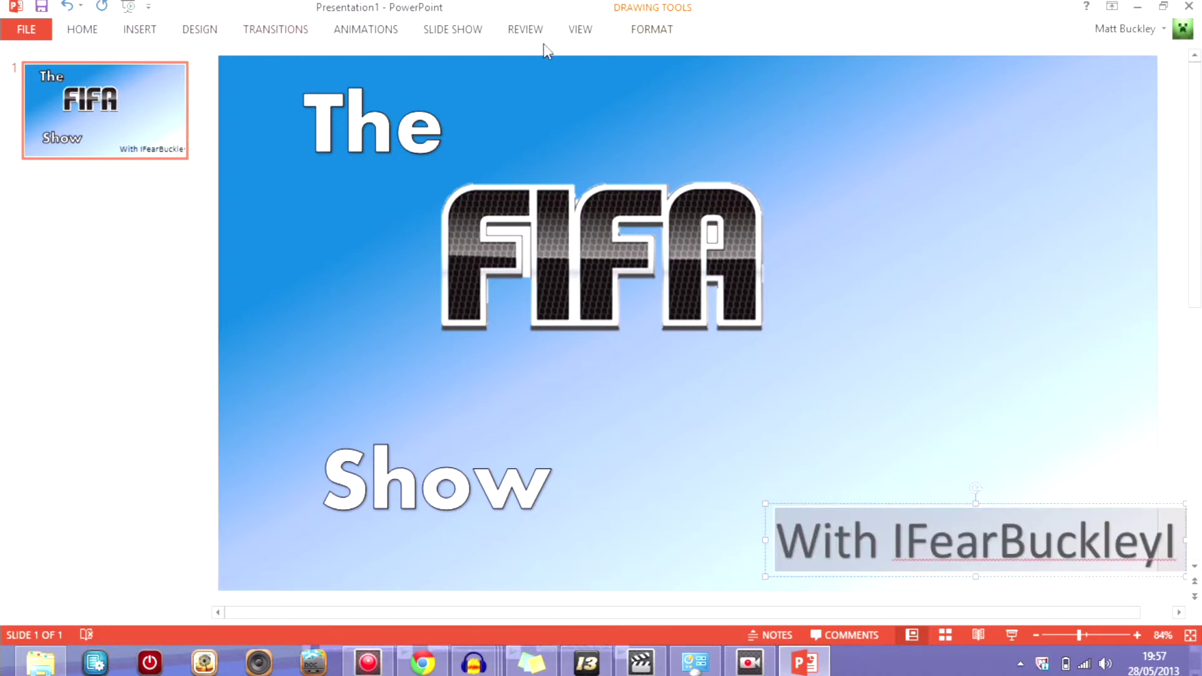
{"action": "left_click", "coordinate": [669, 34]}
{"action": "left_click", "coordinate": [681, 74]}
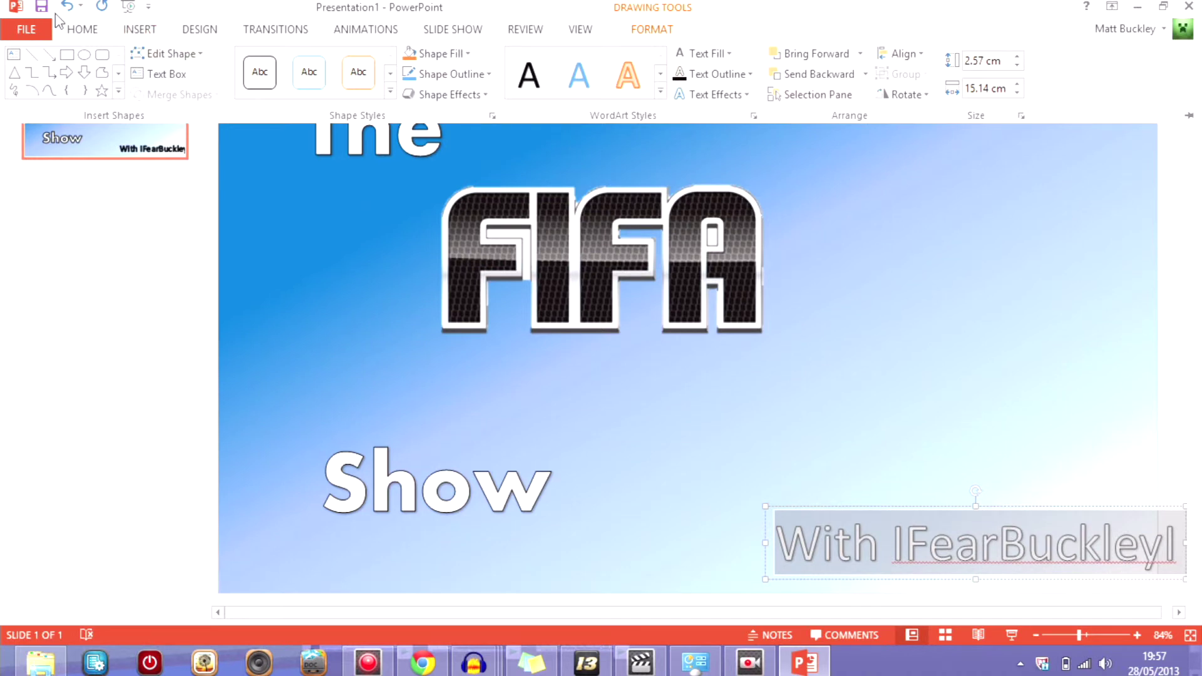
- Set the caption to Aharoni at size 66 and shift it left along the slide bottom
{"action": "left_click", "coordinate": [83, 30]}
{"action": "left_click", "coordinate": [339, 61]}
{"action": "left_click", "coordinate": [354, 165]}
{"action": "left_click", "coordinate": [392, 61]}
{"action": "left_click", "coordinate": [392, 60]}
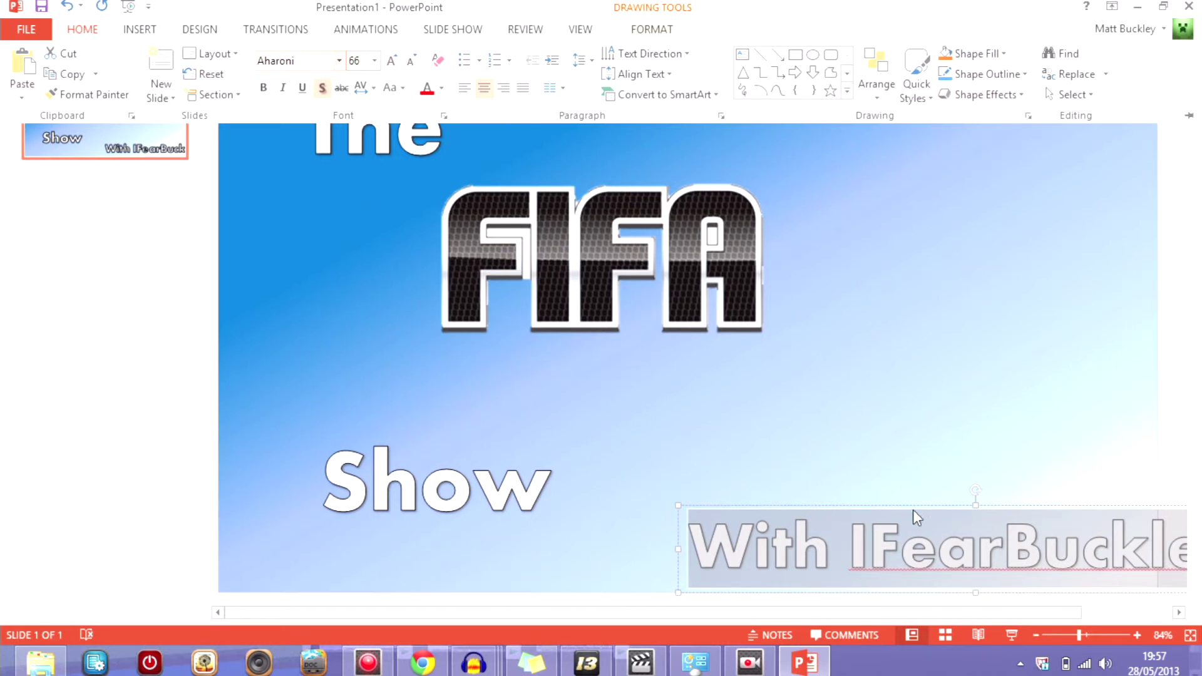
{"action": "key", "text": "ctrl+F1"}
{"action": "left_click_drag", "start_coordinate": [878, 507], "coordinate": [1156, 556]}
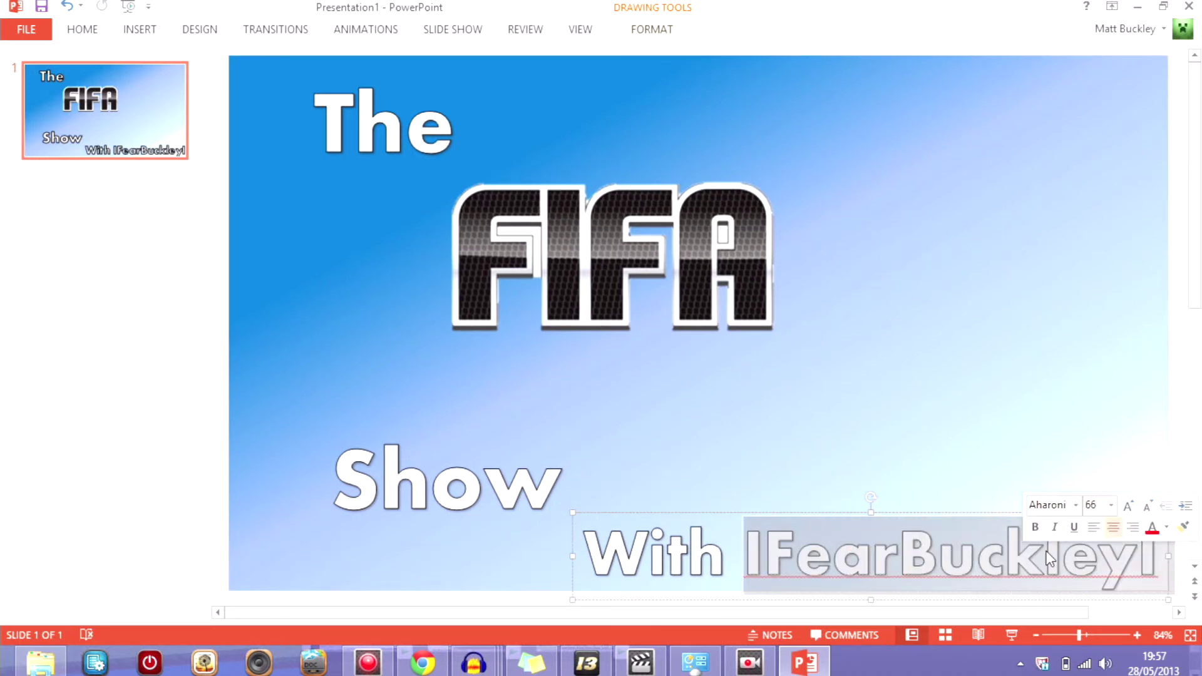
- Dismiss the spelling suggestions, move the FIFA logo right and nudge 'The' slightly left
{"action": "right_click", "coordinate": [908, 557]}
{"action": "left_click", "coordinate": [966, 395]}
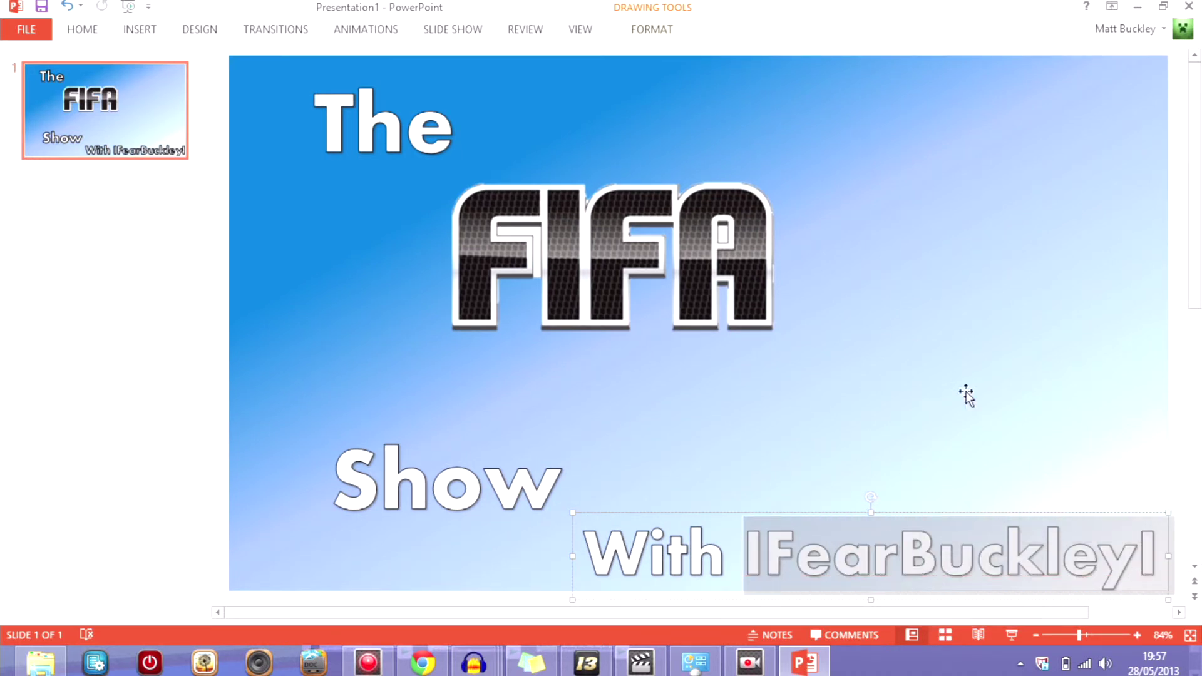
{"action": "left_click", "coordinate": [966, 395]}
{"action": "left_click", "coordinate": [1120, 437]}
{"action": "left_click", "coordinate": [783, 161]}
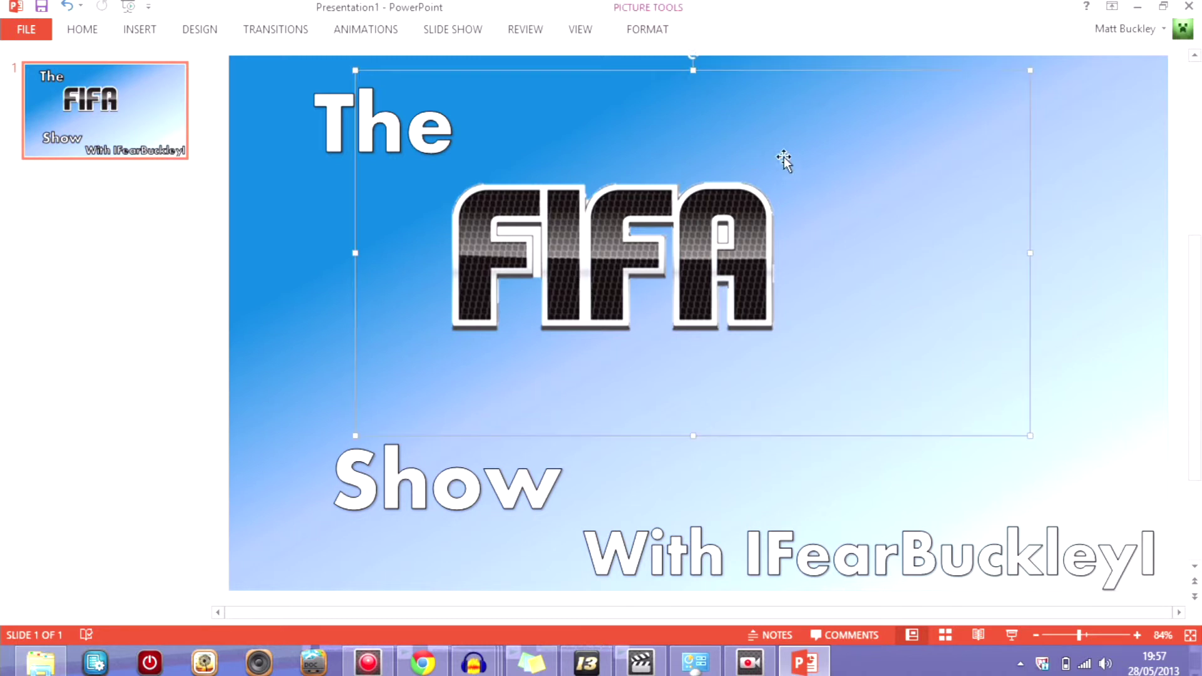
{"action": "mouse_move", "coordinate": [740, 86]}
{"action": "left_mouse_down"}
{"action": "mouse_move", "coordinate": [815, 95]}
{"action": "mouse_move", "coordinate": [907, 78]}
{"action": "left_mouse_up"}
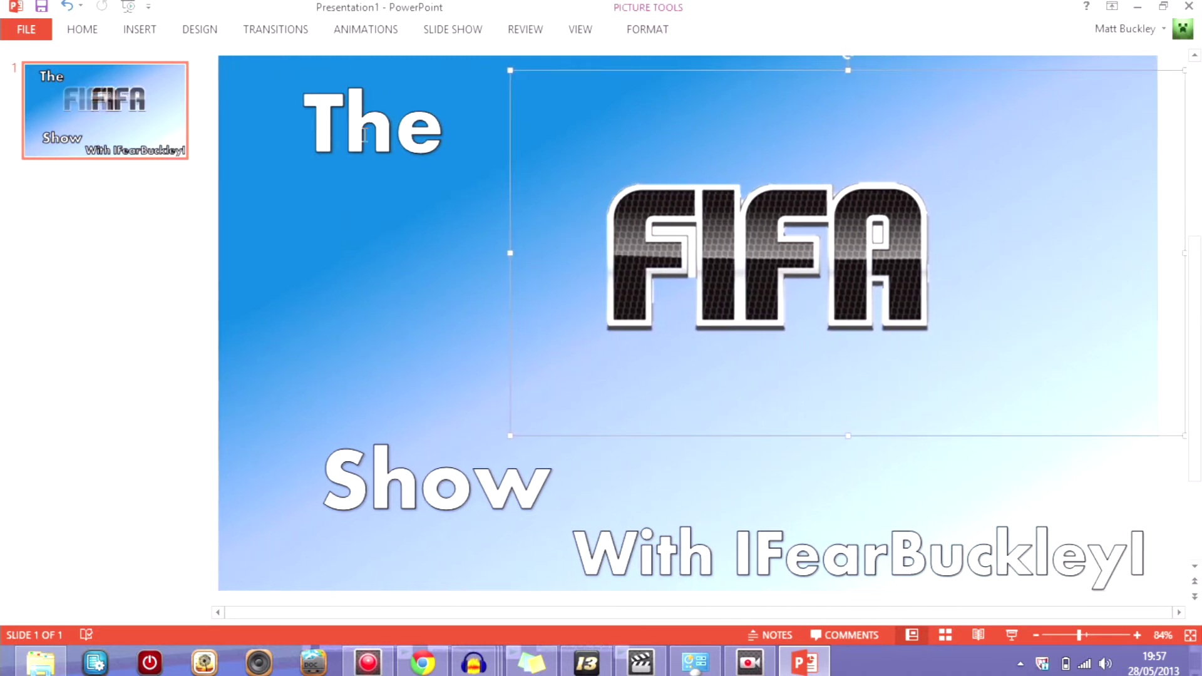
{"action": "left_click", "coordinate": [394, 125]}
{"action": "left_click_drag", "start_coordinate": [449, 66], "coordinate": [402, 67]}
- Adjust the FIFA logo until it sits centred between 'The' and 'Show'
{"action": "left_click", "coordinate": [772, 280]}
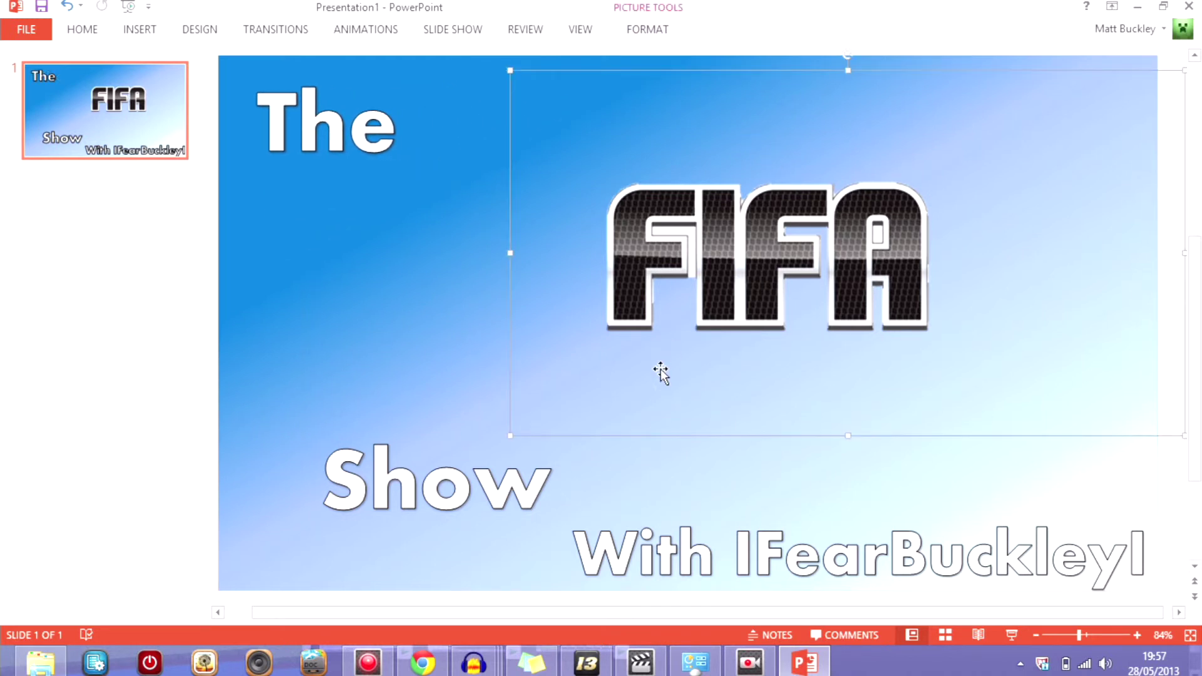
{"action": "mouse_move", "coordinate": [678, 435]}
{"action": "left_mouse_down"}
{"action": "mouse_move", "coordinate": [431, 468]}
{"action": "mouse_move", "coordinate": [493, 417]}
{"action": "mouse_move", "coordinate": [443, 528]}
{"action": "left_mouse_up"}
{"action": "left_click", "coordinate": [413, 496]}
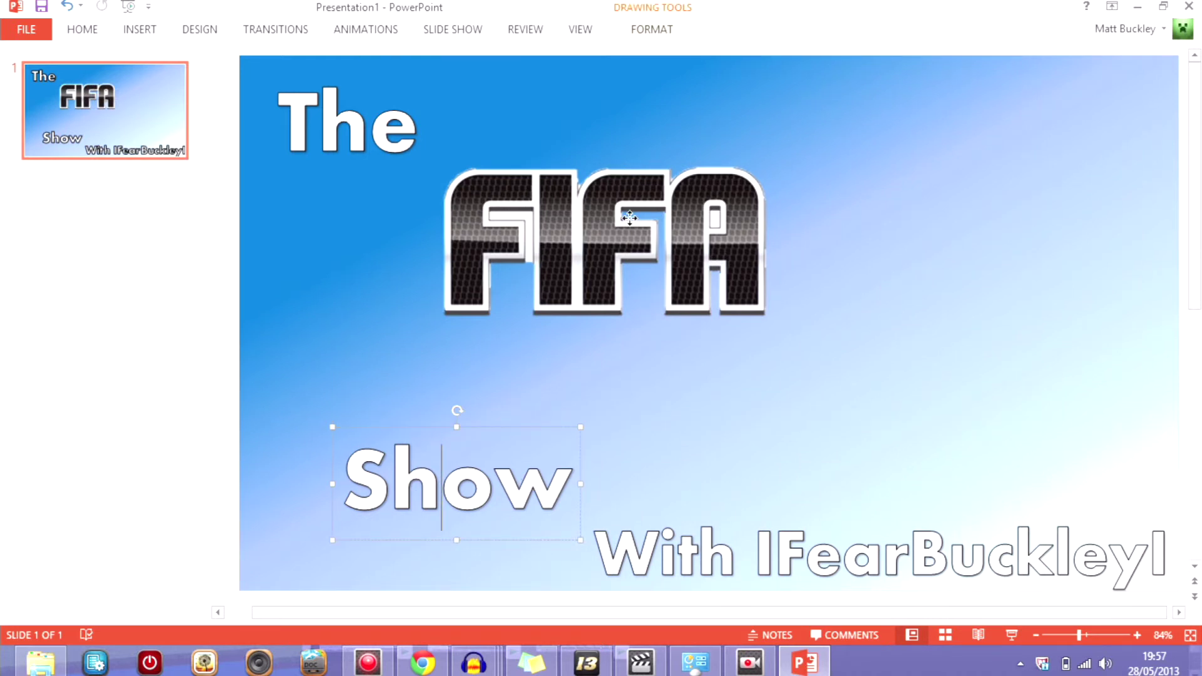
{"action": "left_click_drag", "start_coordinate": [684, 255], "coordinate": [605, 299]}
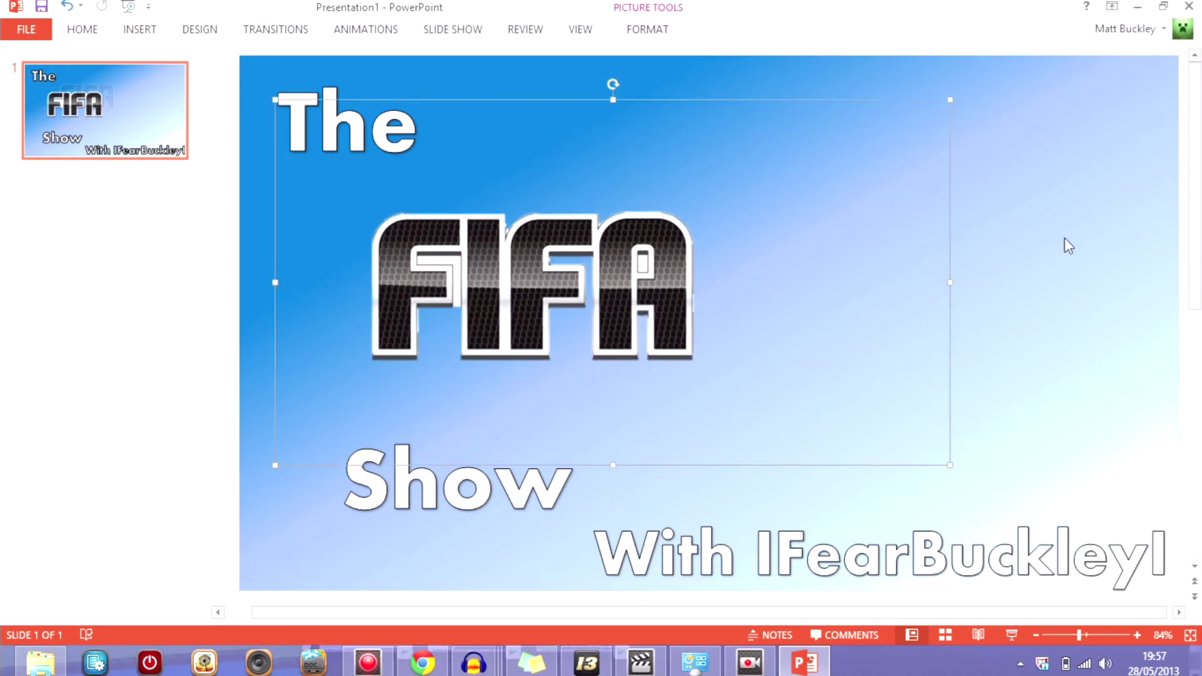
{"action": "left_click", "coordinate": [1023, 167]}
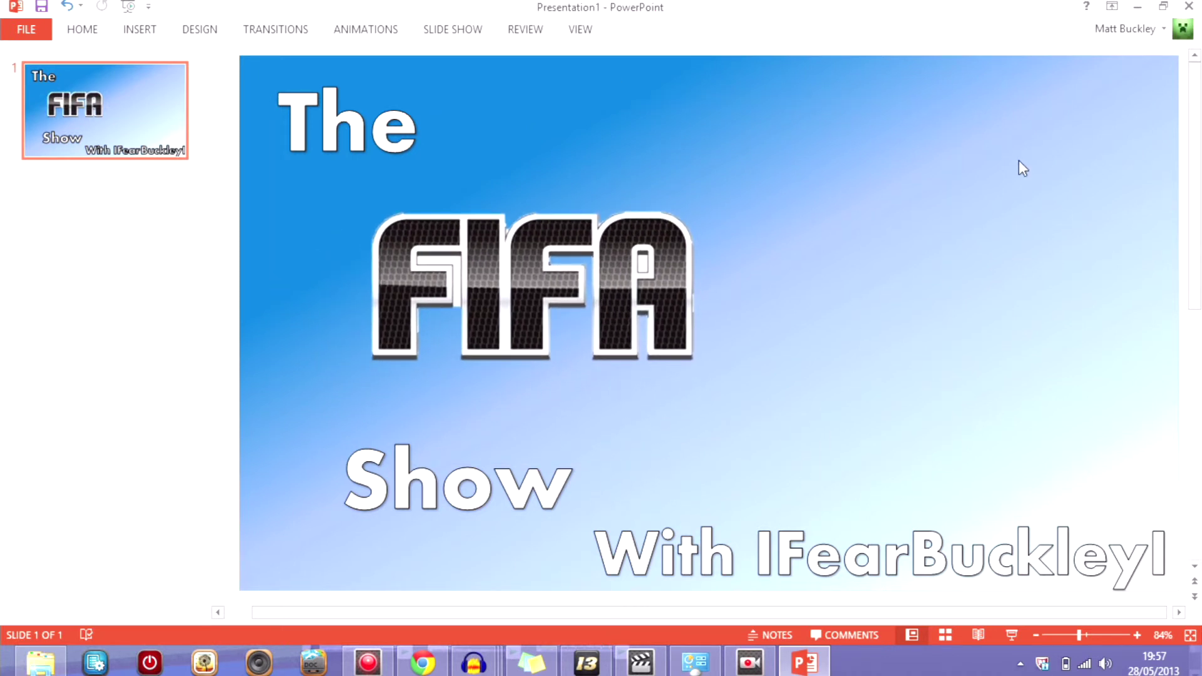
{"action": "left_click_drag", "start_coordinate": [497, 355], "coordinate": [818, 295]}
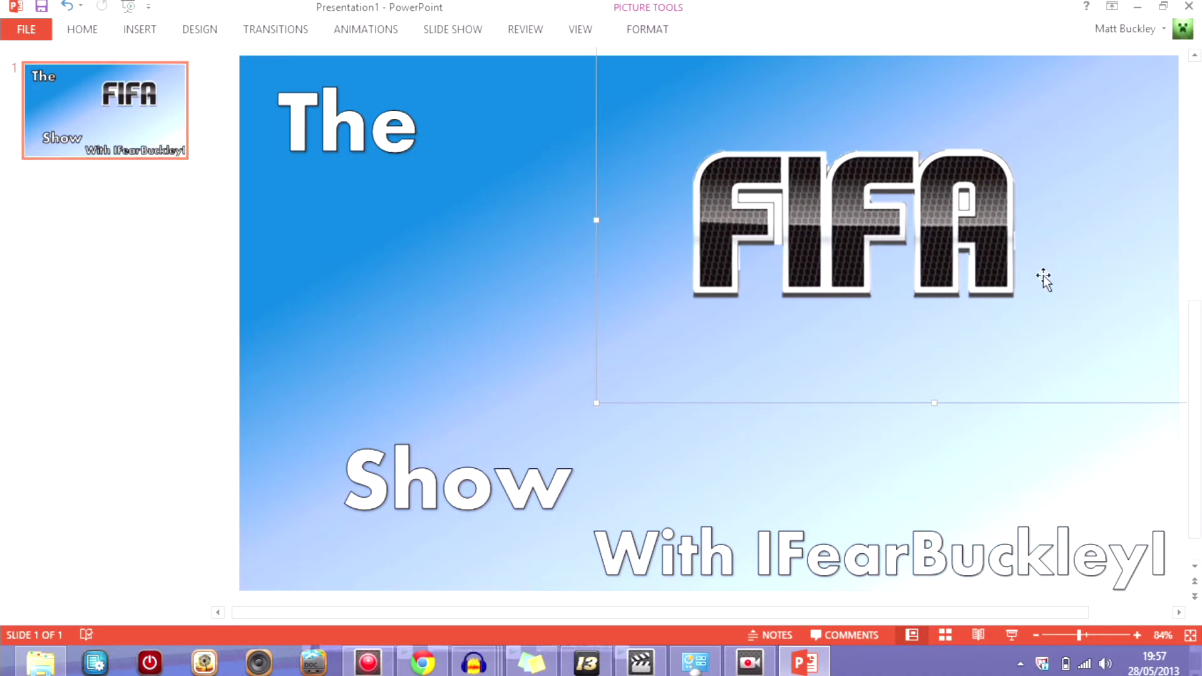
{"action": "left_click_drag", "start_coordinate": [914, 245], "coordinate": [761, 277]}
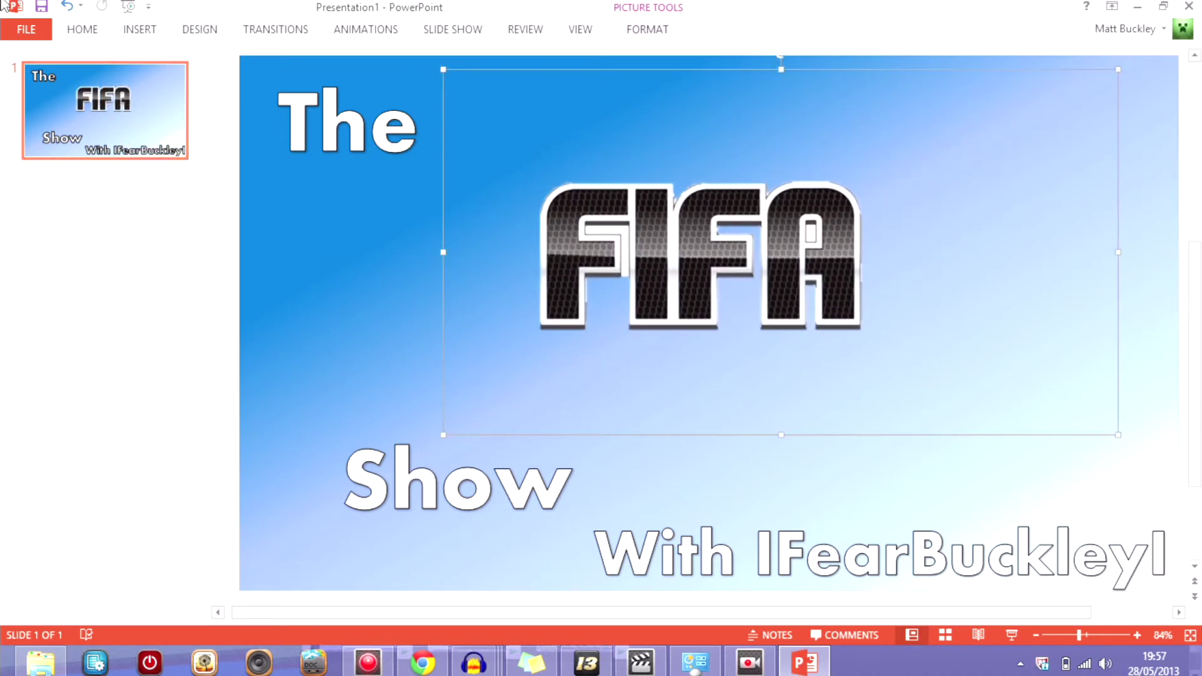
{"action": "left_click", "coordinate": [25, 32]}
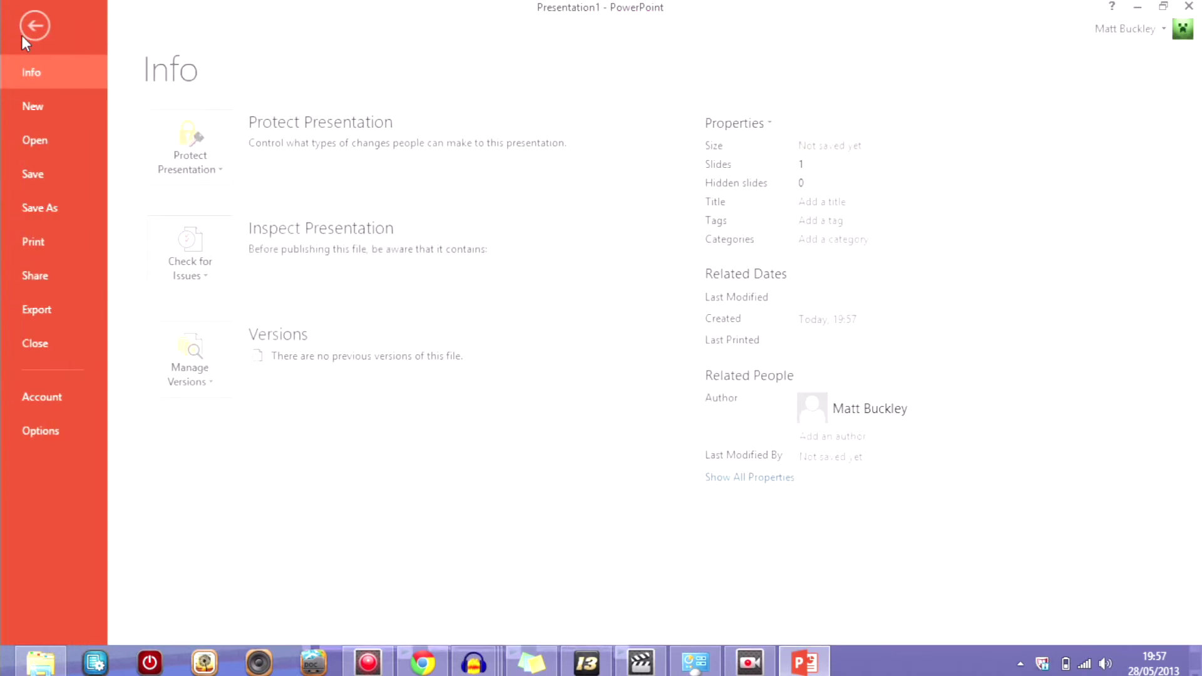
- Start Save As on this computer and browse into the Desktop's Thumbnails folder
{"action": "left_click", "coordinate": [59, 208]}
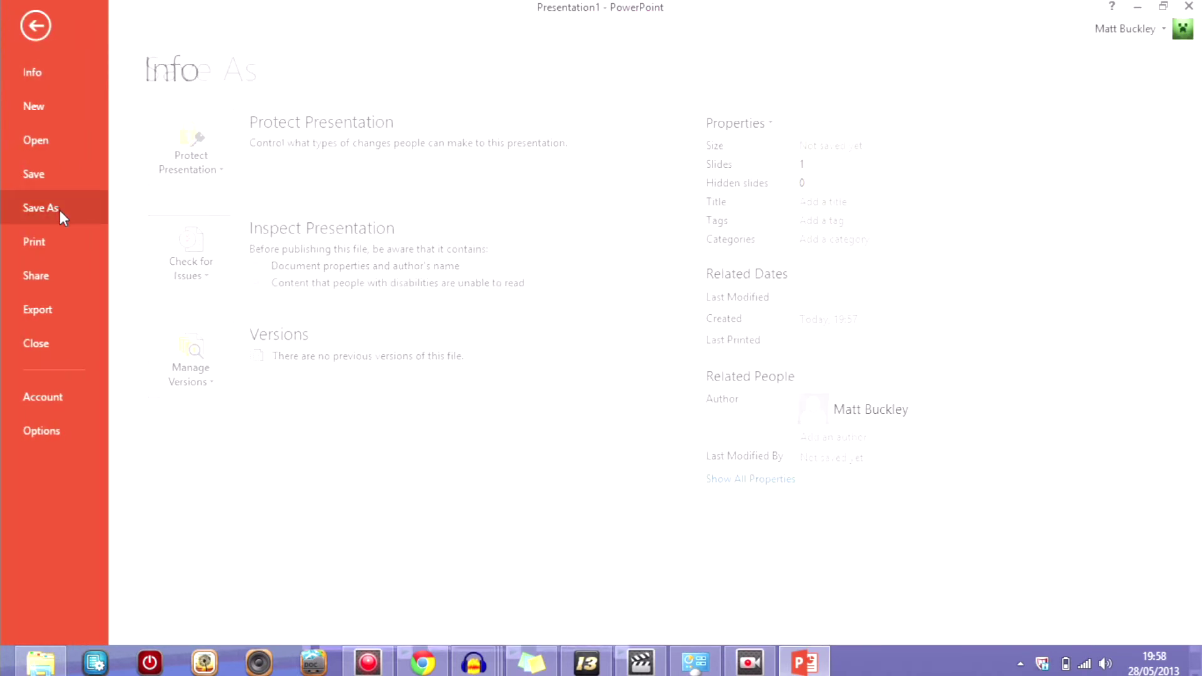
{"action": "left_click", "coordinate": [308, 200]}
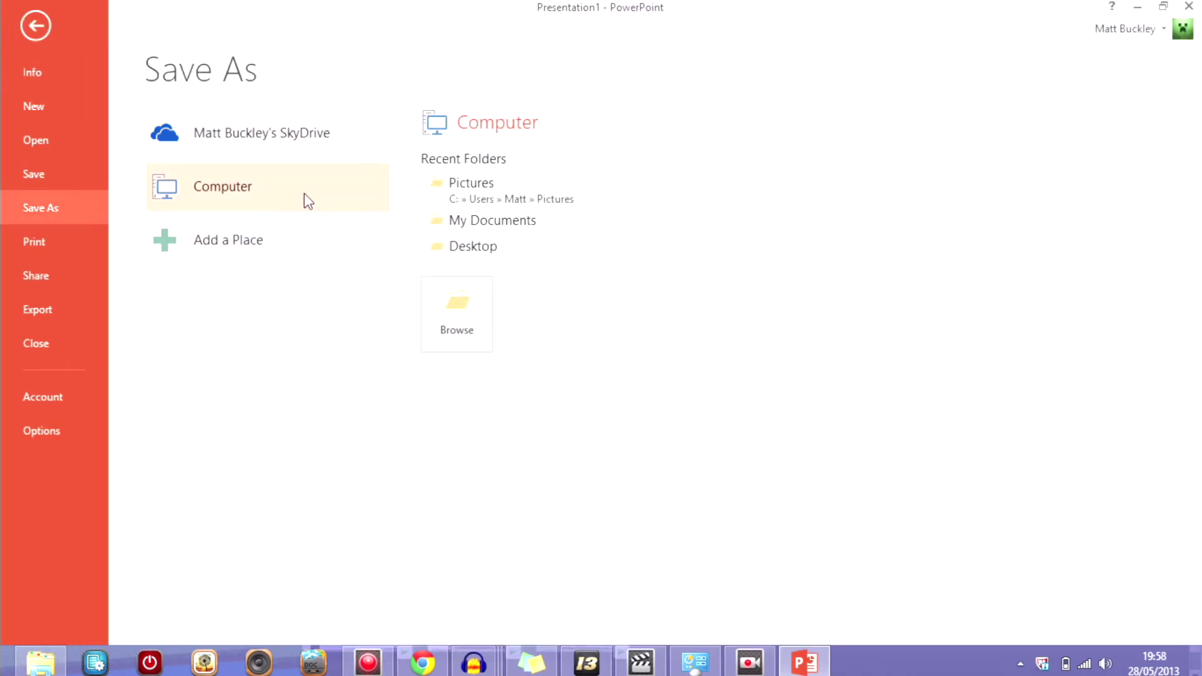
{"action": "left_click", "coordinate": [501, 249]}
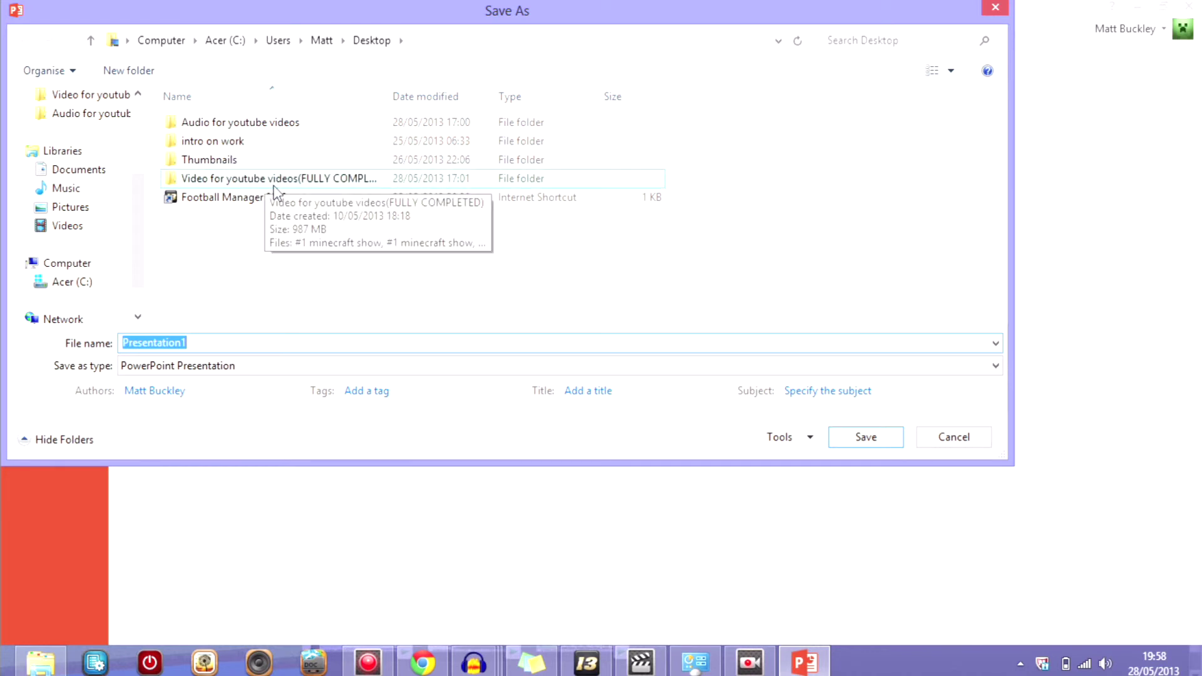
{"action": "double_click", "coordinate": [216, 161]}
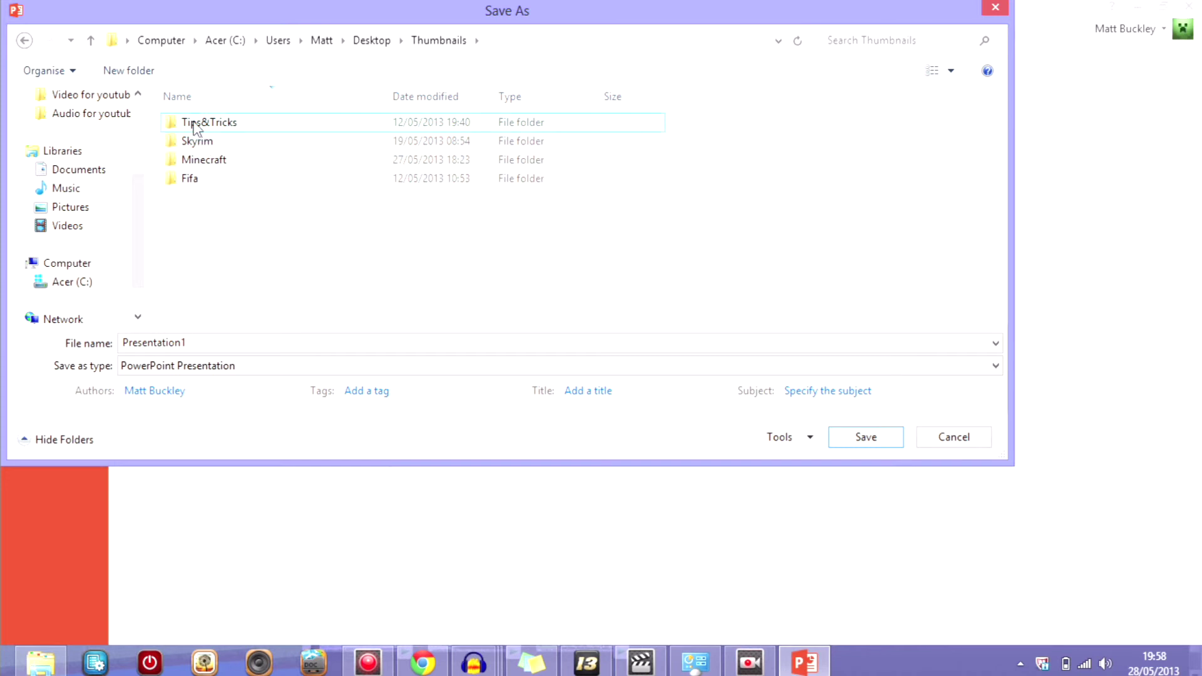
- Save the slide into the Fifa folder as a JPEG named 'The Fifa Show!'
{"action": "double_click", "coordinate": [211, 178]}
{"action": "left_click_drag", "start_coordinate": [204, 346], "coordinate": [73, 344]}
{"action": "key", "text": "BackSpace"}
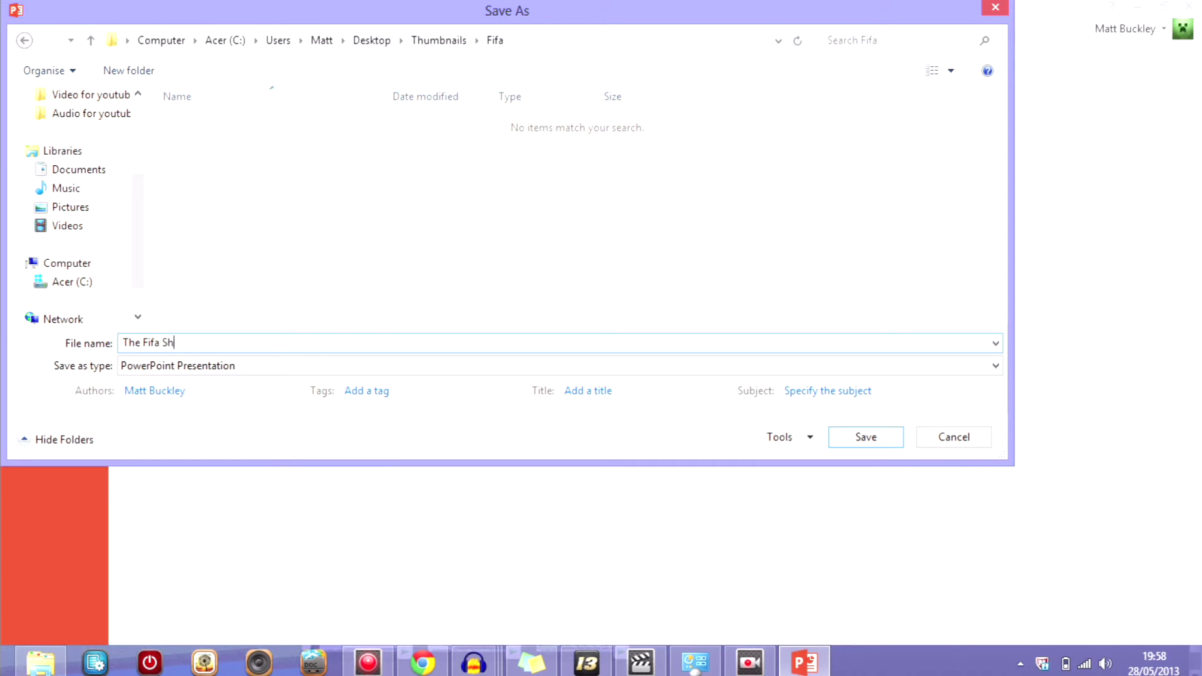
{"action": "left_click", "coordinate": [167, 370]}
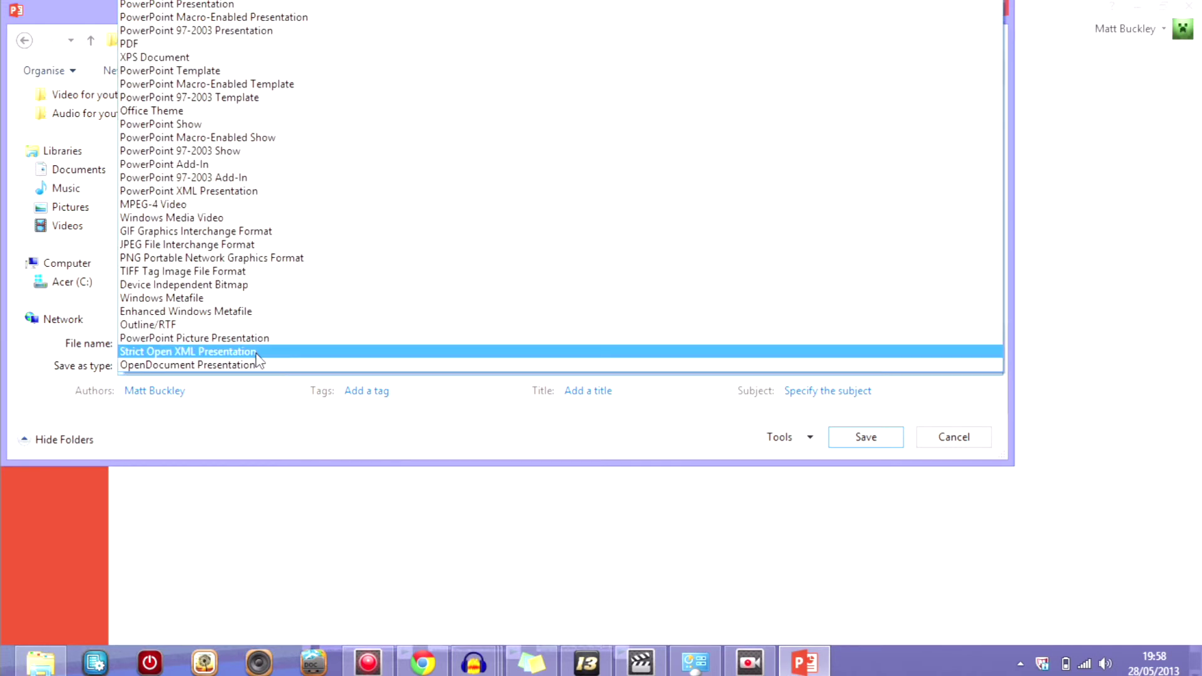
{"action": "left_click", "coordinate": [217, 384]}
{"action": "left_click", "coordinate": [211, 368]}
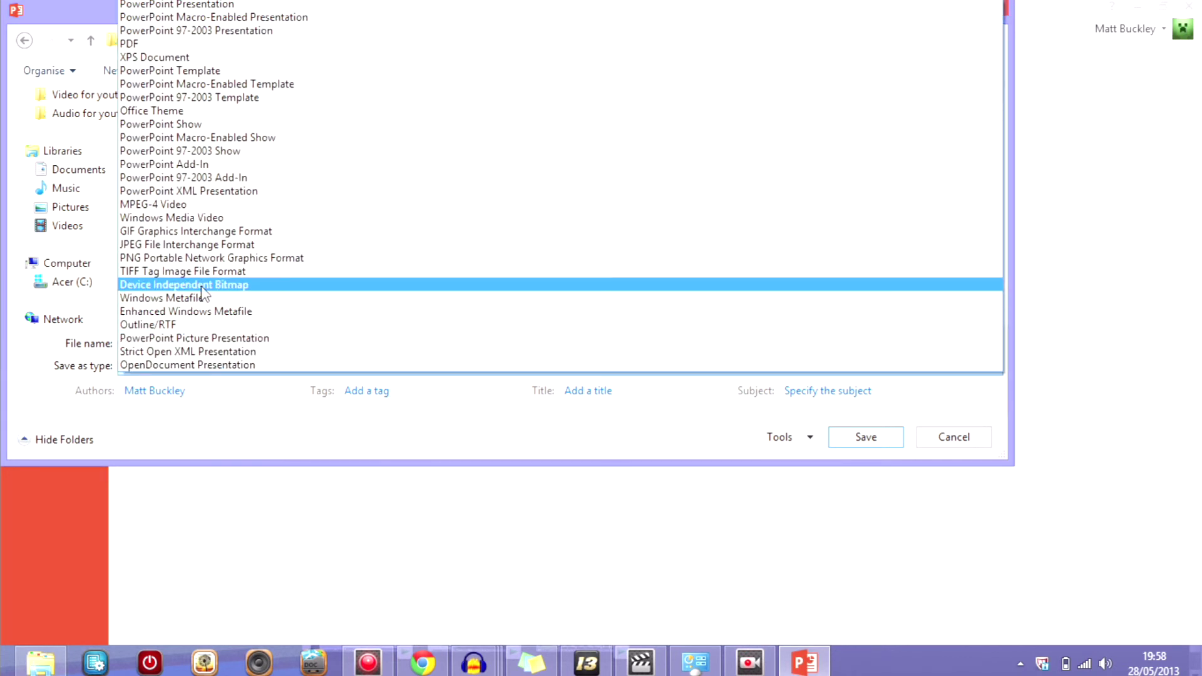
{"action": "left_click", "coordinate": [188, 241]}
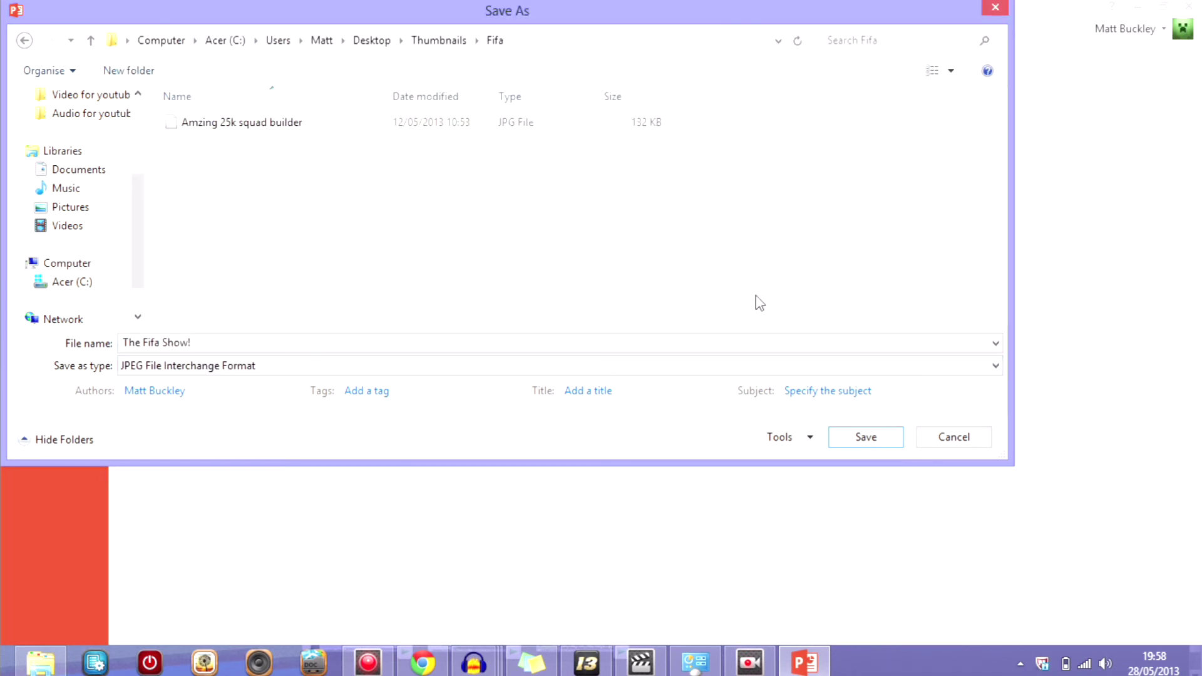
{"action": "left_click", "coordinate": [864, 437]}
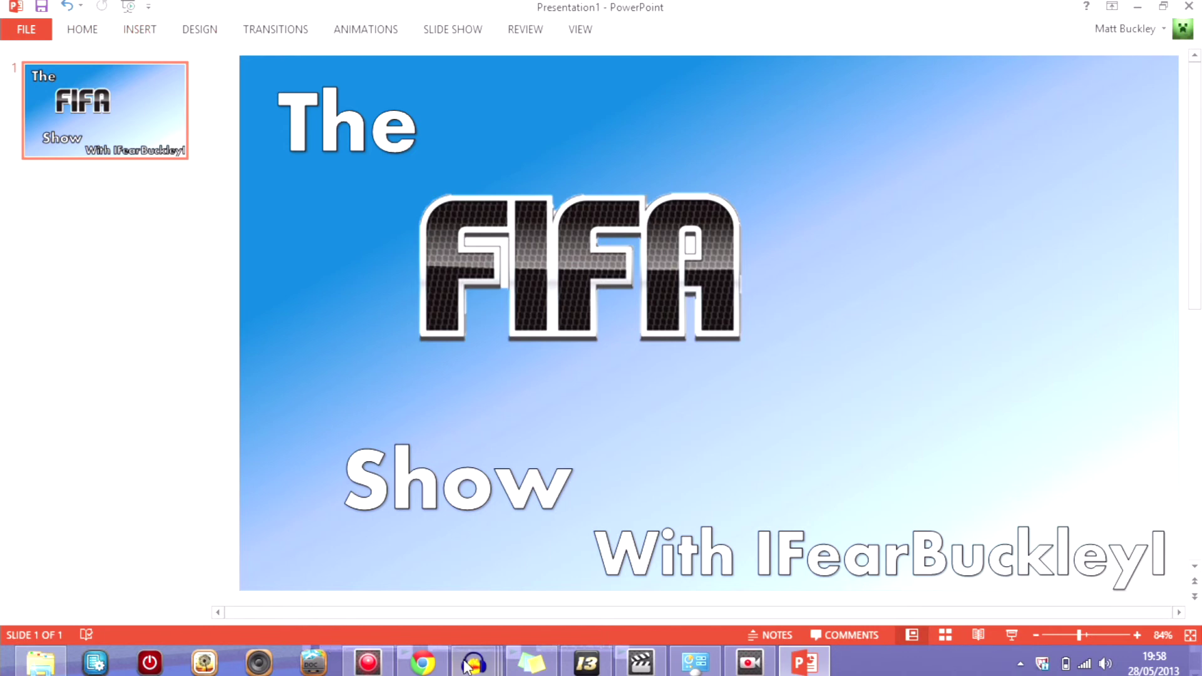
- In Chrome, go from the channel's Survival Island #3 video through Video Manager to its edit page
{"action": "left_click", "coordinate": [422, 663]}
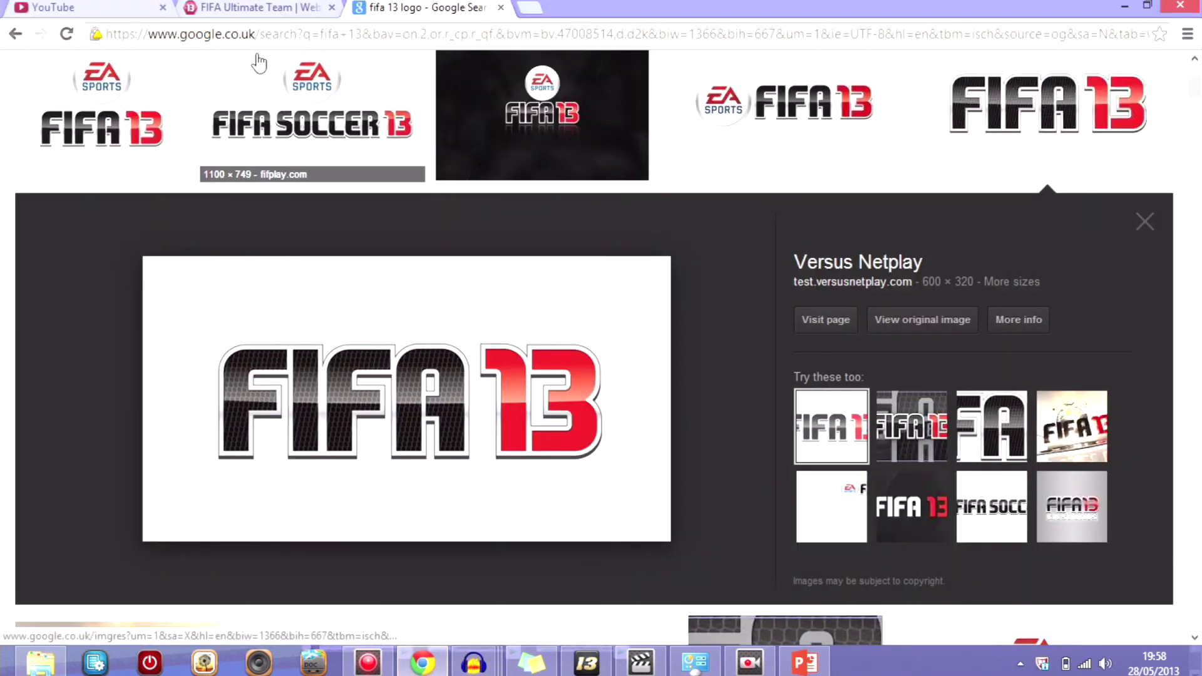
{"action": "left_click", "coordinate": [251, 35]}
{"action": "key", "text": "BackSpace"}
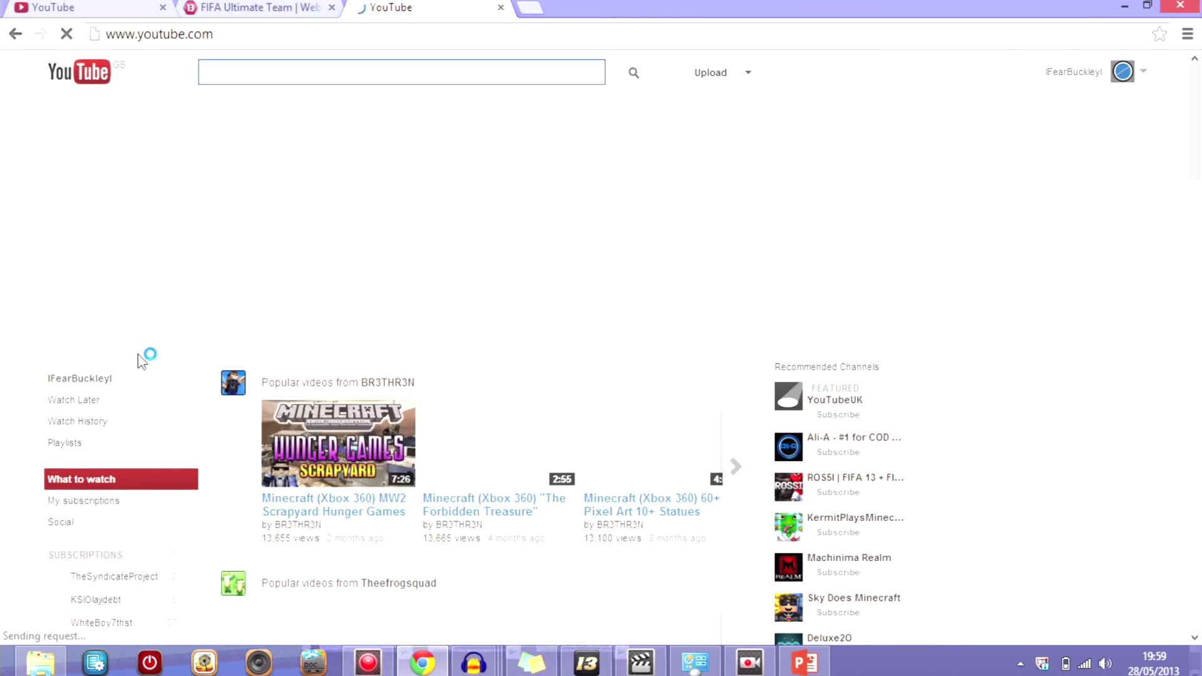
{"action": "left_click", "coordinate": [115, 380]}
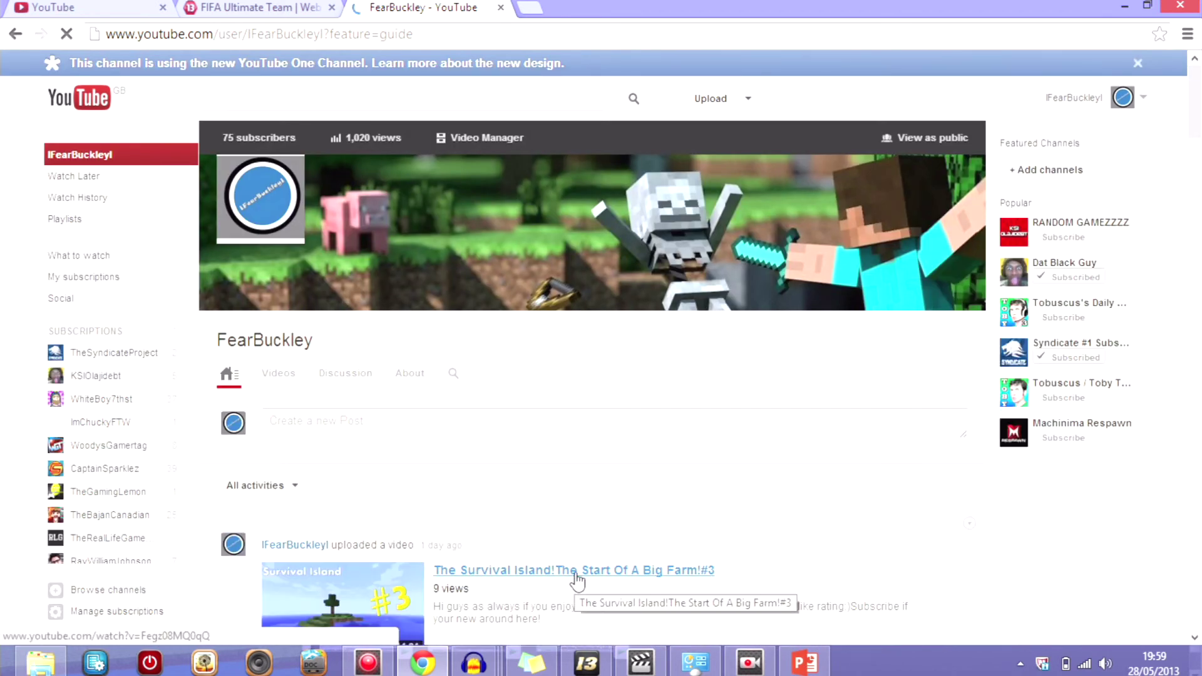
{"action": "left_click", "coordinate": [577, 581]}
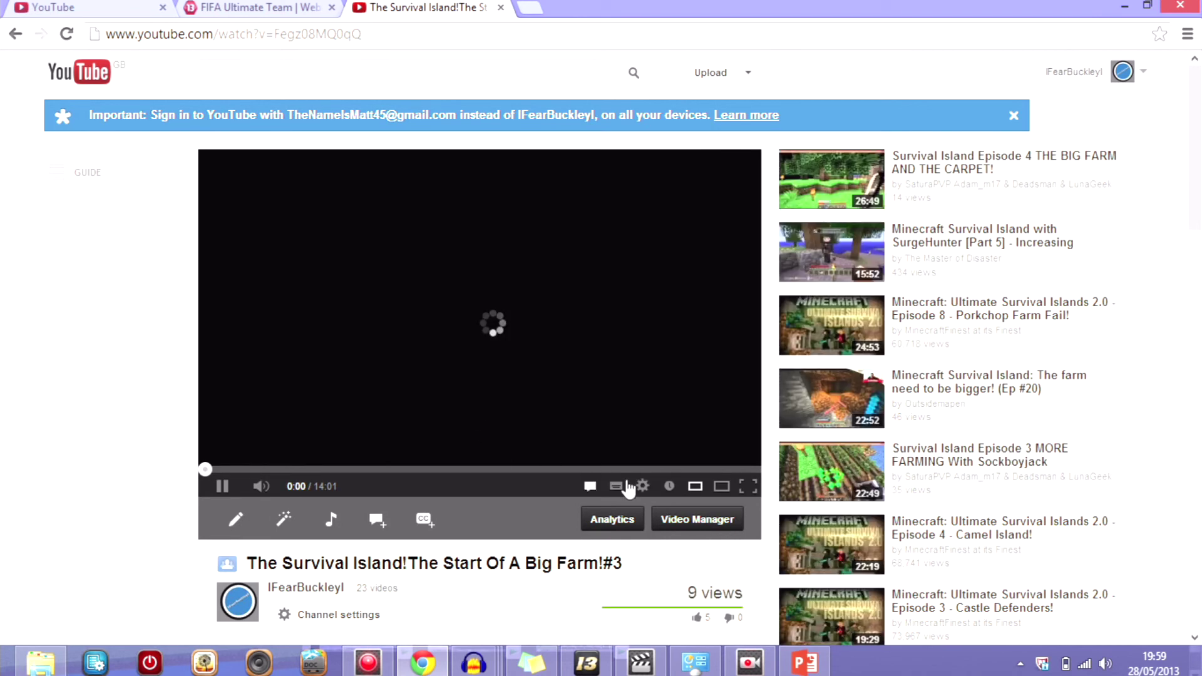
{"action": "left_click", "coordinate": [692, 529]}
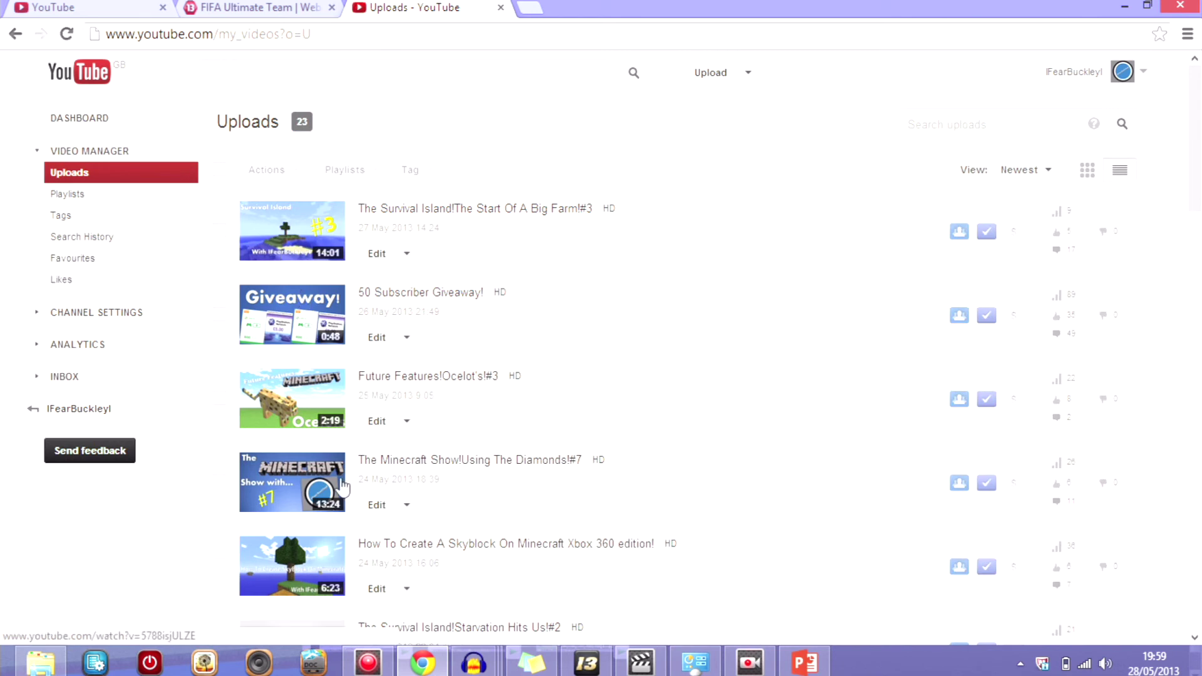
{"action": "left_click", "coordinate": [369, 258]}
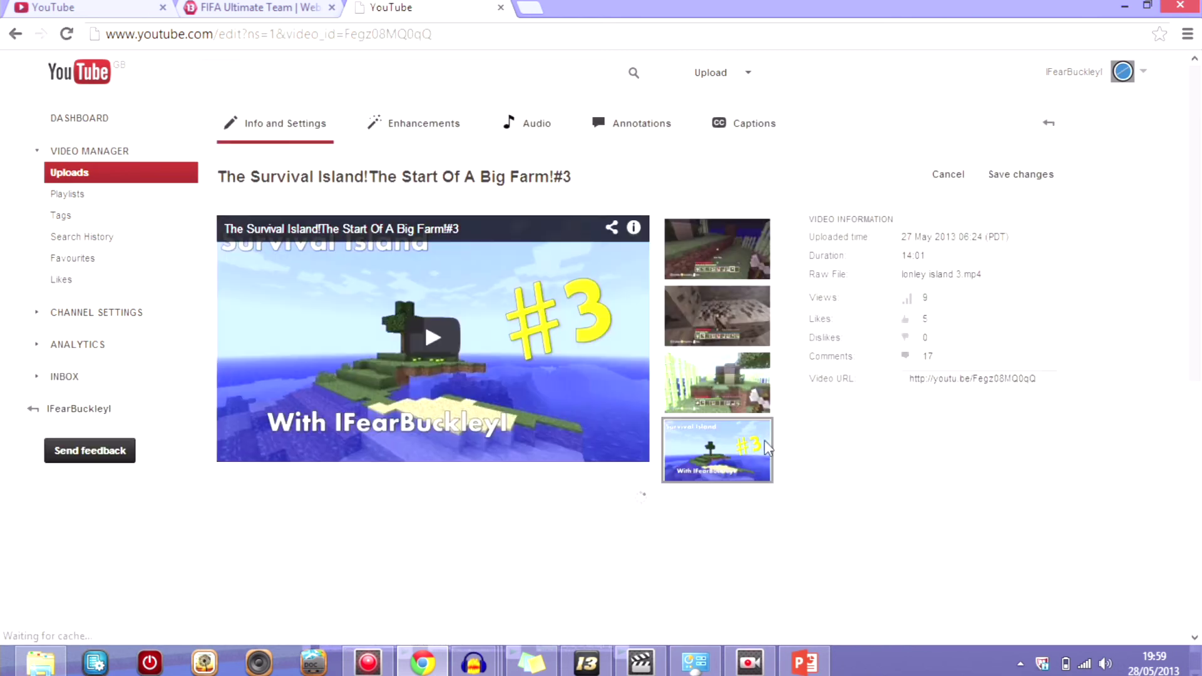
- Set the custom image as the Survival Island #3 thumbnail, save, and return to PowerPoint
{"action": "mouse_move", "coordinate": [720, 483]}
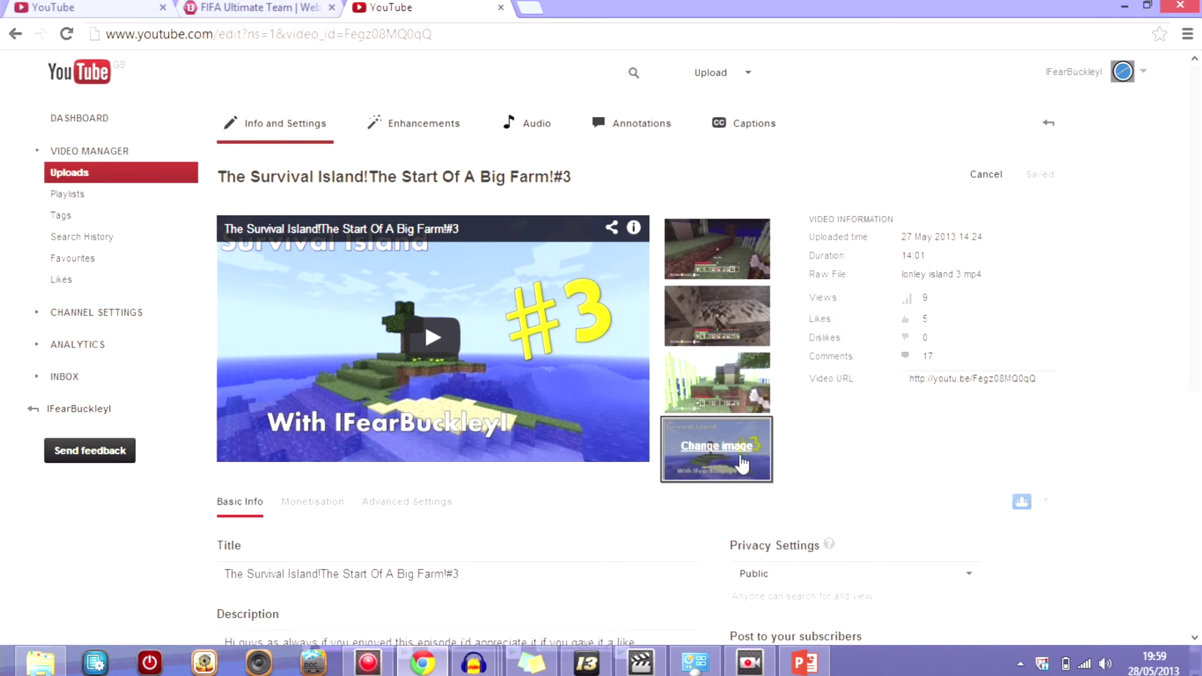
{"action": "left_click", "coordinate": [713, 388]}
{"action": "mouse_move", "coordinate": [726, 467]}
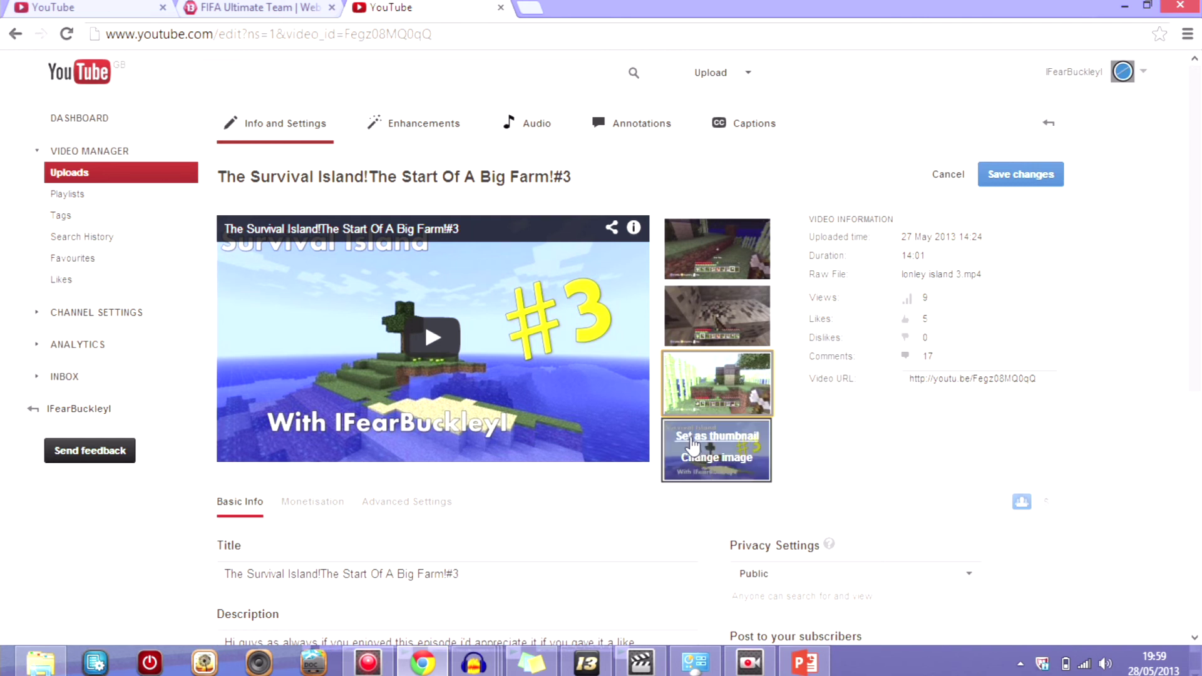
{"action": "left_click", "coordinate": [692, 442]}
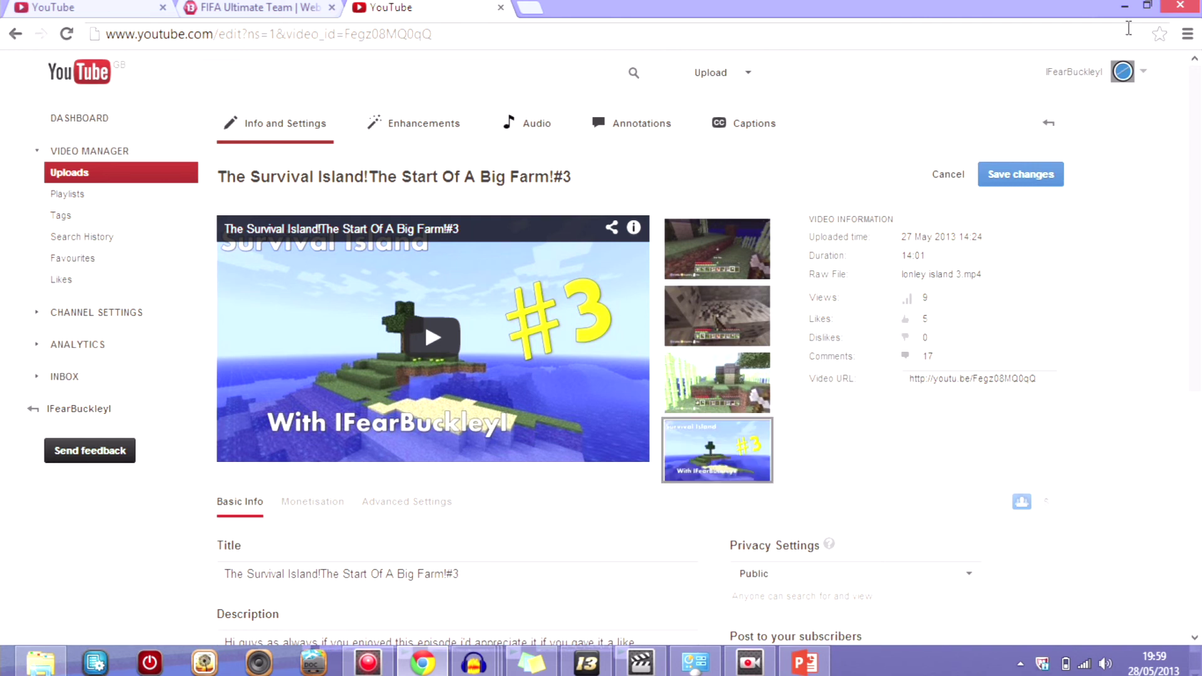
{"action": "left_click", "coordinate": [1018, 178]}
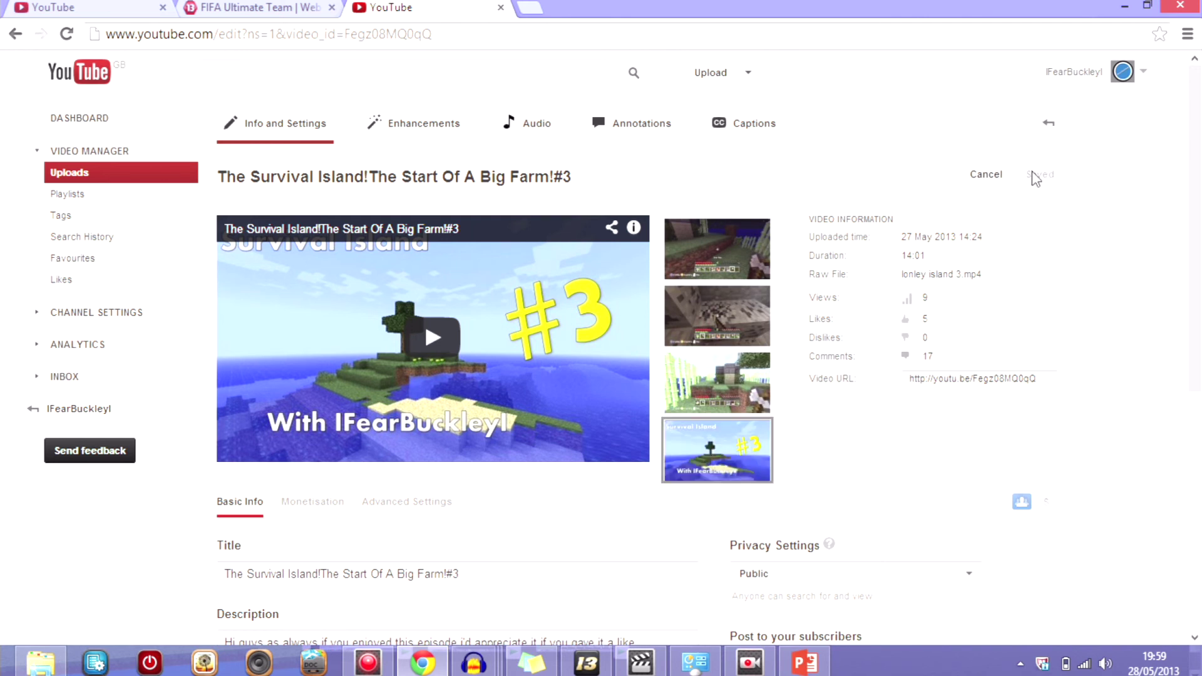
{"action": "left_click", "coordinate": [804, 661]}
{"action": "left_click", "coordinate": [613, 230]}
- Nudge the FIFA logo right, deselect it, and bring Roxio Game Capture HD PRO forward
{"action": "left_click_drag", "start_coordinate": [612, 229], "coordinate": [727, 229]}
{"action": "left_click", "coordinate": [1073, 228]}
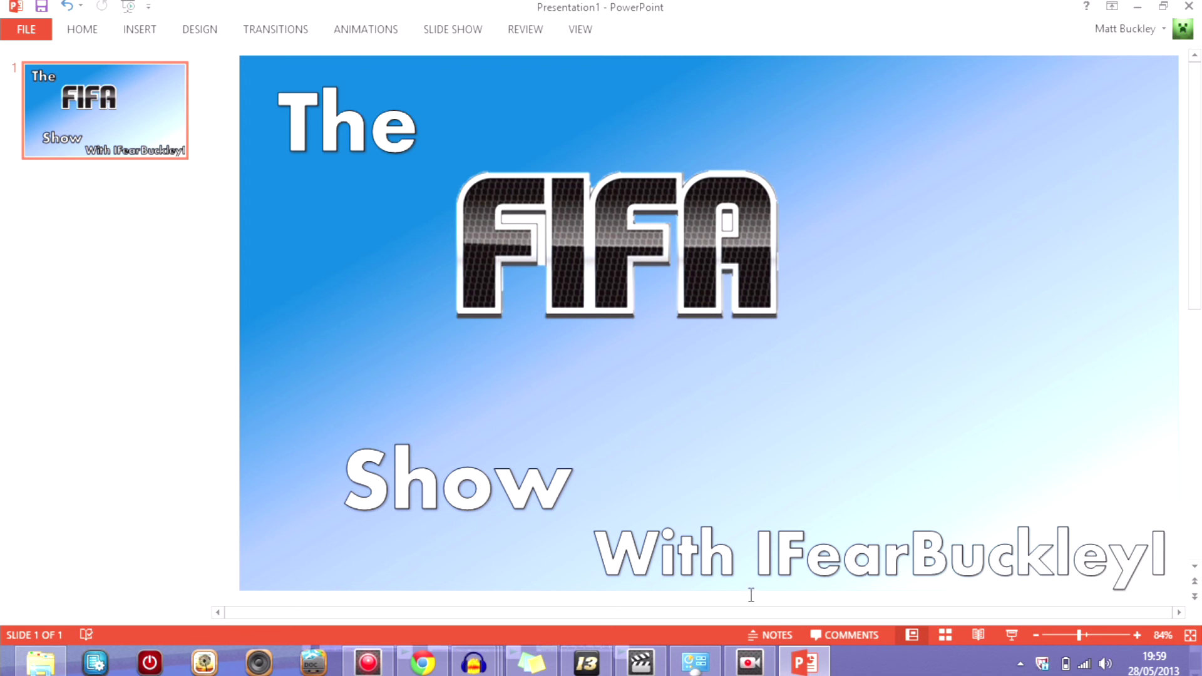
{"action": "left_click", "coordinate": [750, 661]}
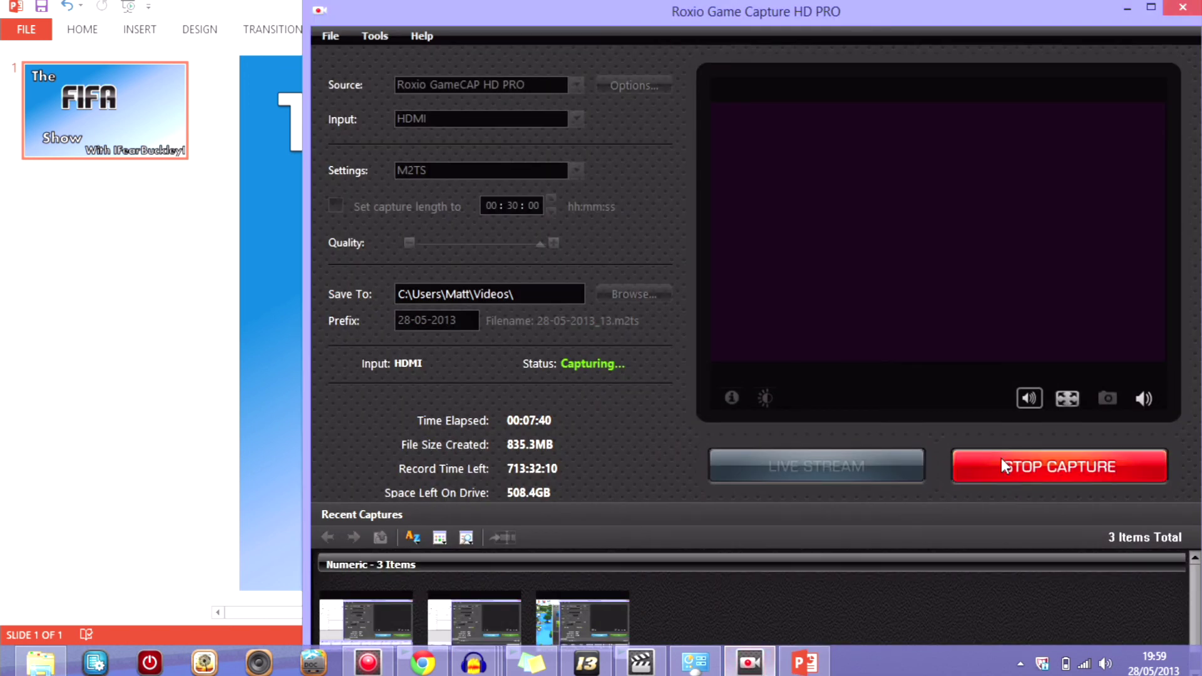